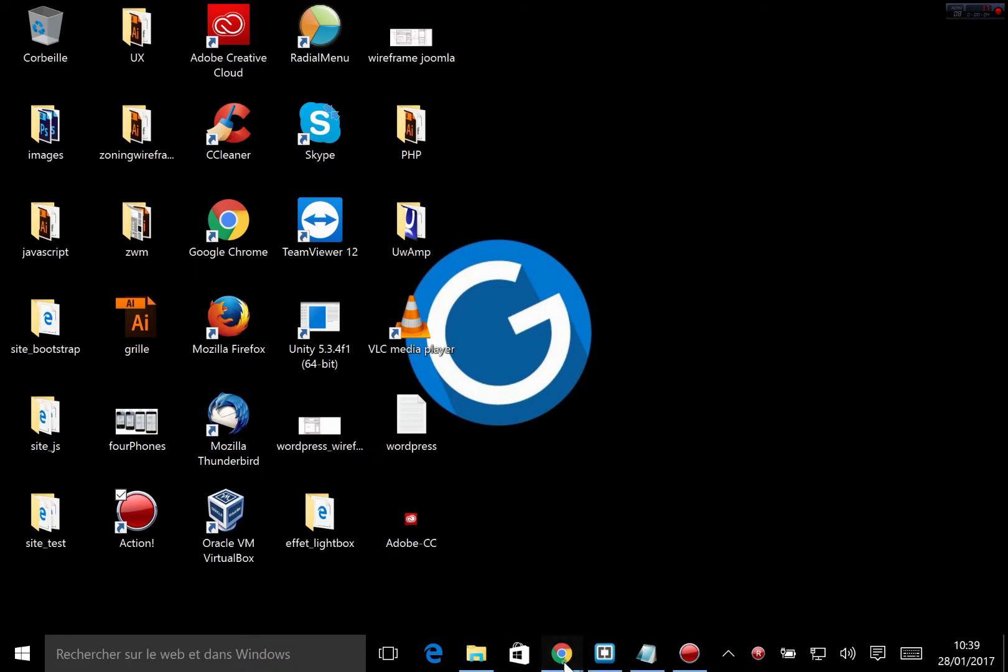
# Step: Switch to Chrome and look over the home page of the local essai_wordpress site
pyautogui.moveTo(561, 652)
pyautogui.click(618, 575)
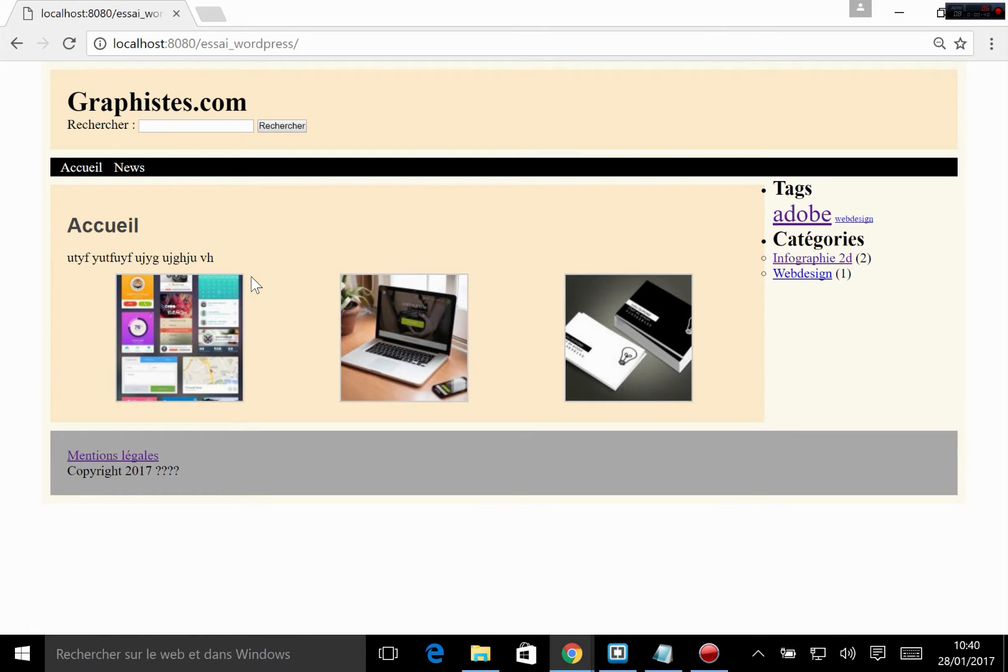
pyautogui.click(197, 124)
pyautogui.click(297, 276)
# Step: Switch to Brackets and open the theme files category.php and functions.php for viewing
pyautogui.click(616, 654)
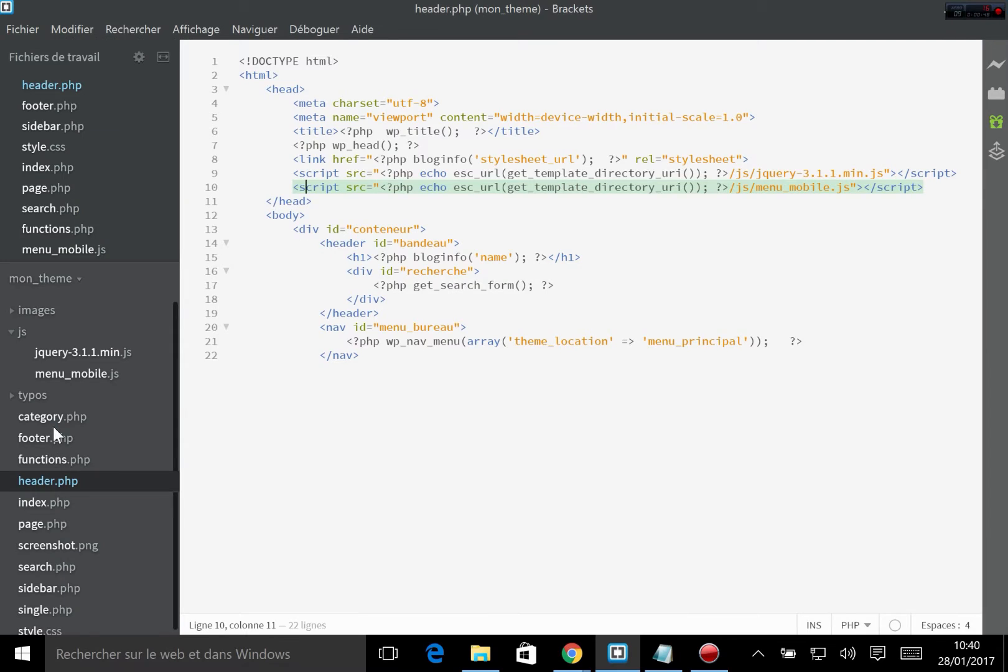
pyautogui.click(52, 421)
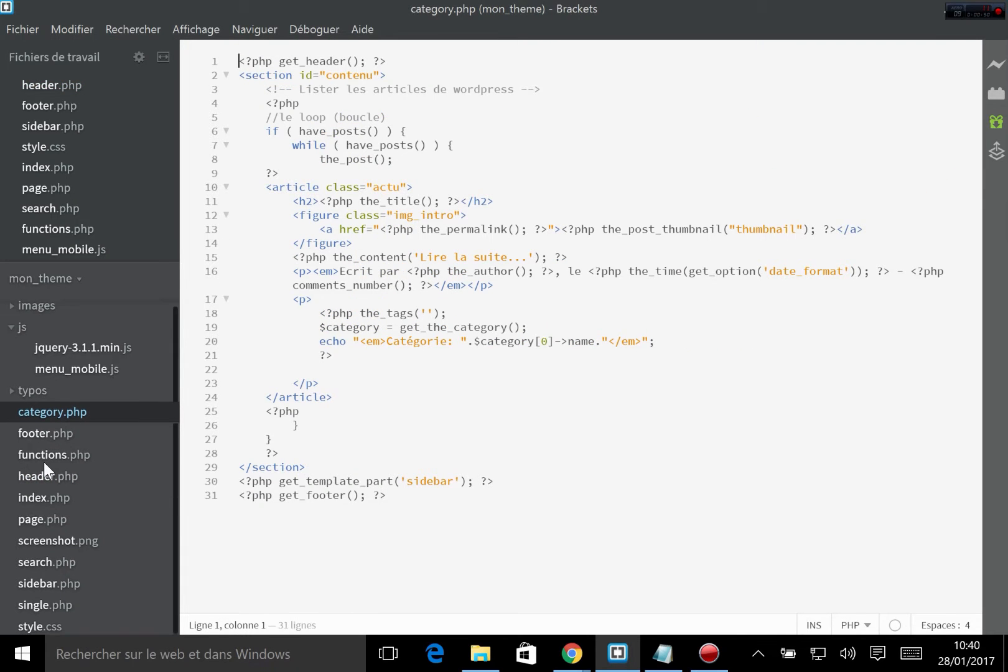
pyautogui.scroll(-1, 69, 518)
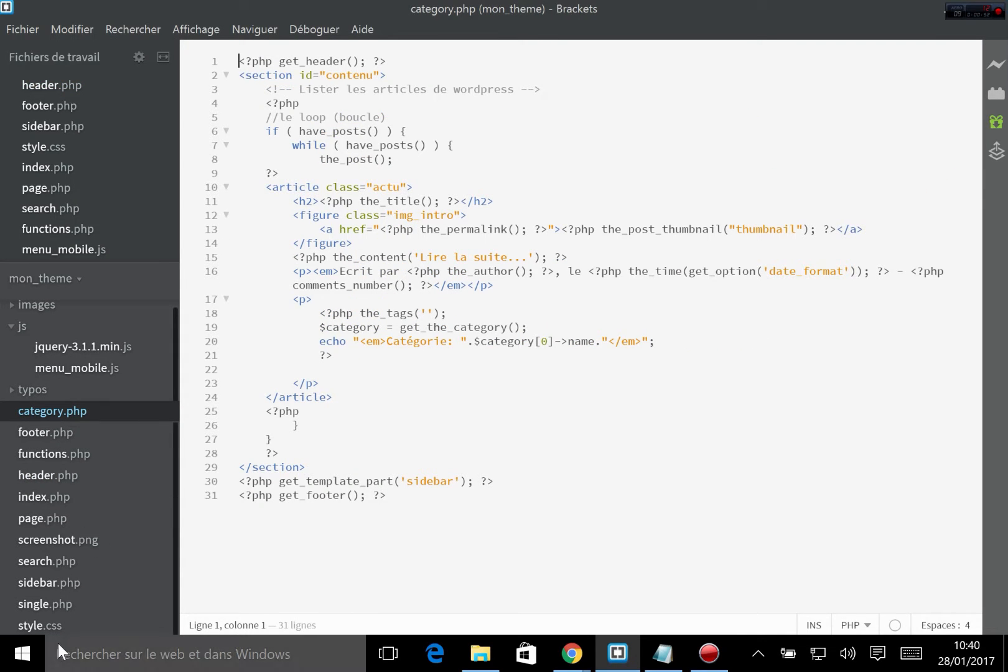
pyautogui.click(56, 453)
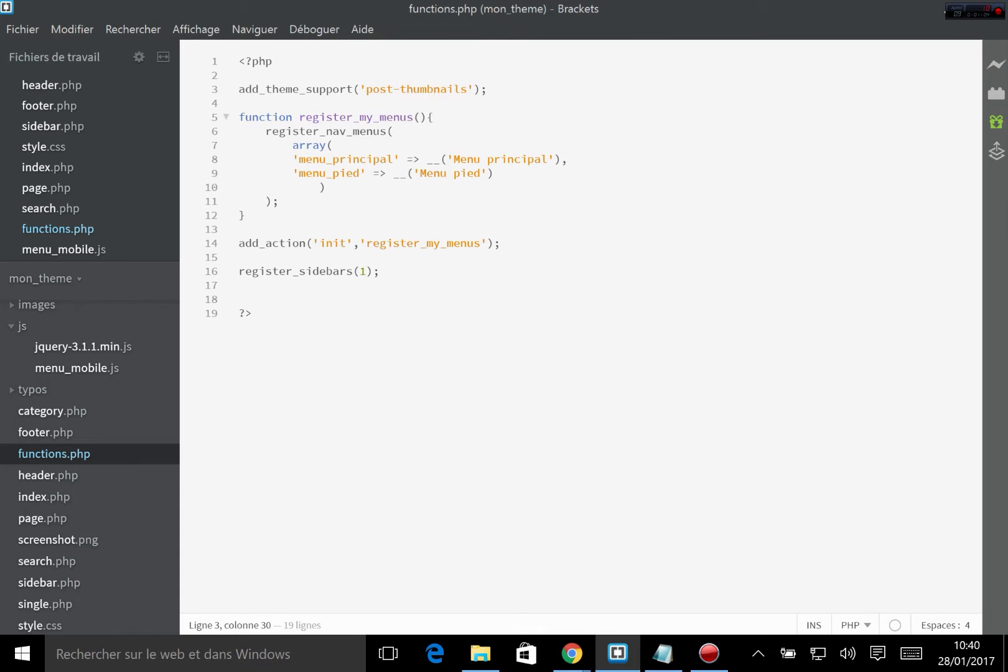
# Step: Examine the code in functions.php for thumbnail support, menu registration and sidebar registration
pyautogui.moveTo(245, 89); pyautogui.dragTo(374, 286)
pyautogui.click(294, 298)
pyautogui.moveTo(251, 89); pyautogui.dragTo(486, 89)
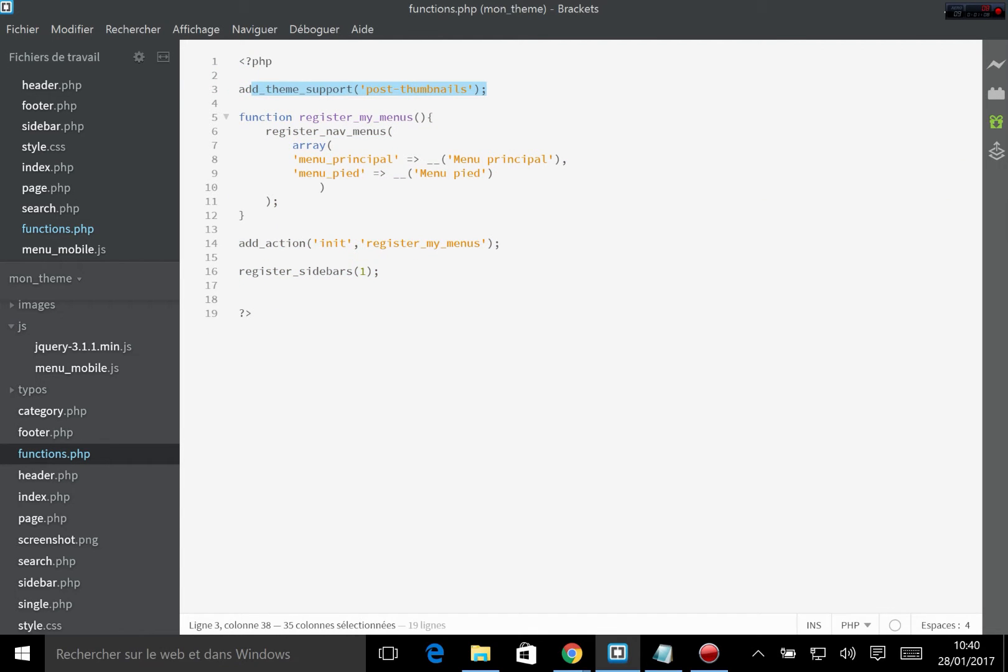
pyautogui.moveTo(239, 103); pyautogui.dragTo(498, 255)
pyautogui.moveTo(249, 257); pyautogui.dragTo(381, 281)
pyautogui.click(381, 281)
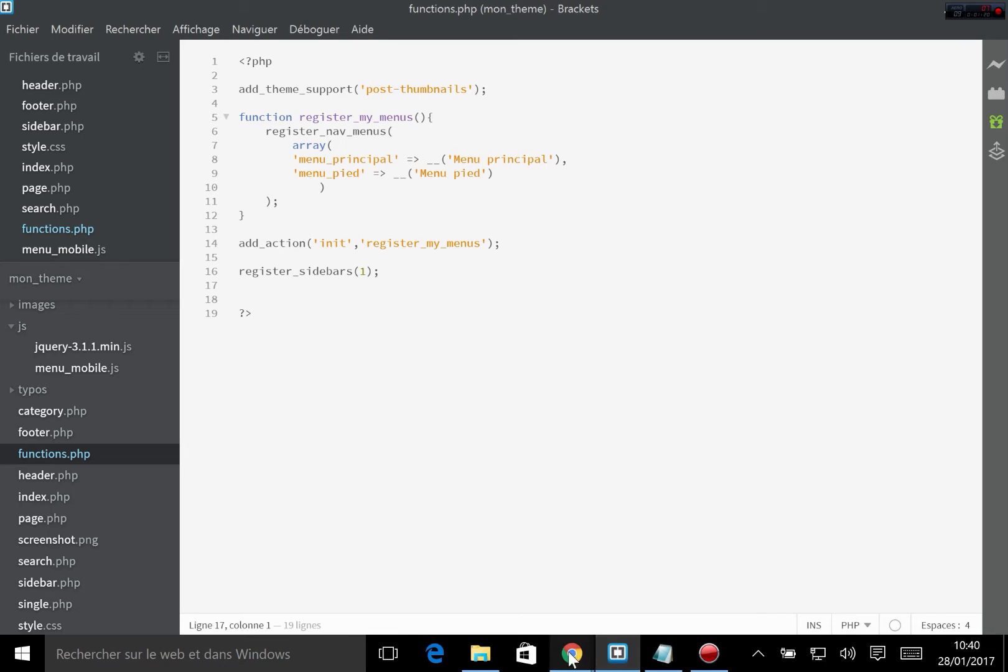
# Step: Review the Forum, Membres and Contact entries of the planned main menu in the wordpress Notepad file, then return to the site in Chrome
pyautogui.moveTo(571, 641)
pyautogui.click(702, 567)
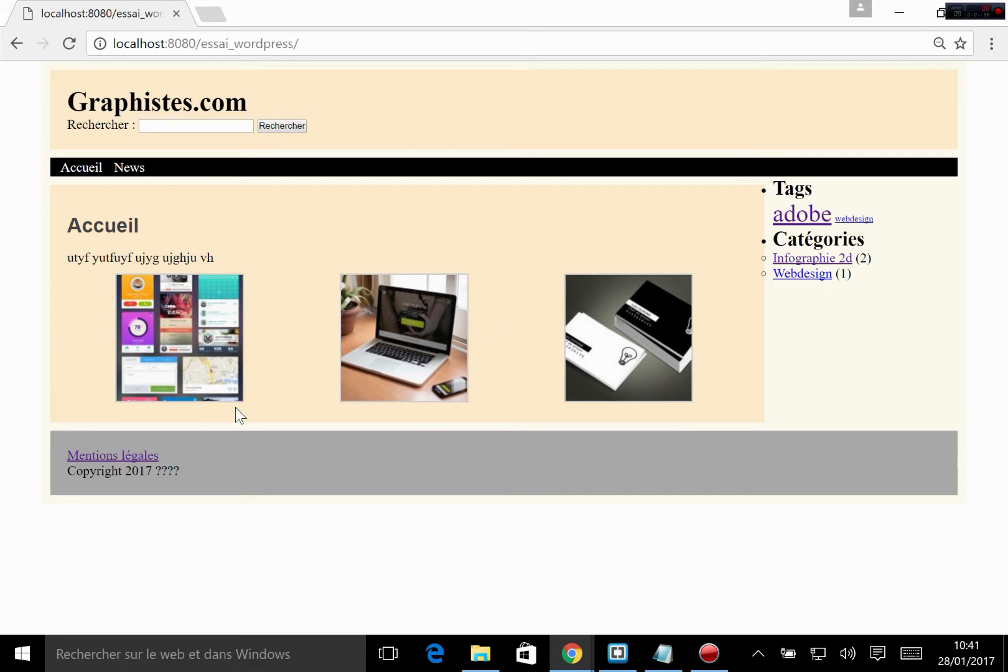
pyautogui.click(663, 655)
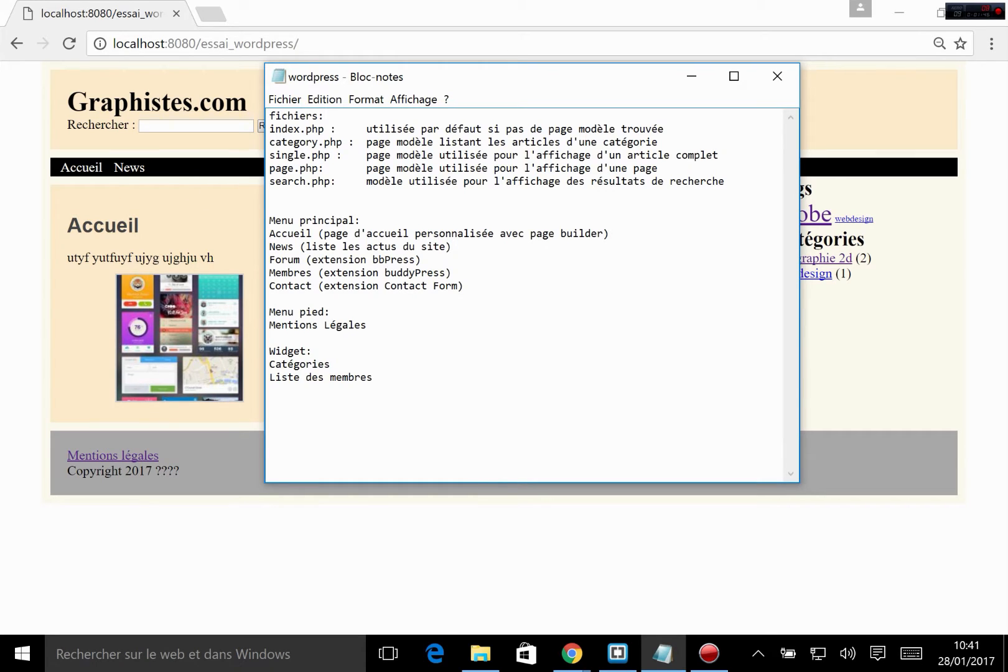
pyautogui.moveTo(269, 260); pyautogui.dragTo(451, 273)
pyautogui.click(313, 272)
pyautogui.doubleClick(289, 272)
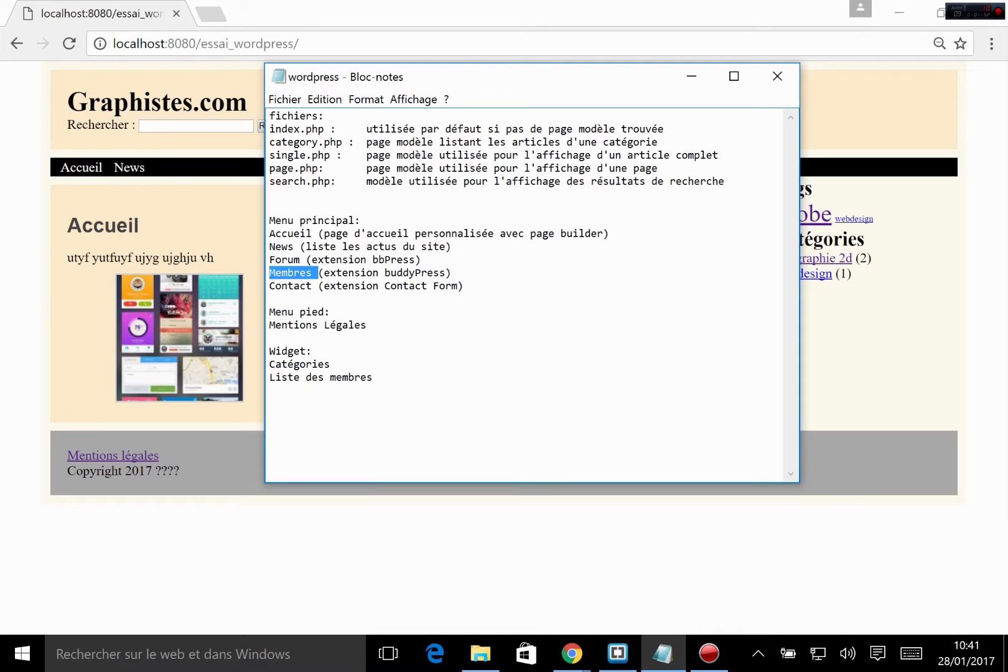
pyautogui.doubleClick(291, 285)
pyautogui.doubleClick(291, 272)
pyautogui.doubleClick(285, 285)
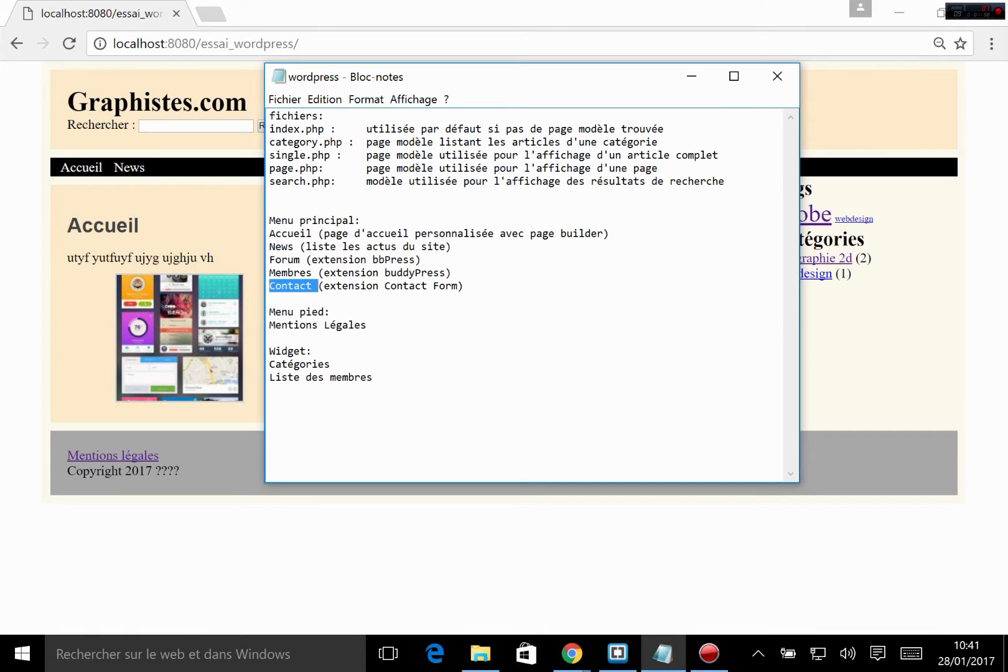
pyautogui.moveTo(275, 260); pyautogui.dragTo(464, 286)
pyautogui.click(311, 287)
pyautogui.click(465, 286)
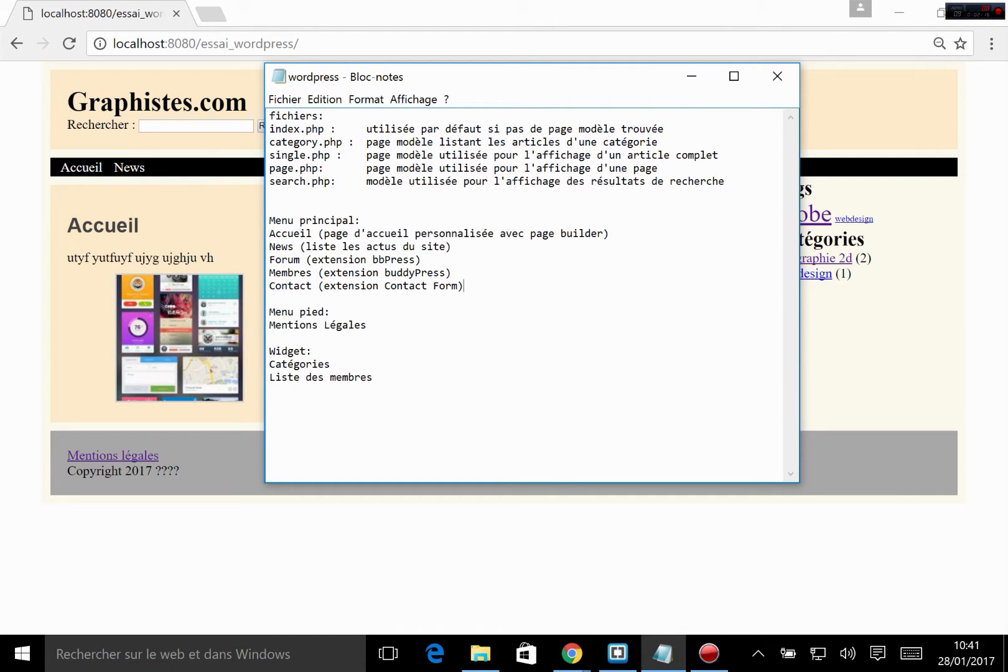
pyautogui.click(692, 77)
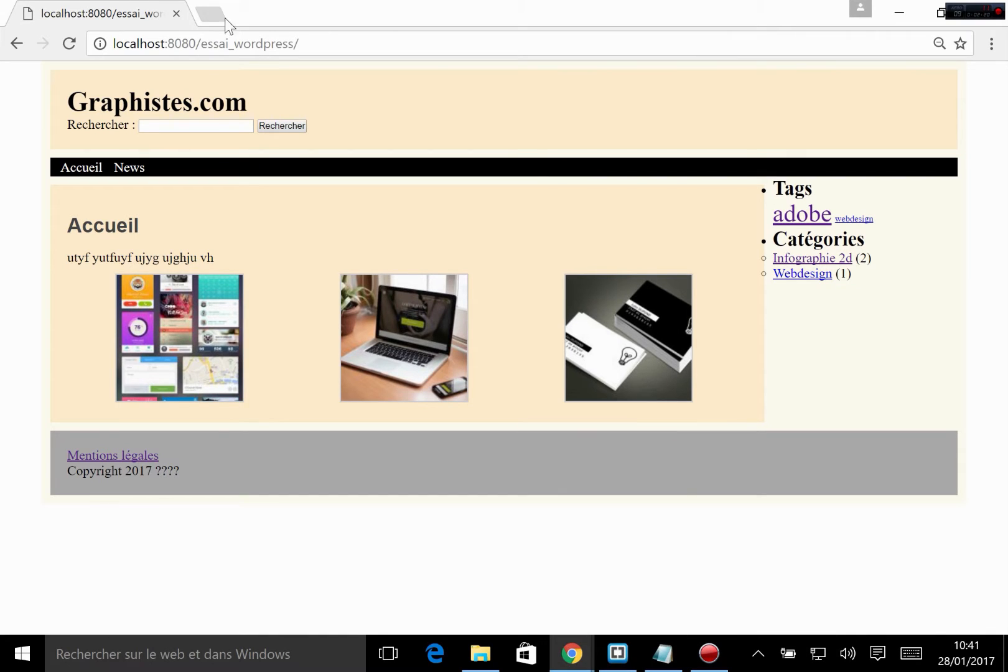
# Step: Load the WordPress administration address localhost:8080/essai_wordpress/wp-admin
pyautogui.click(385, 34)
pyautogui.click(385, 33)
pyautogui.write('wp-')
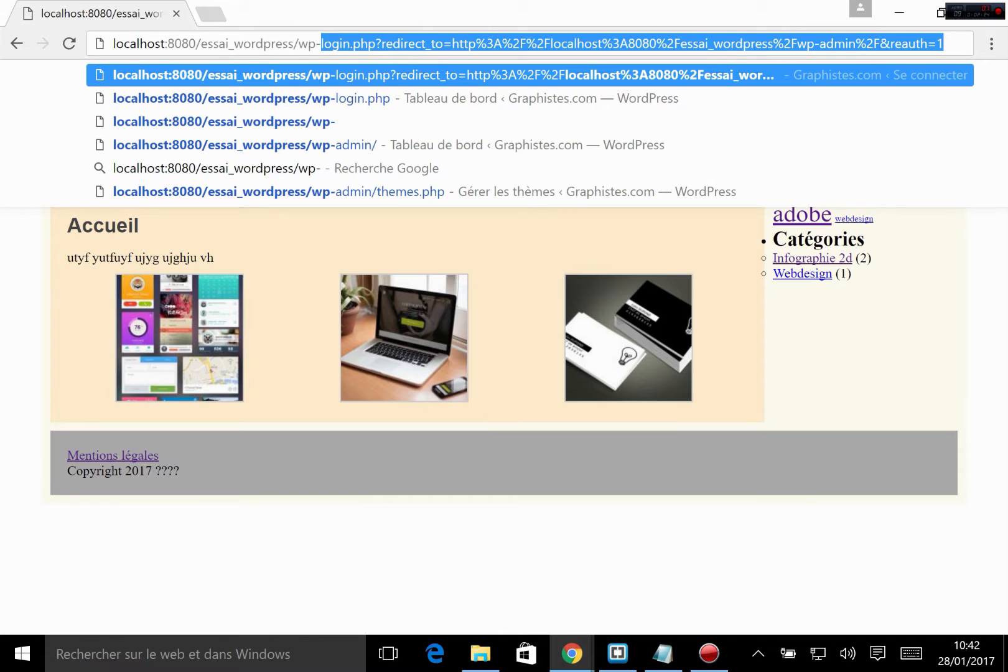
pyautogui.write('admin')
pyautogui.press('Return')
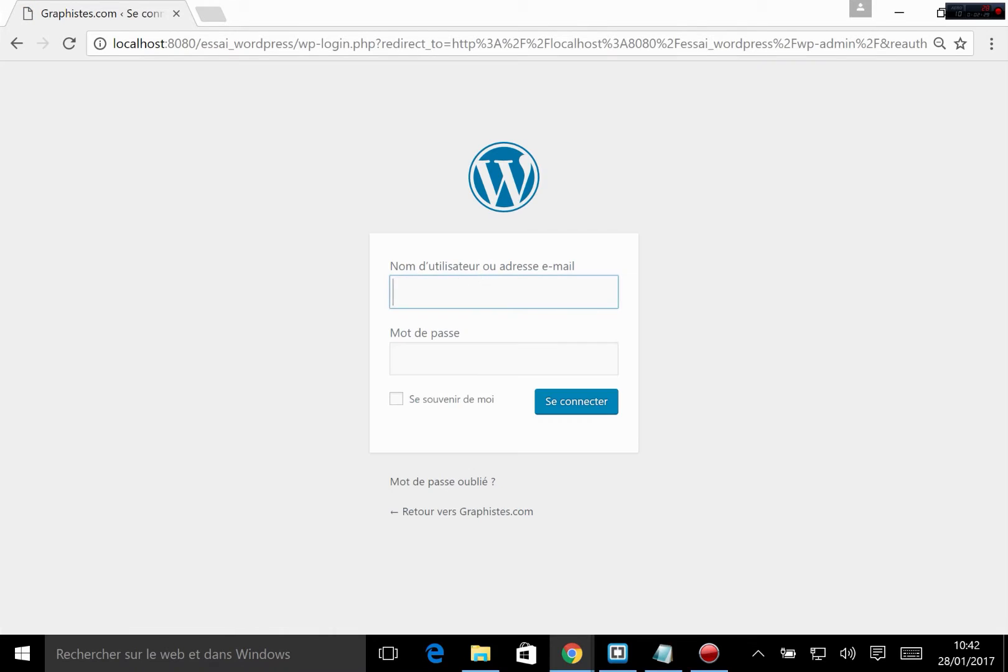
# Step: Log in to the WordPress administration with the account's username and password
pyautogui.click(436, 285)
pyautogui.write('juju')
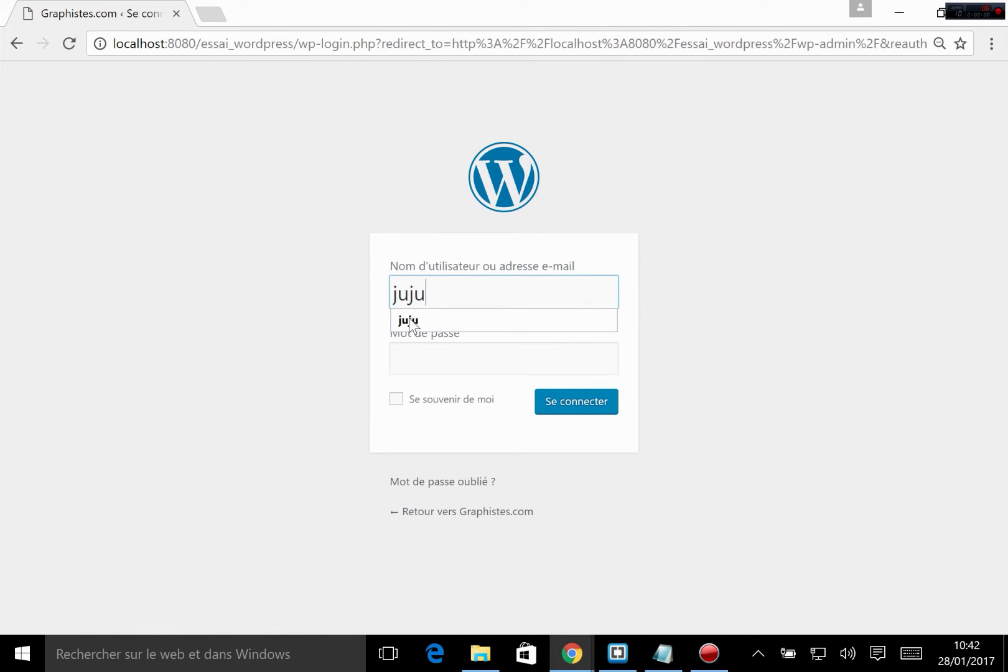
pyautogui.click(419, 353)
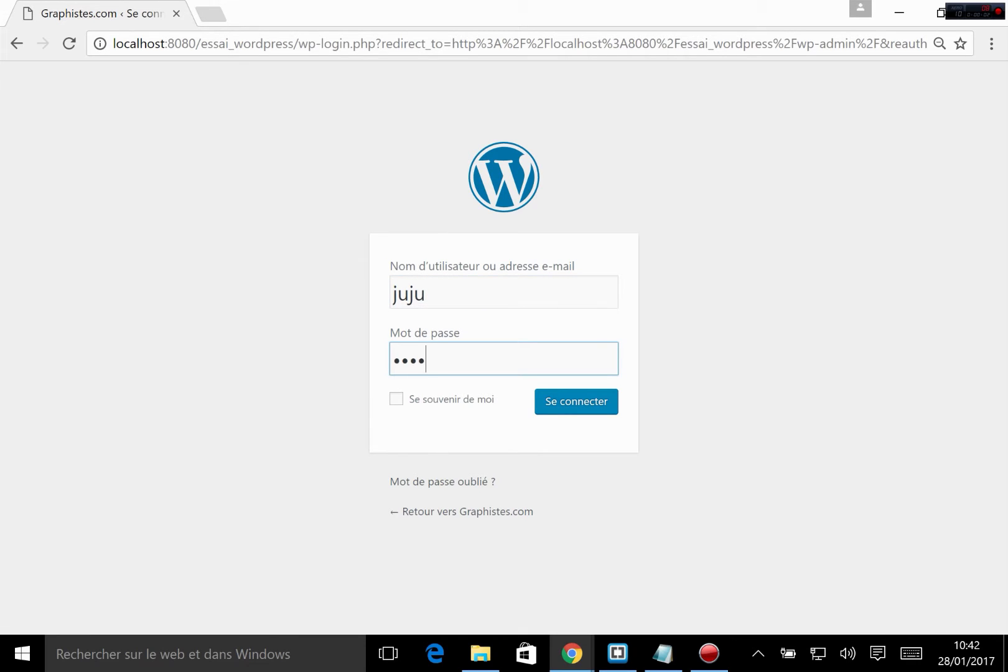
pyautogui.press('Return')
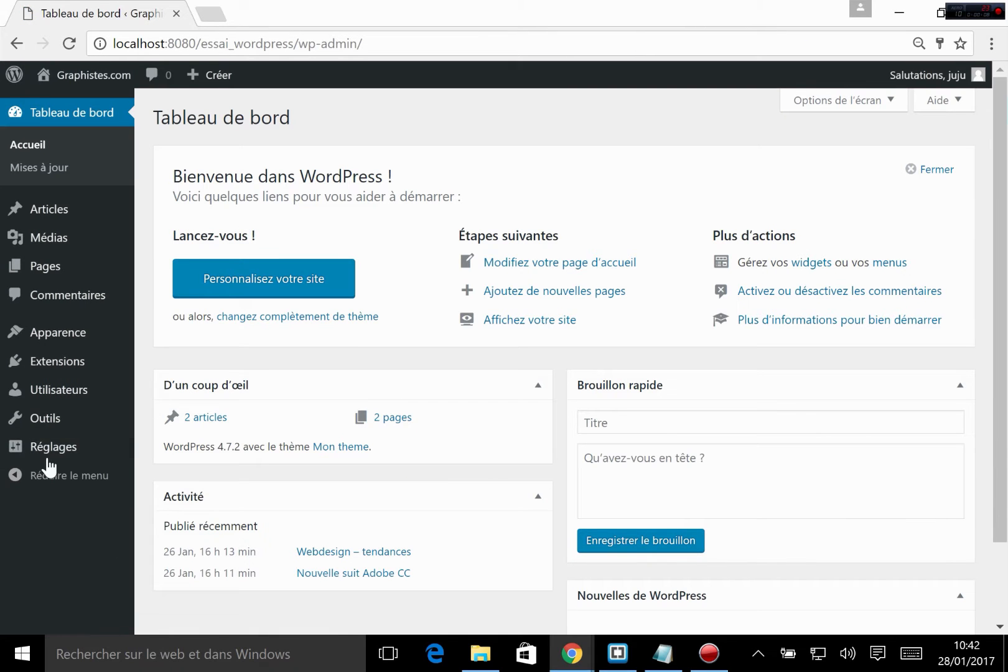
# Step: Open the page for adding WordPress extensions and browse the featured ones, including BuddyPress and bbPress
pyautogui.moveTo(48, 364)
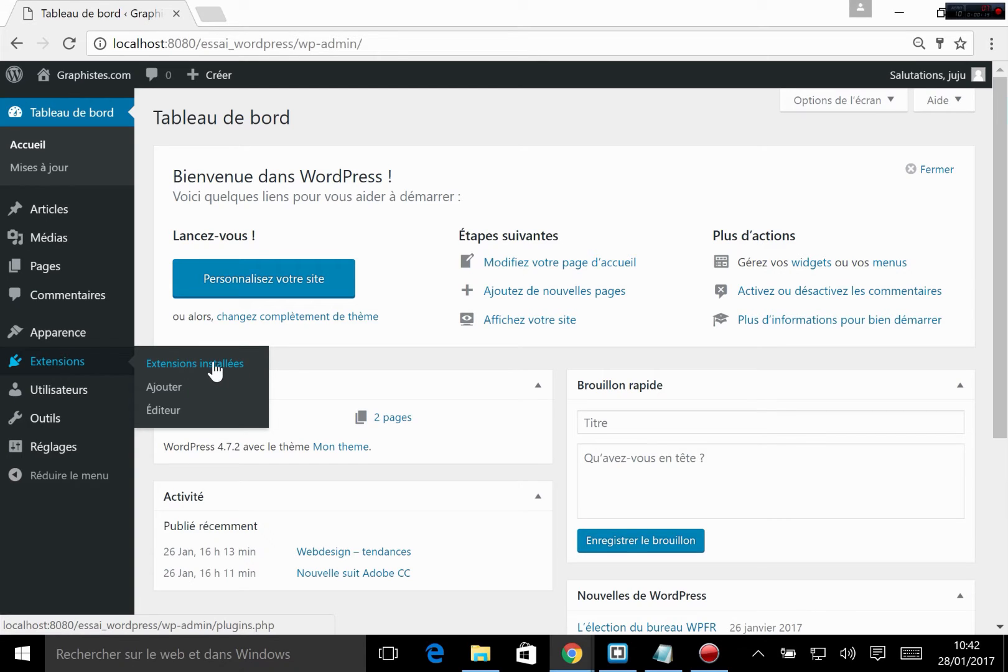
pyautogui.click(173, 390)
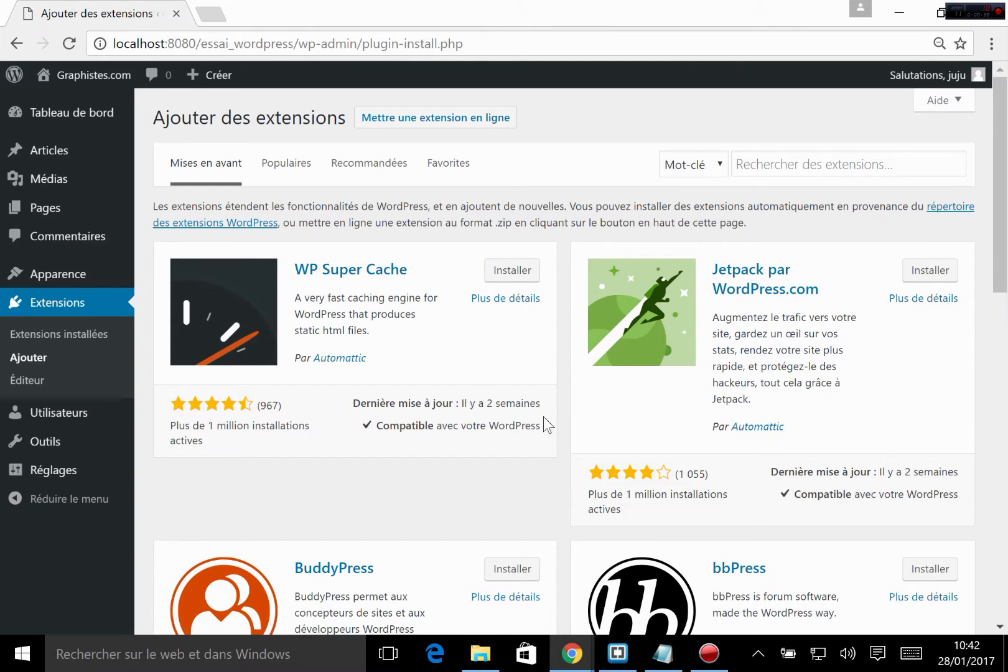
pyautogui.scroll(-2, 600, 323)
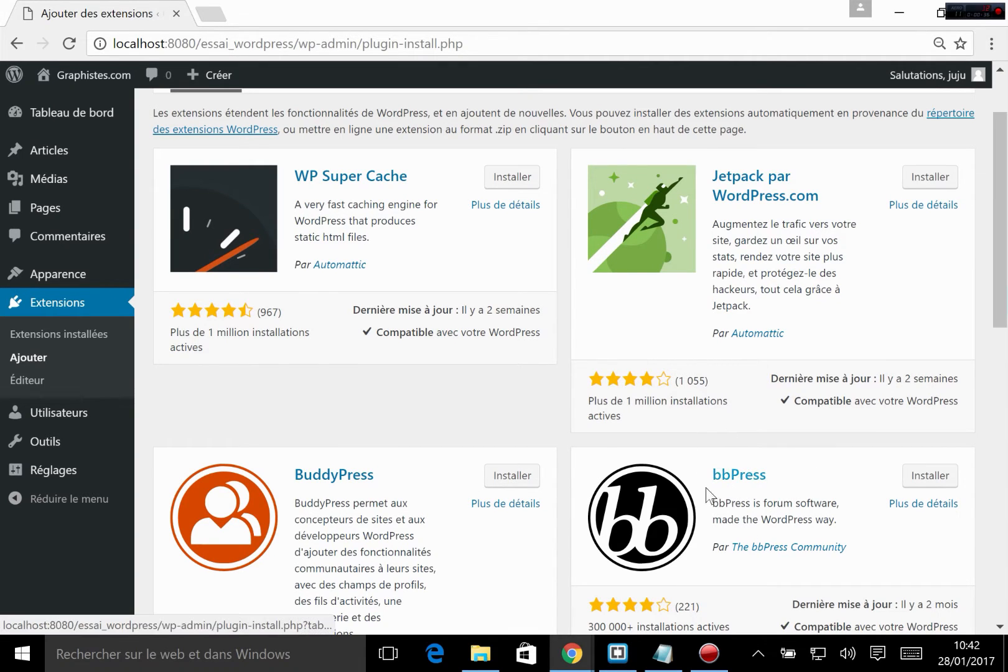
pyautogui.scroll(-2, 296, 507)
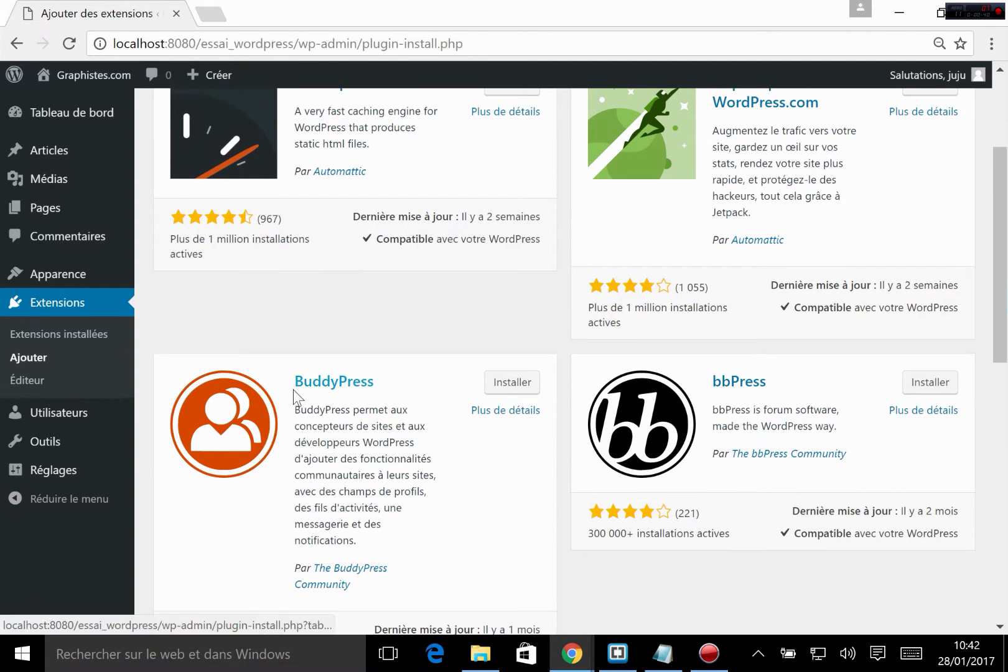
pyautogui.scroll(-5, 635, 529)
pyautogui.scroll(8, 635, 528)
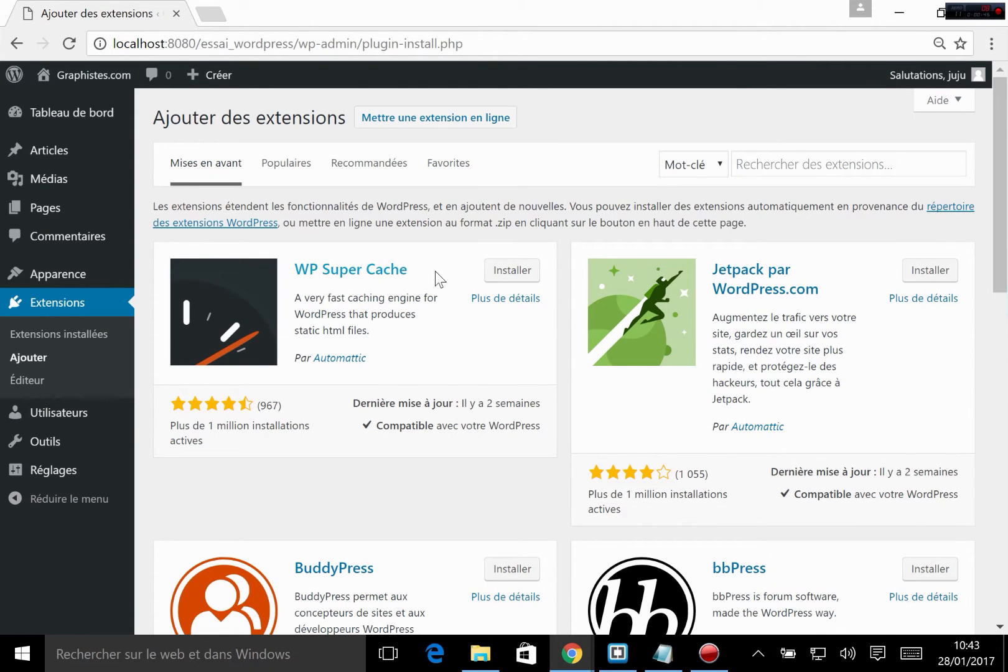
pyautogui.scroll(-3, 712, 287)
pyautogui.scroll(-9, 571, 366)
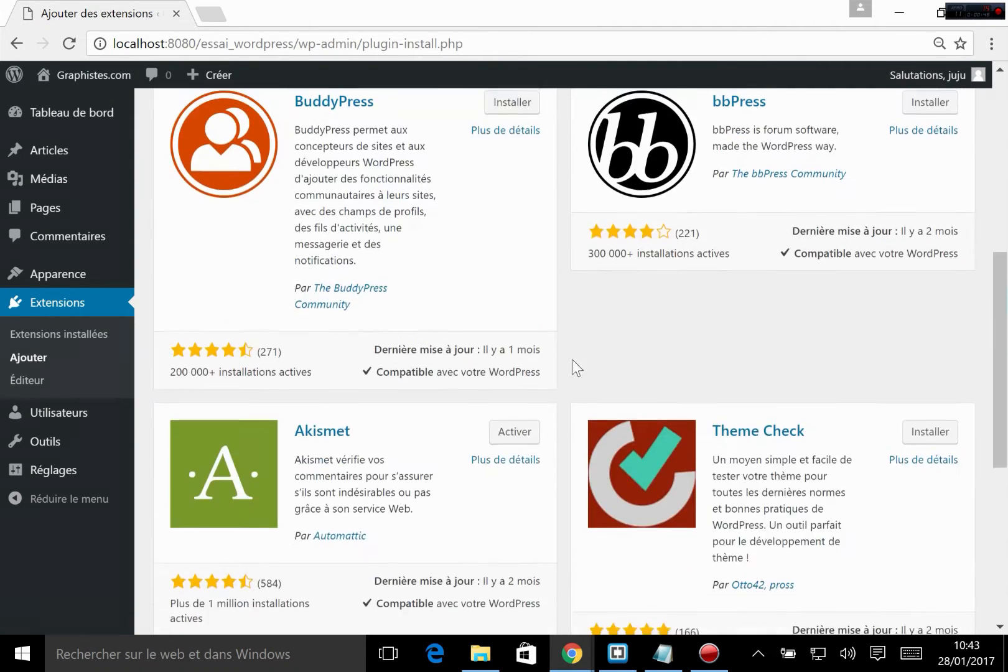
pyautogui.scroll(5, 676, 410)
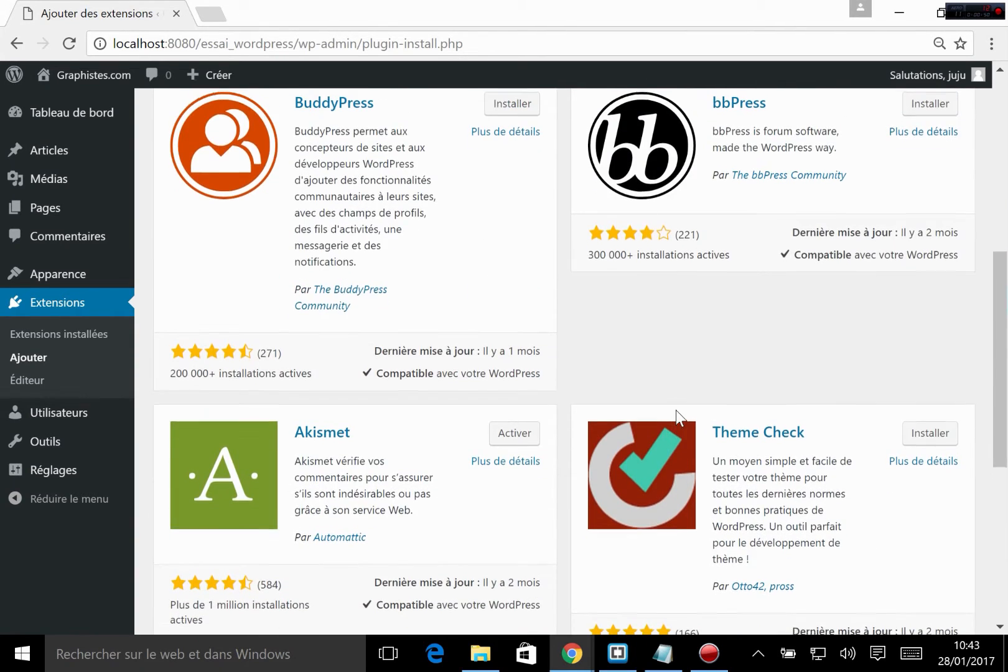
pyautogui.scroll(8, 676, 410)
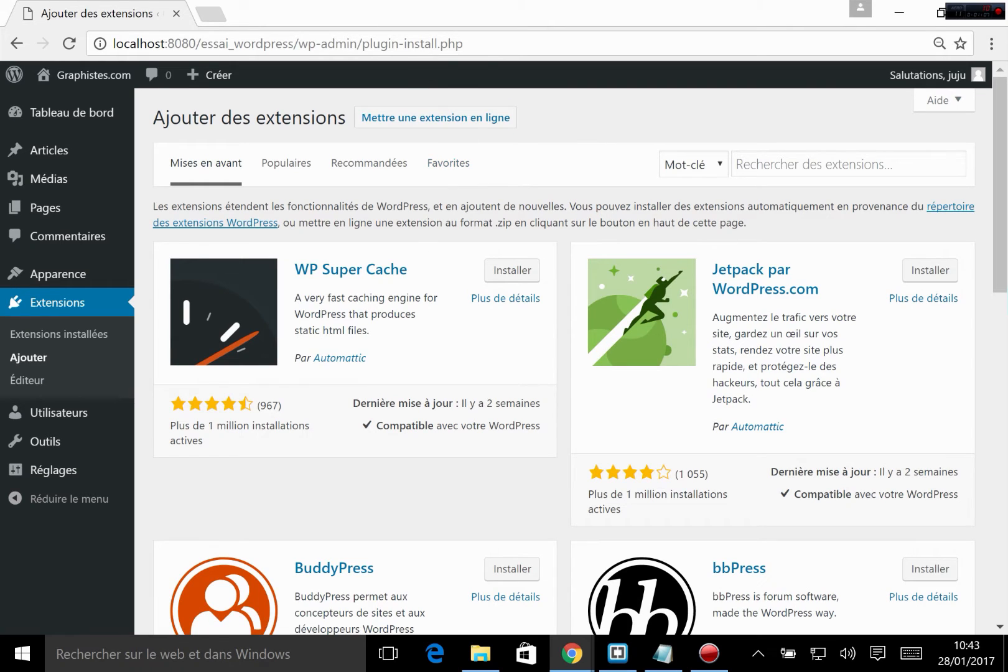
# Step: Examine the description of the WP Super Cache extension, highlighting the part about static html files
pyautogui.moveTo(349, 311); pyautogui.dragTo(382, 336)
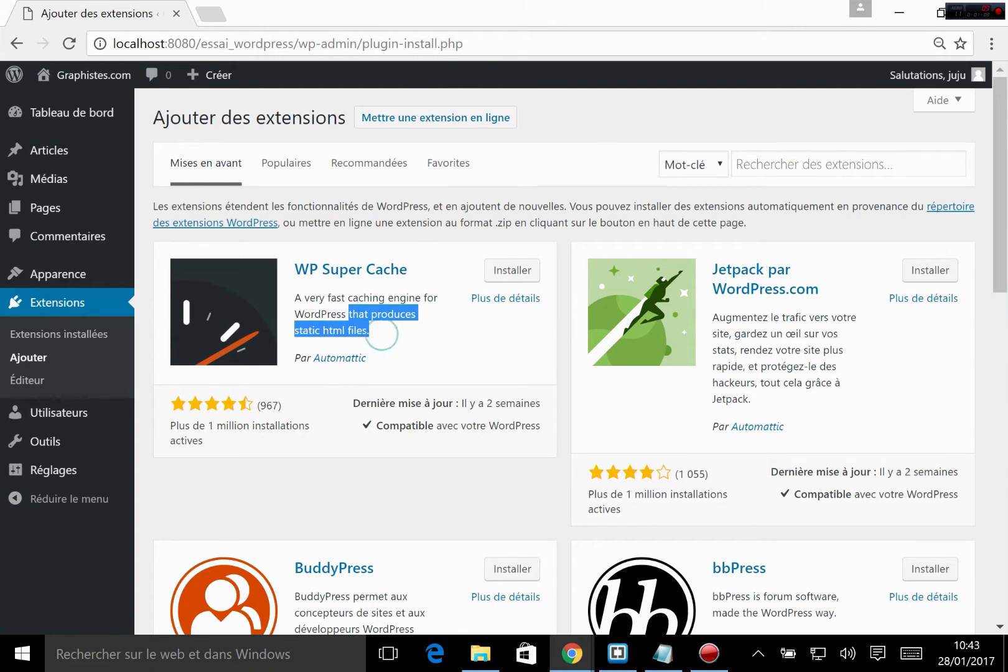
pyautogui.click(382, 336)
pyautogui.moveTo(314, 330); pyautogui.dragTo(405, 339)
pyautogui.click(405, 343)
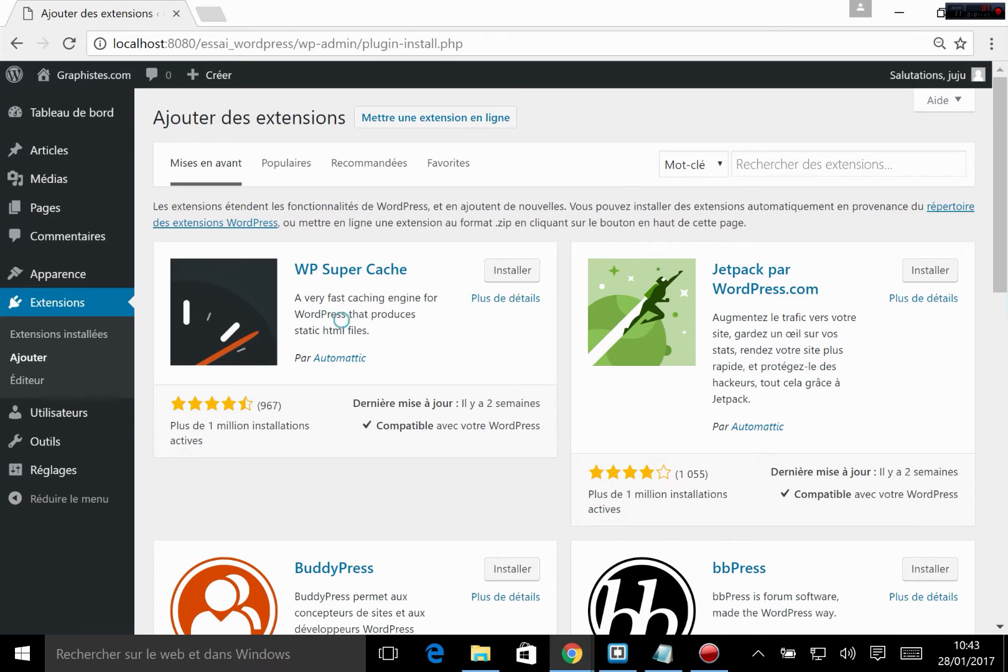
pyautogui.tripleClick(396, 323)
pyautogui.click(396, 324)
# Step: Search the WordPress extensions by keyword for "contact form"
pyautogui.click(828, 156)
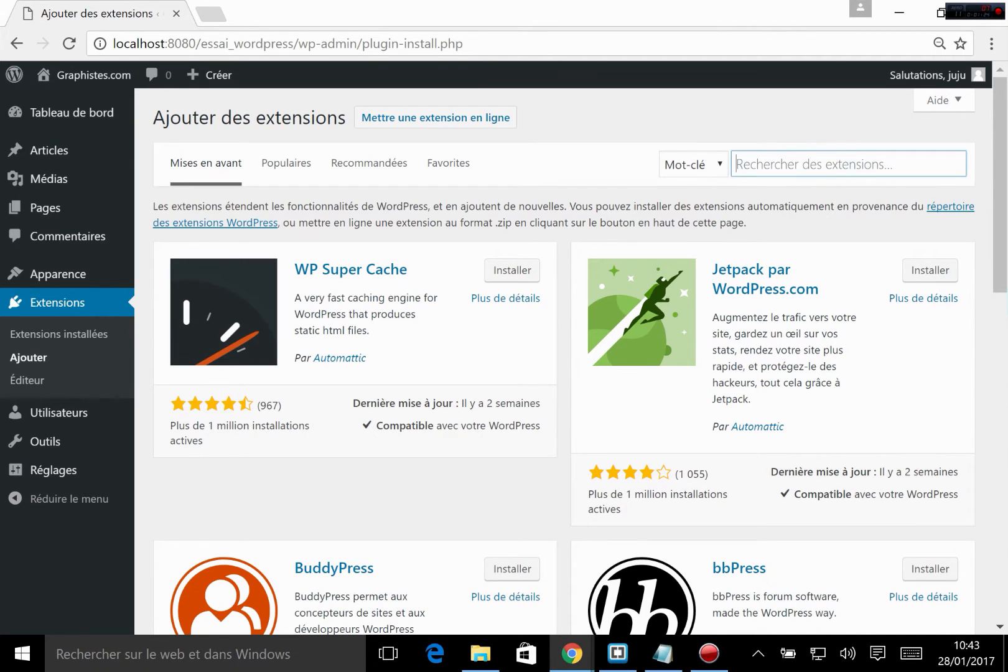
pyautogui.write('cont')
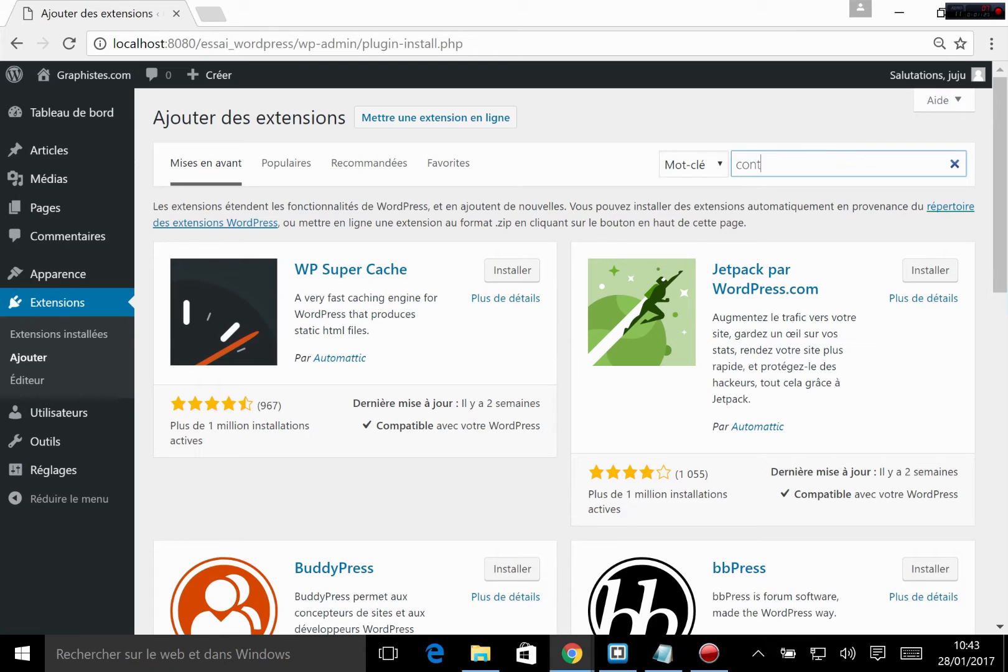
pyautogui.write('act form')
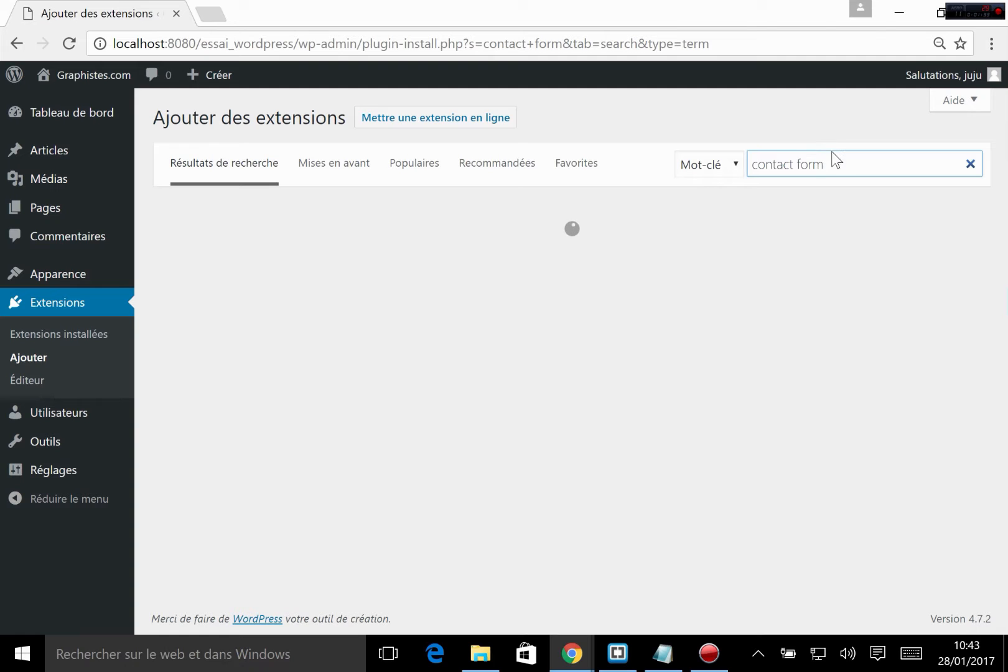
pyautogui.tripleClick(814, 159)
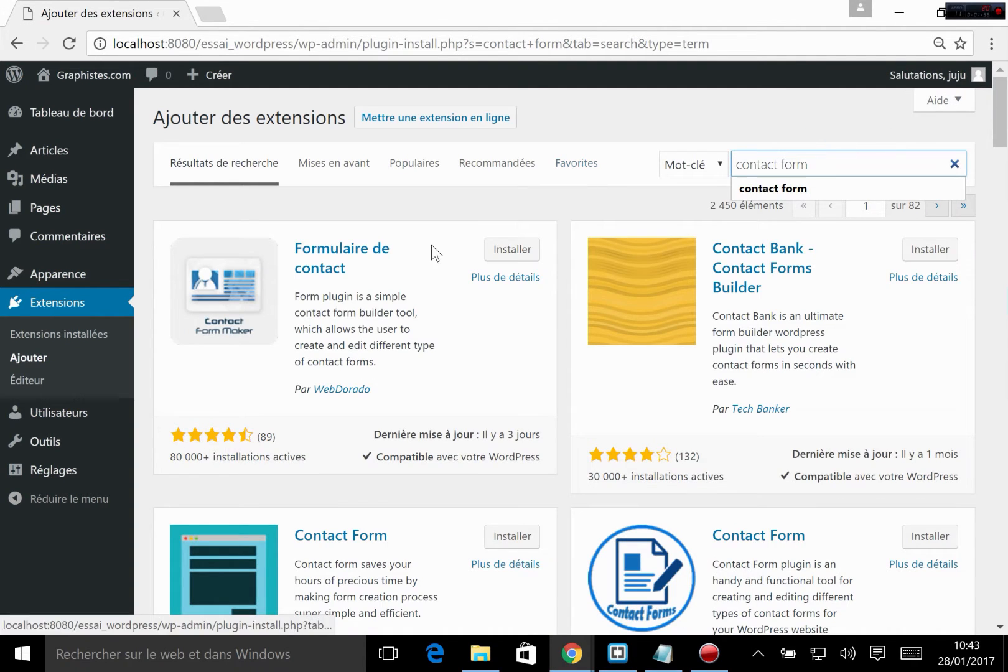
pyautogui.click(403, 215)
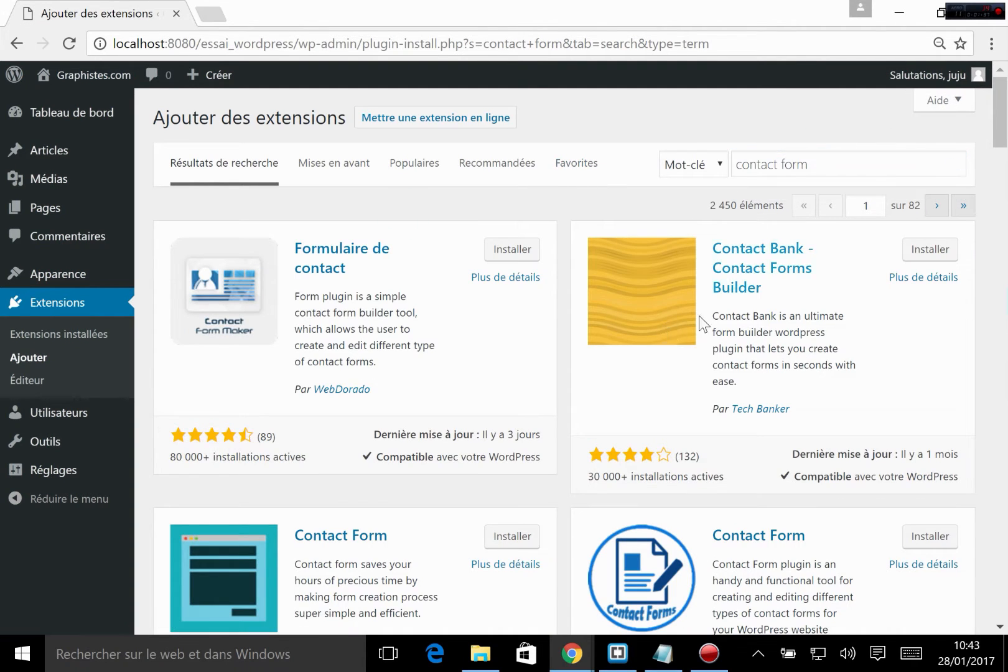
# Step: Compare the listed contact form extensions by rating, active installations, last update and compatibility with the installed WordPress version
pyautogui.scroll(-3, 507, 395)
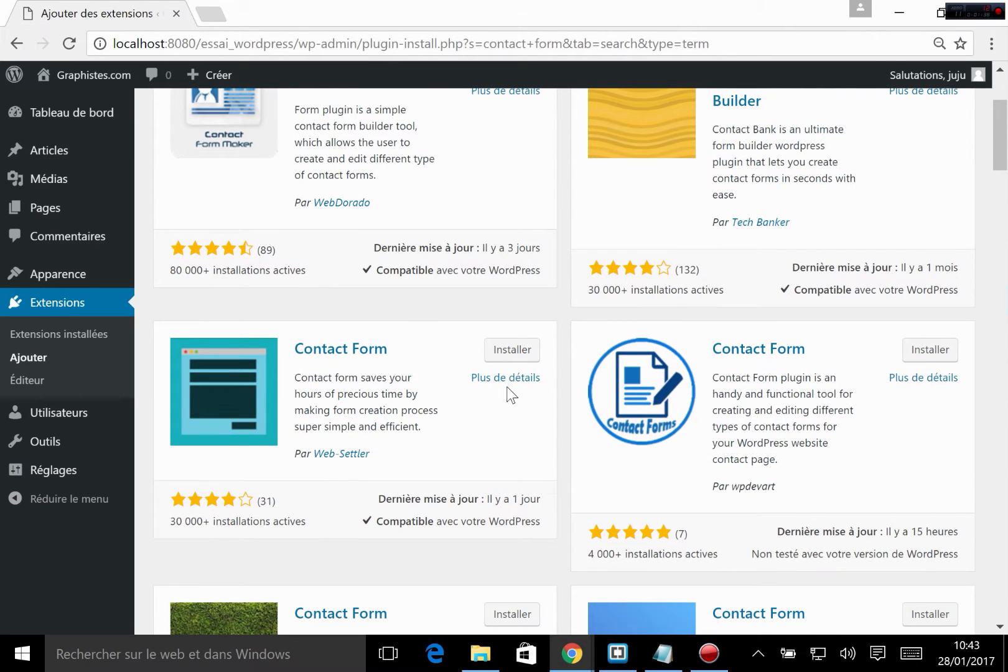
pyautogui.scroll(-1, 669, 389)
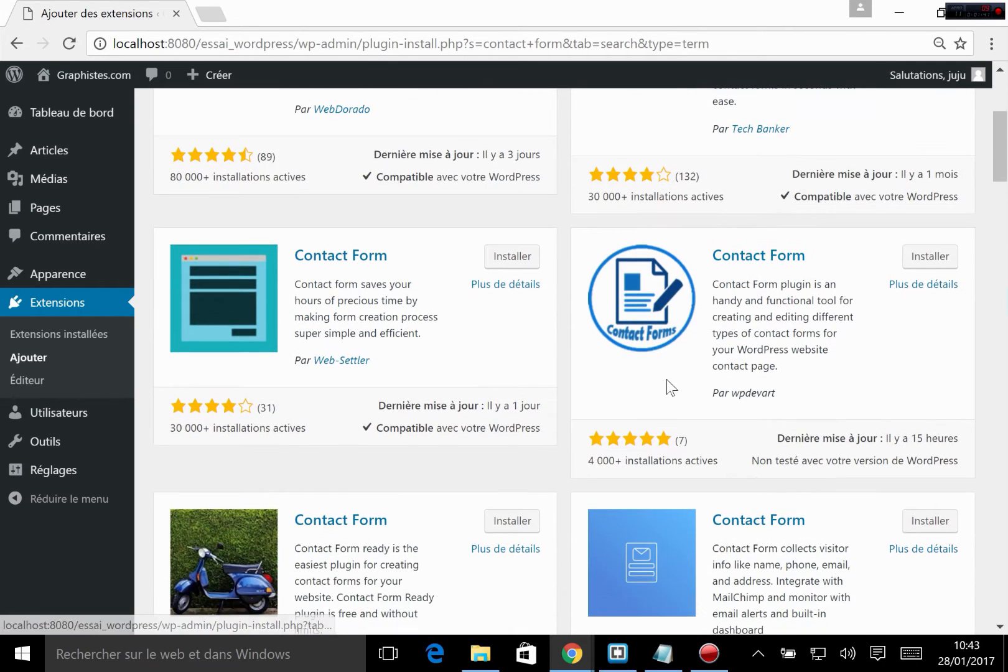
pyautogui.scroll(3, 234, 421)
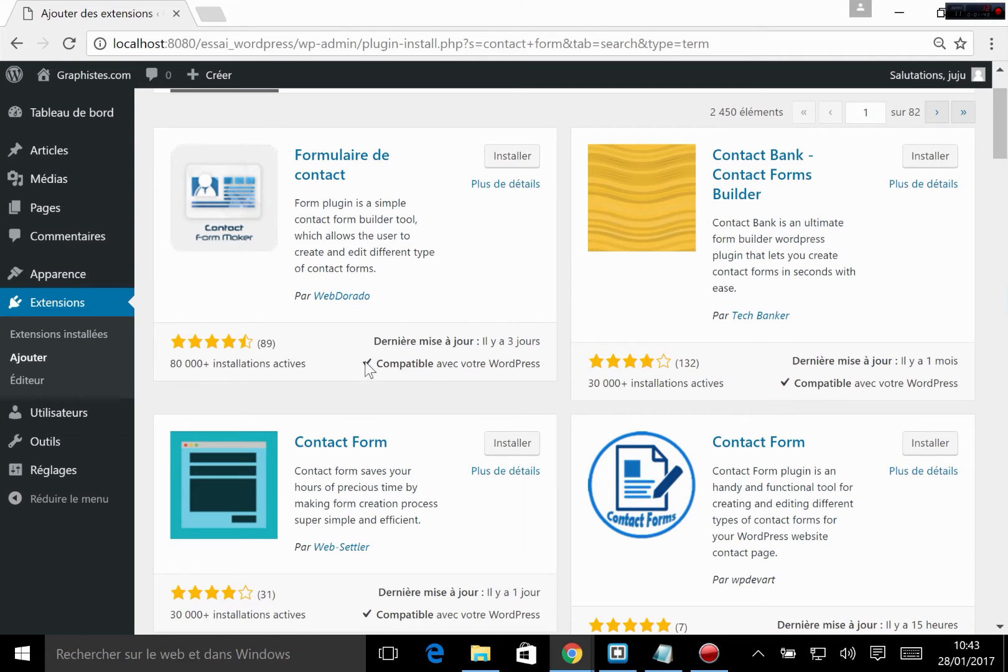
pyautogui.moveTo(373, 363); pyautogui.dragTo(502, 376)
pyautogui.click(502, 376)
pyautogui.scroll(-3, 766, 425)
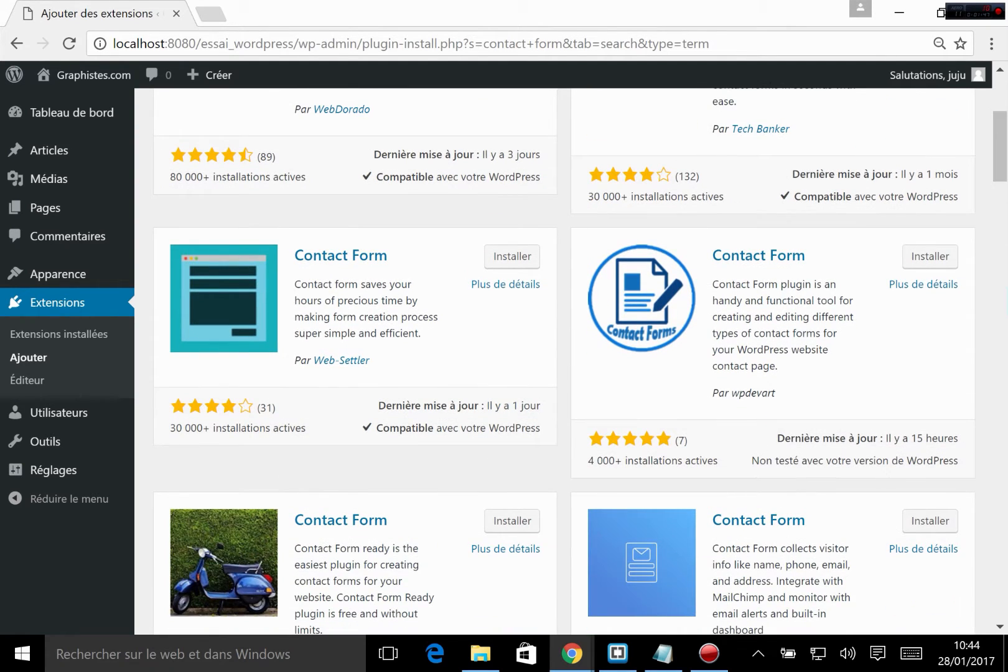
pyautogui.moveTo(756, 459); pyautogui.dragTo(973, 464)
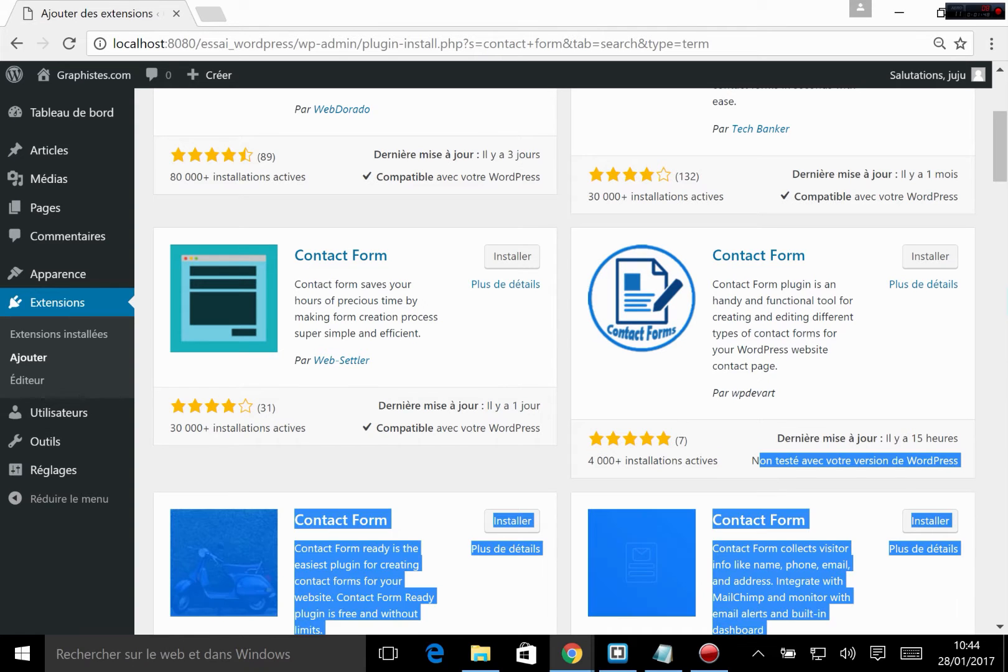
pyautogui.click(977, 465)
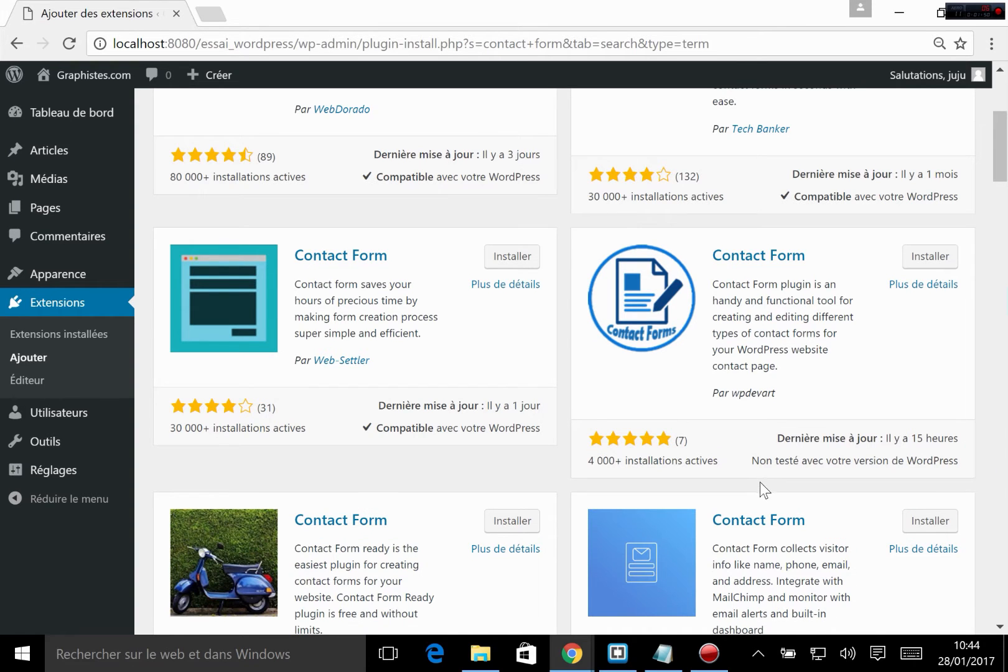
pyautogui.scroll(-3, 764, 490)
pyautogui.scroll(-10, 739, 461)
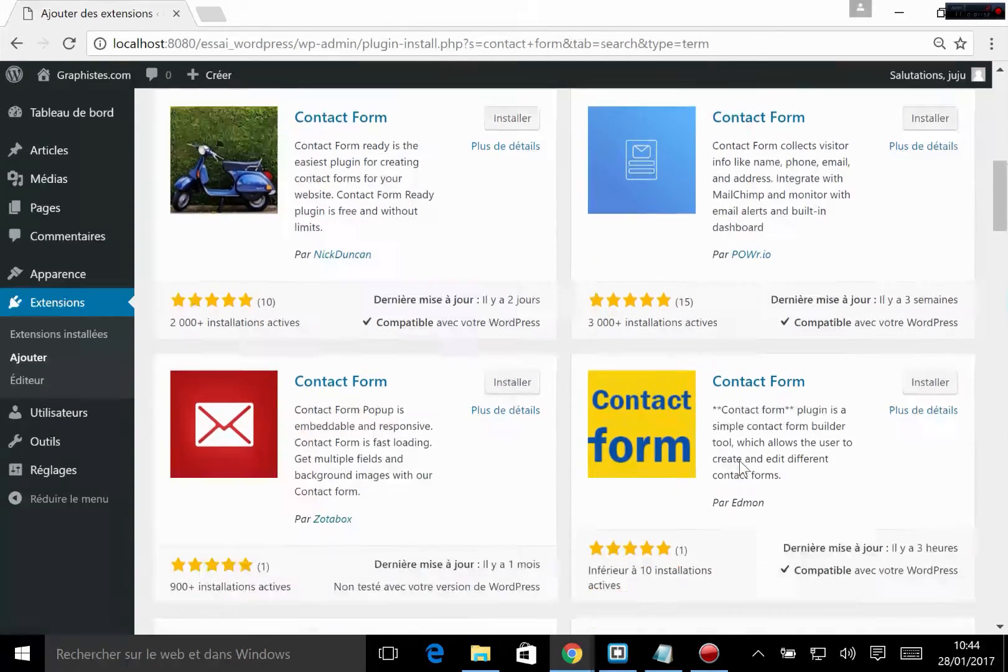
pyautogui.scroll(14, 739, 461)
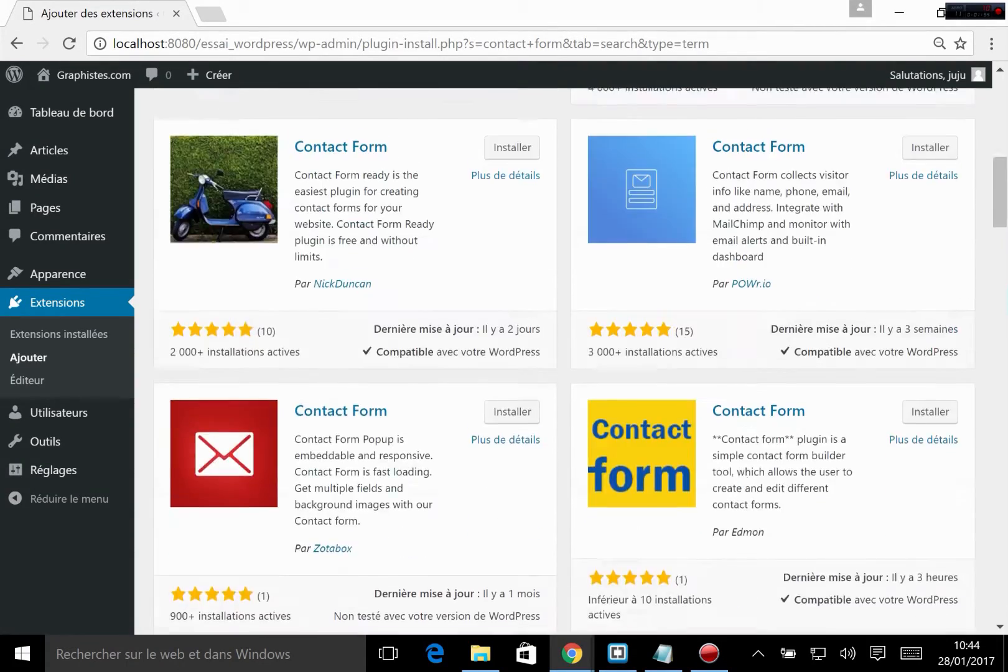
pyautogui.scroll(-3, 257, 409)
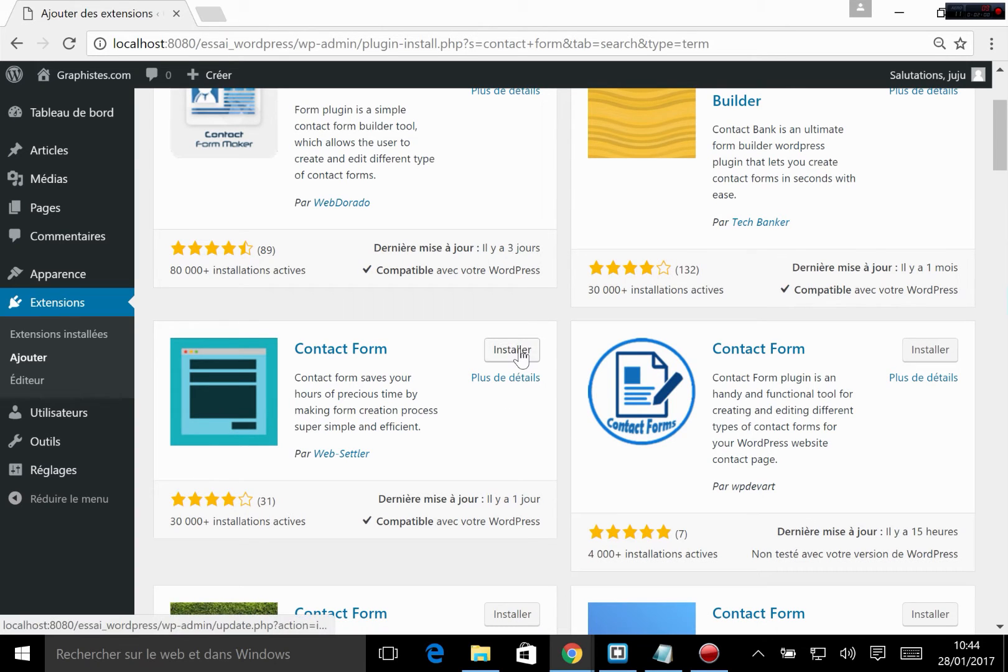
# Step: View the details of the Contact Form extension by Web-Settler, including its installation notes and screenshots of the demo forms
pyautogui.click(502, 381)
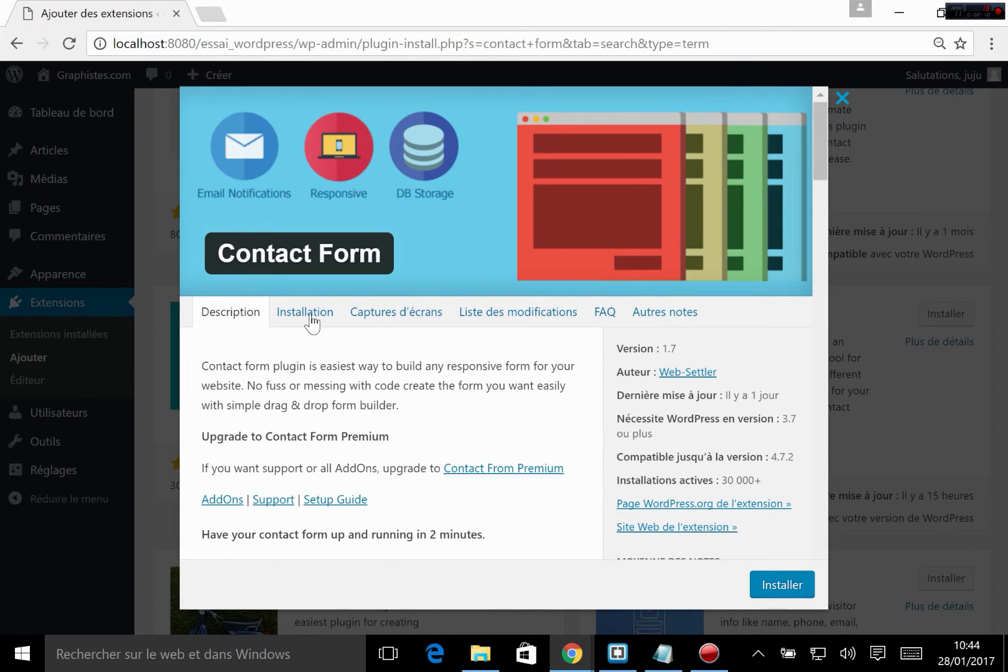
pyautogui.click(311, 318)
pyautogui.click(409, 321)
pyautogui.scroll(-3, 414, 418)
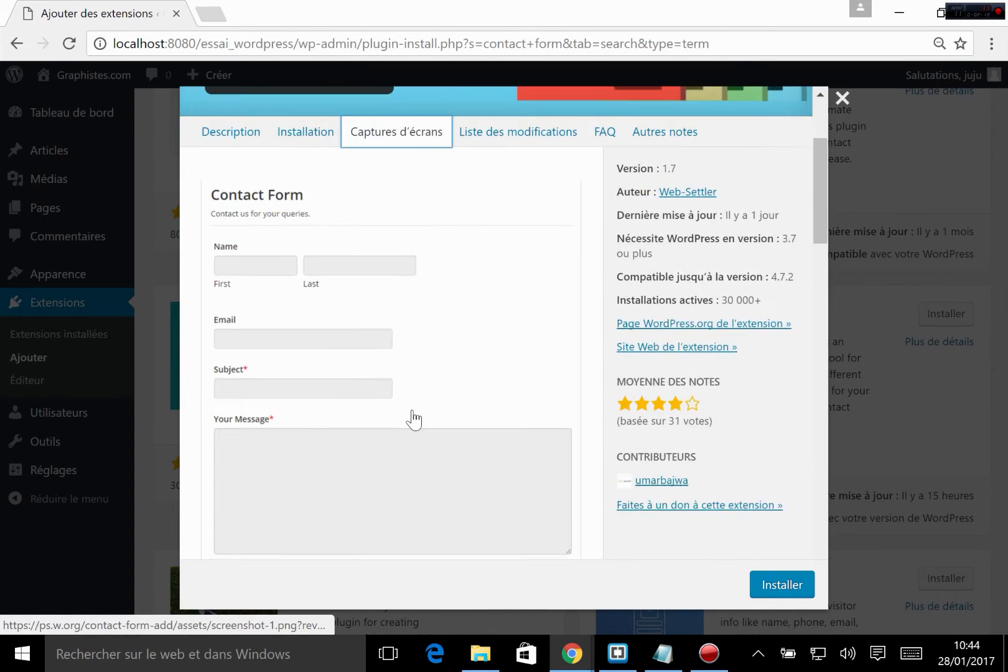
pyautogui.scroll(-3, 412, 418)
pyautogui.scroll(3, 317, 317)
pyautogui.scroll(-2, 278, 114)
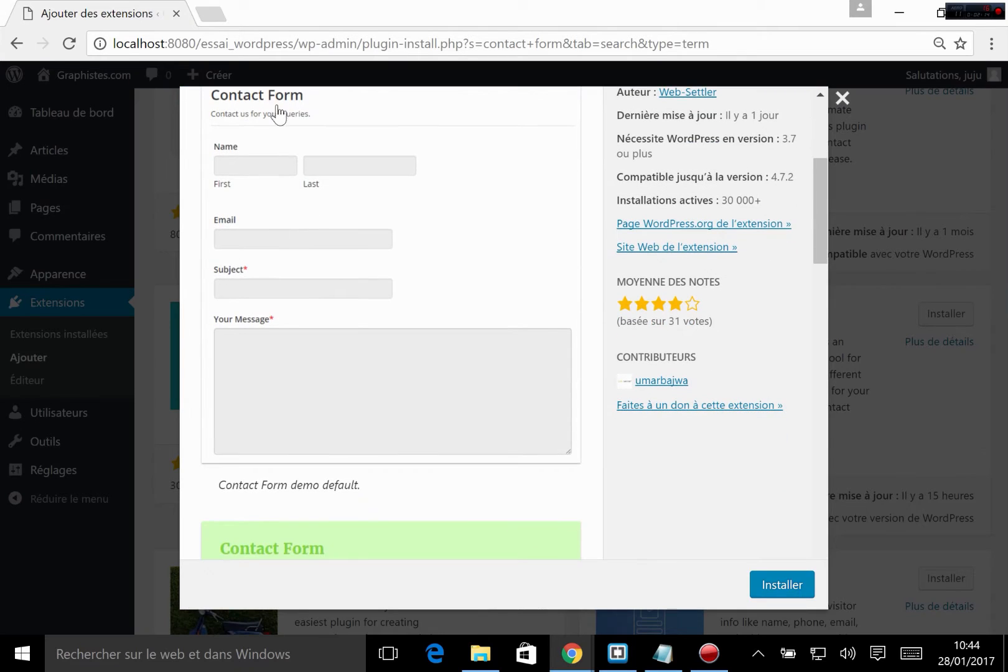
pyautogui.scroll(-7, 348, 398)
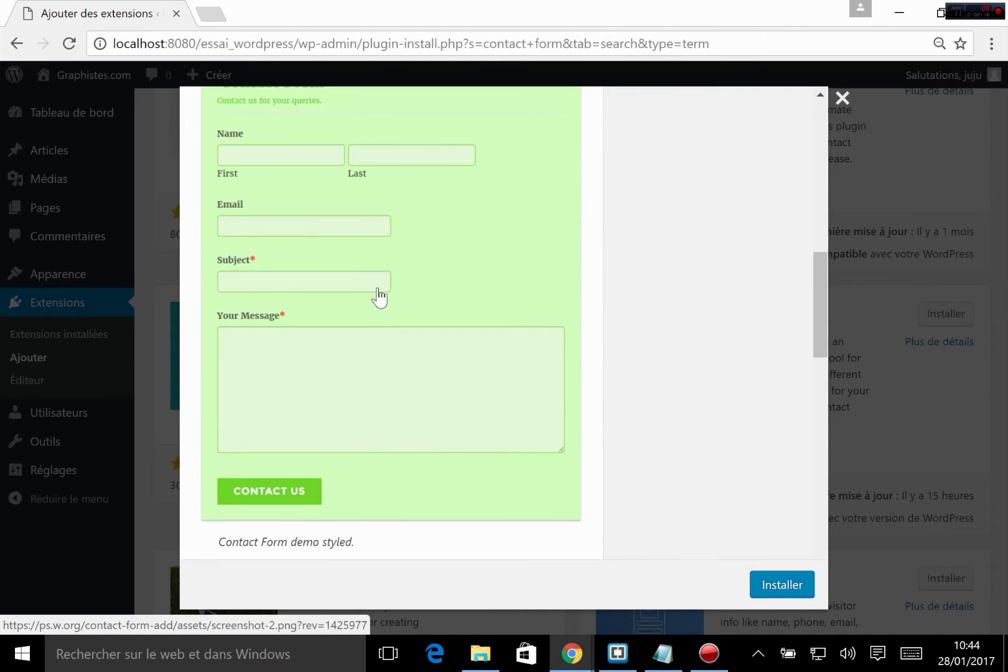
pyautogui.scroll(10, 479, 379)
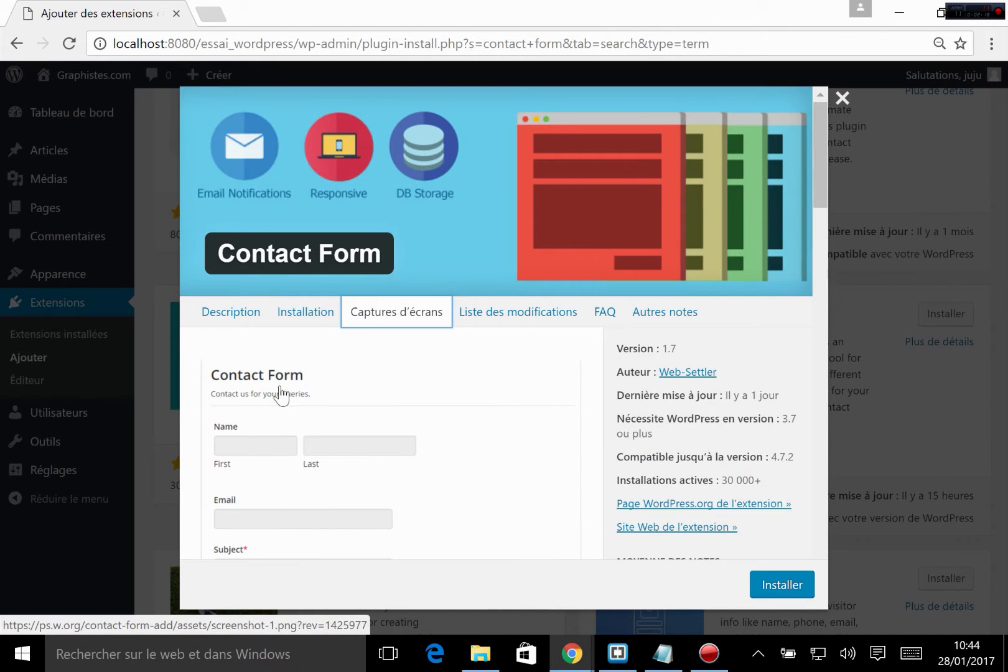
pyautogui.scroll(-3, 322, 443)
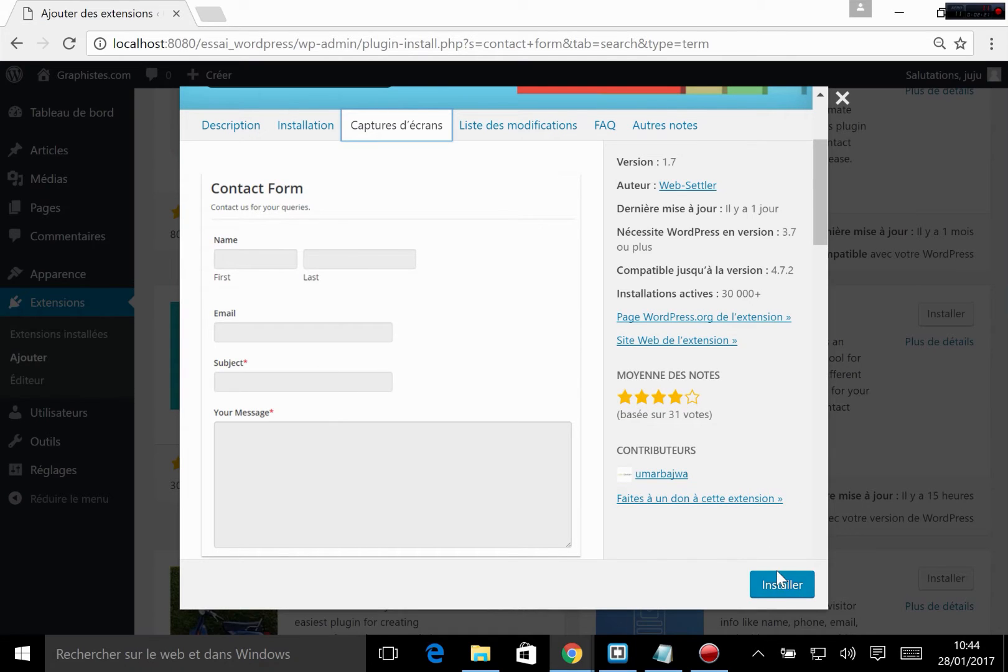
# Step: Close the extension's details and start installing the Contact Form extension by Web-Settler
pyautogui.scroll(2, 622, 311)
pyautogui.click(842, 98)
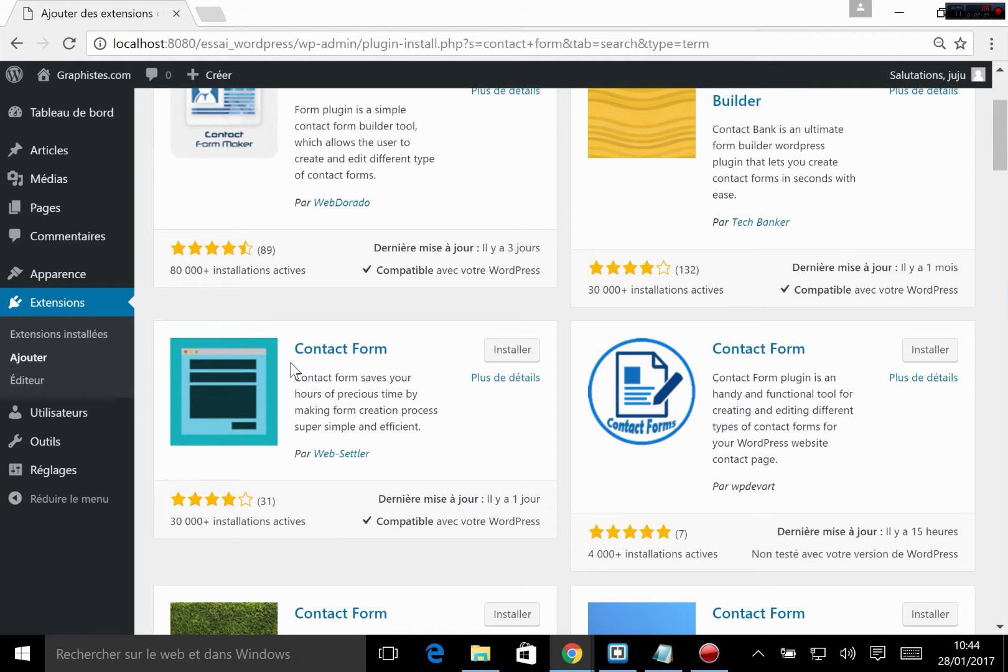
pyautogui.click(523, 352)
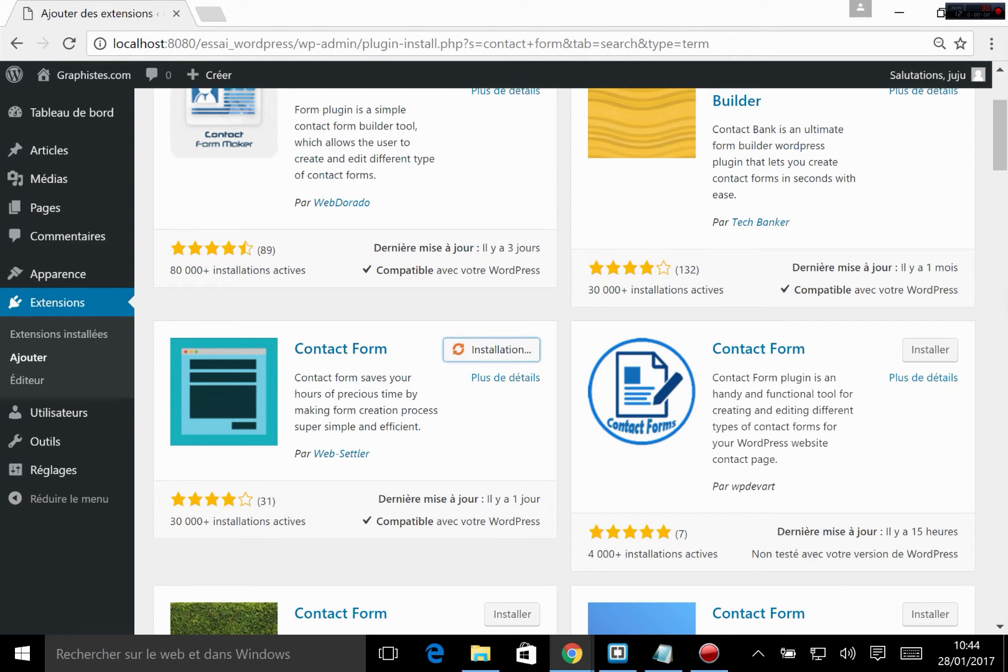
# Step: Minimize the browser and code editor, open the UwAmp folder from the desktop, and bring up the running UwAmp control window
pyautogui.click(896, 11)
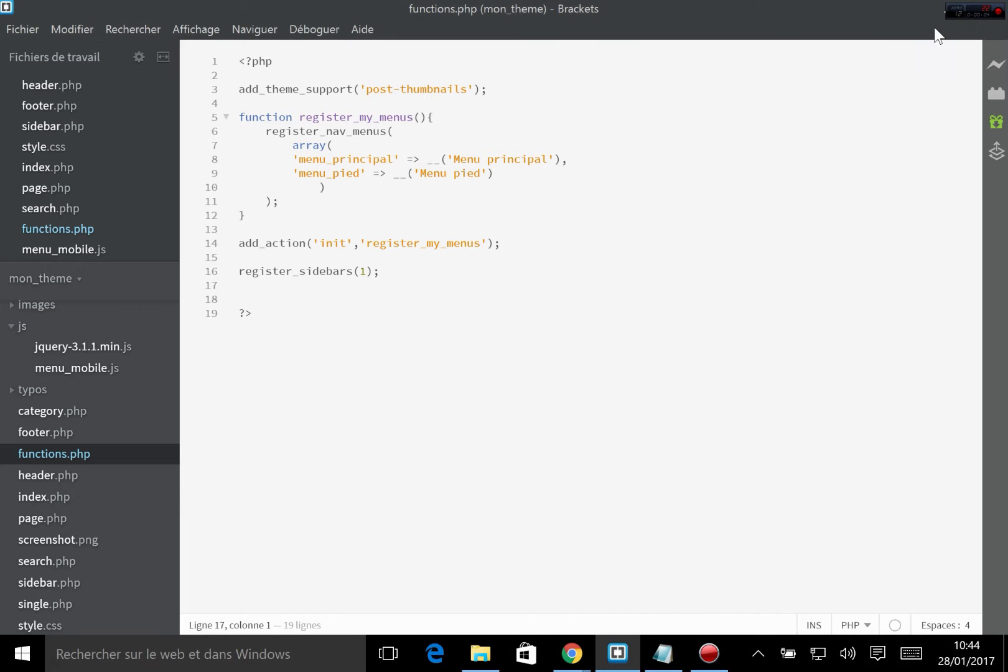
pyautogui.click(939, 9)
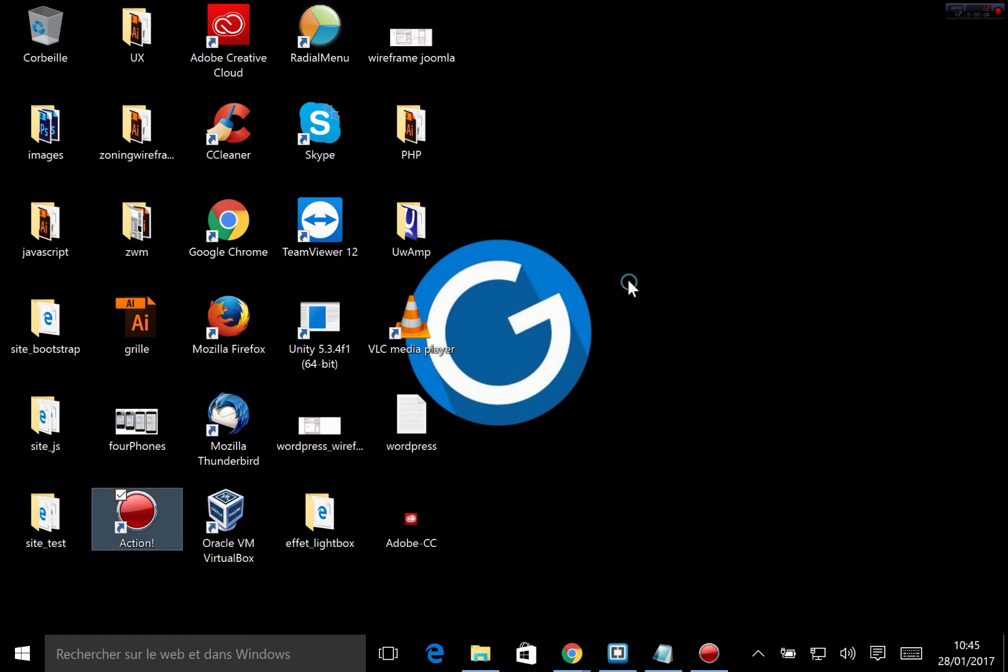
pyautogui.doubleClick(432, 215)
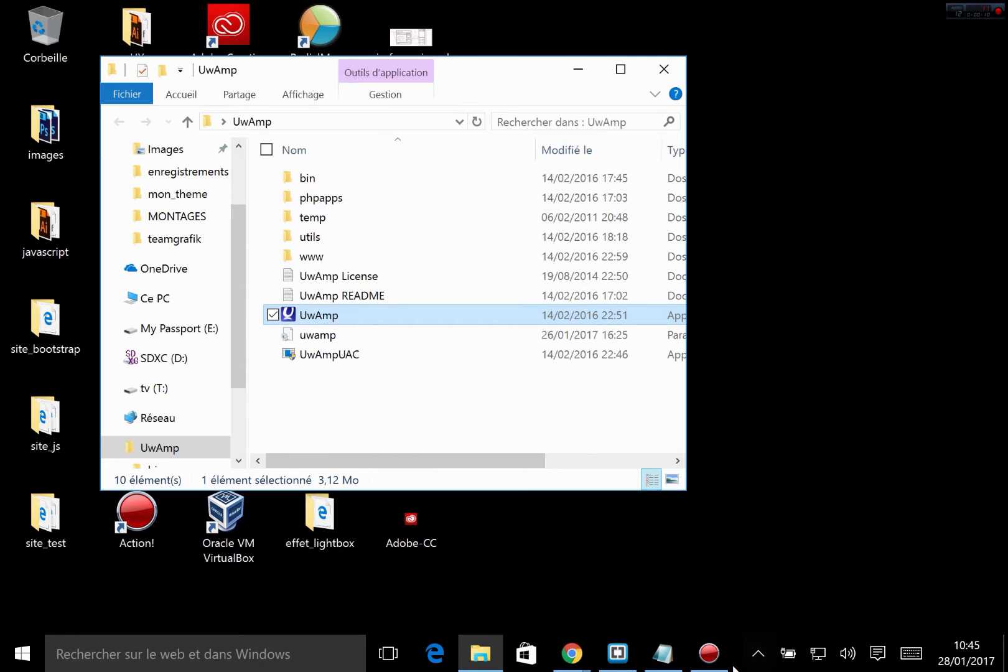
pyautogui.click(755, 655)
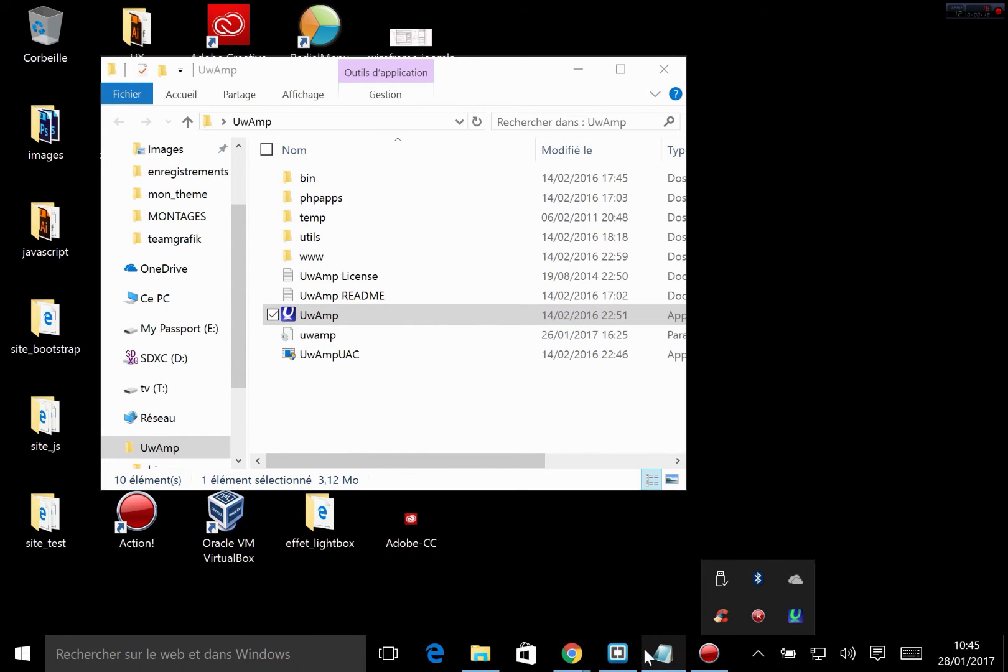
pyautogui.moveTo(653, 654)
pyautogui.click(794, 616)
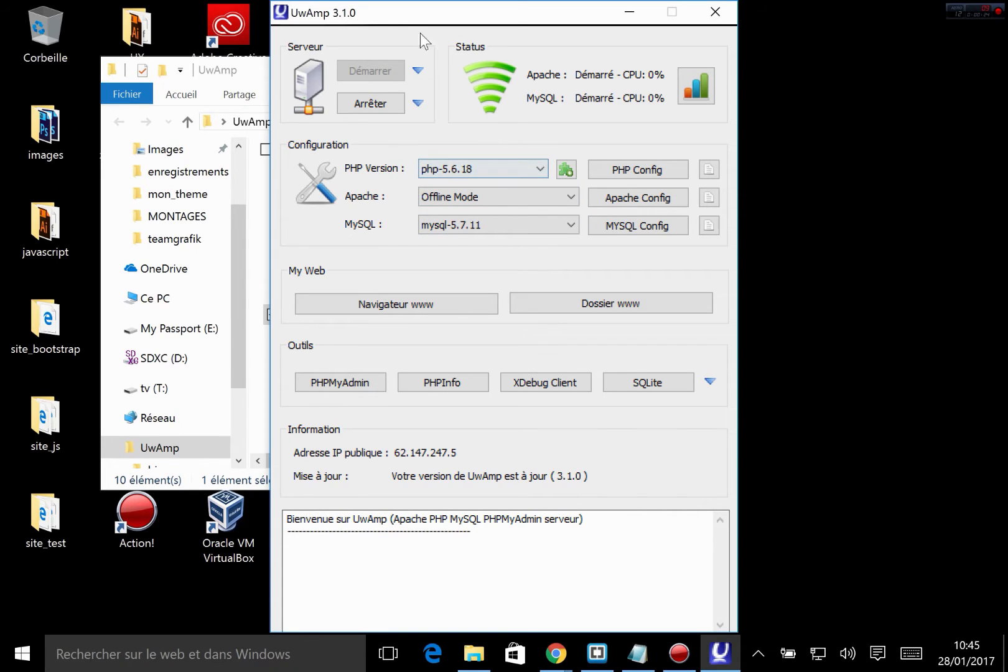
# Step: Open UwAmp's PHP configuration file in Notepad and search it for "maximum execution"
pyautogui.click(710, 177)
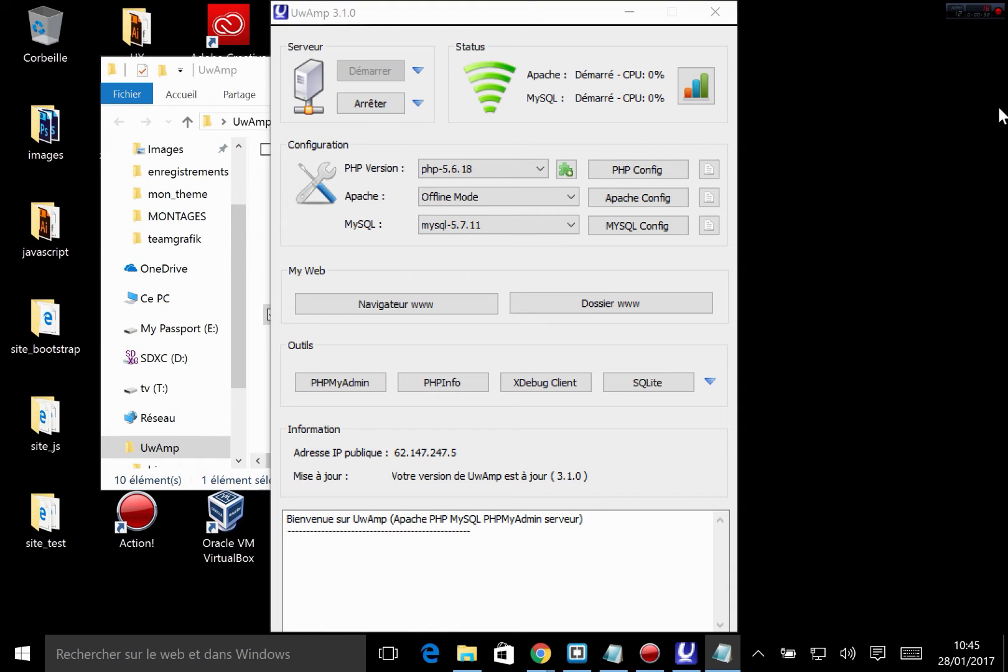
pyautogui.moveTo(1006, 48); pyautogui.dragTo(510, 134)
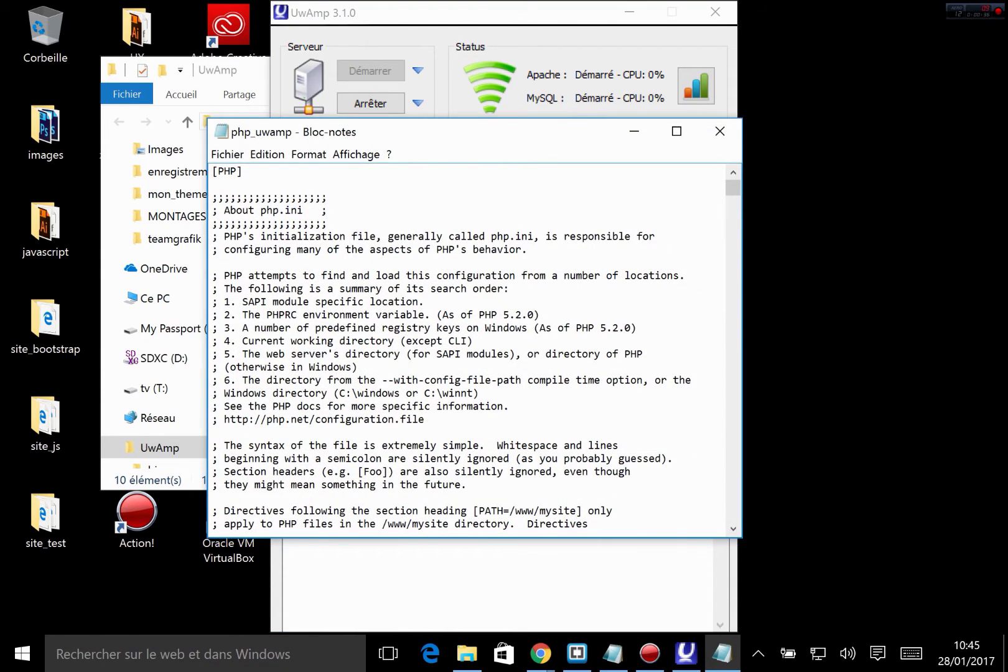
pyautogui.click(408, 302)
pyautogui.hotkey('ctrl', 'f')
pyautogui.write('maximum execution')
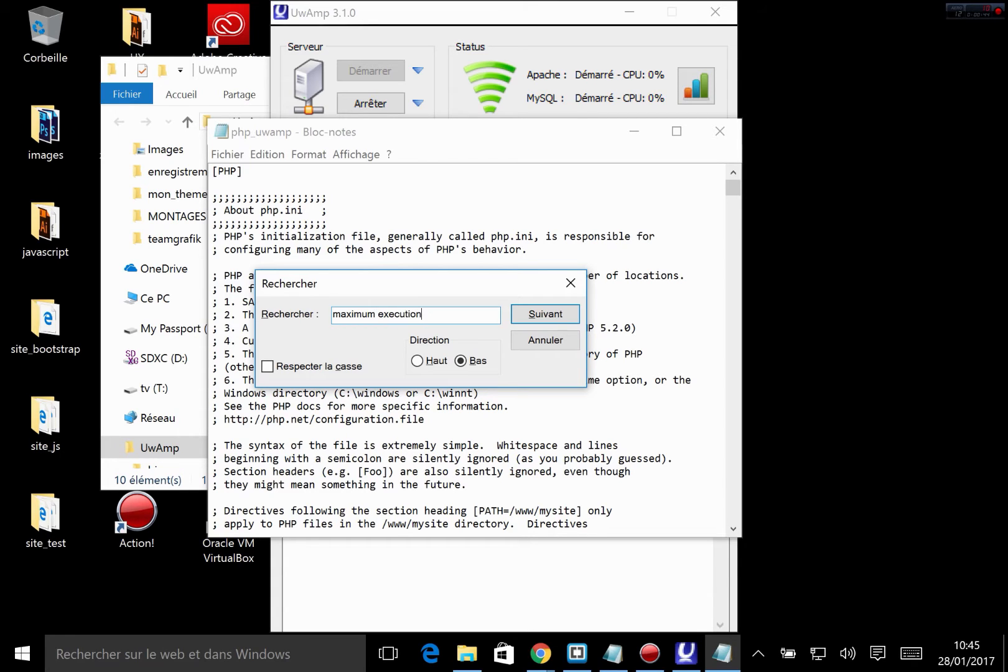
pyautogui.click(544, 313)
pyautogui.scroll(-3, 473, 435)
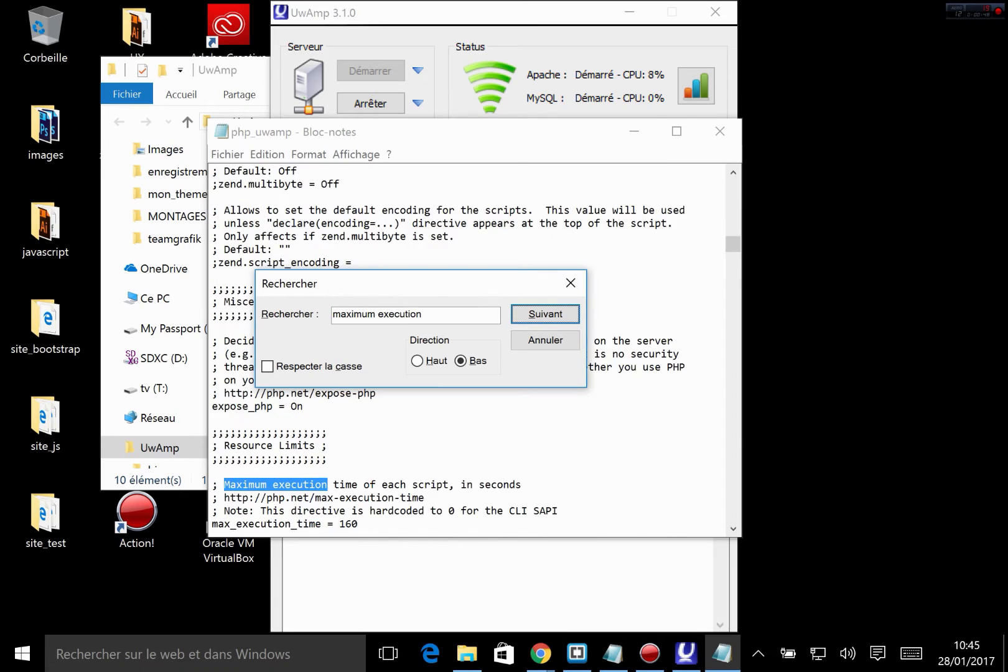
# Step: Highlight the value of the max_execution_time directive under Resource Limits to examine it, and close the search dialog
pyautogui.moveTo(385, 285); pyautogui.dragTo(675, 319)
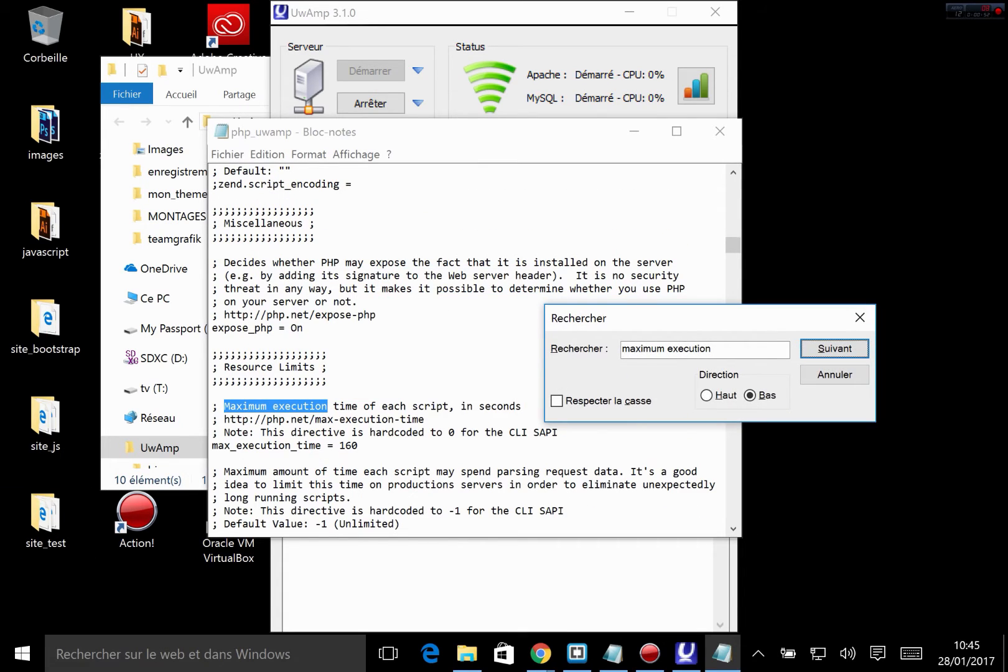
pyautogui.click(359, 445)
pyautogui.moveTo(352, 445); pyautogui.dragTo(339, 445)
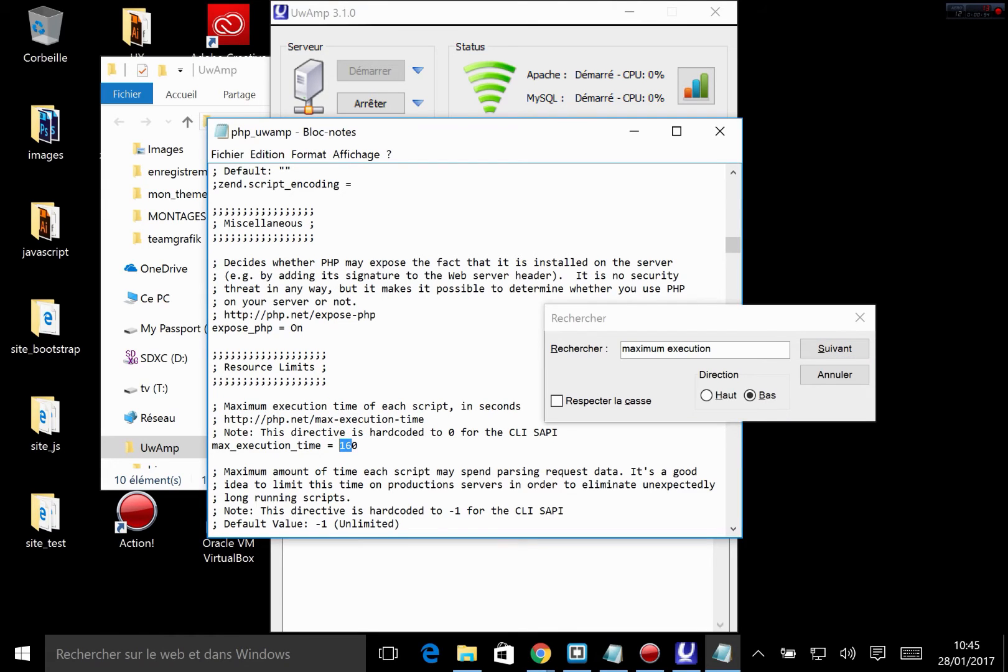
pyautogui.click(358, 445)
pyautogui.doubleClick(348, 446)
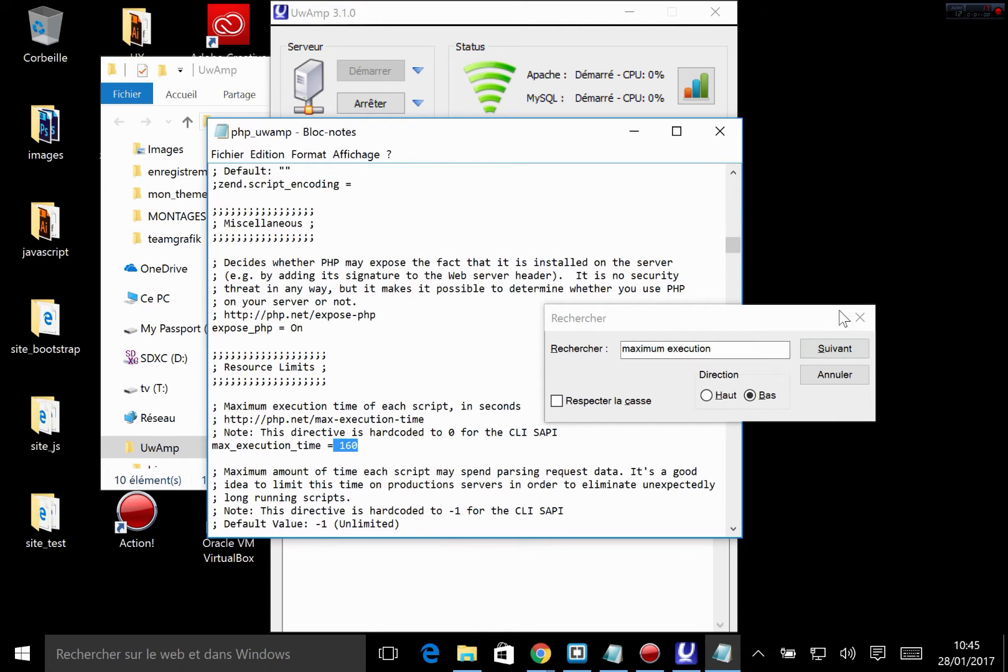
pyautogui.click(858, 318)
pyautogui.click(359, 446)
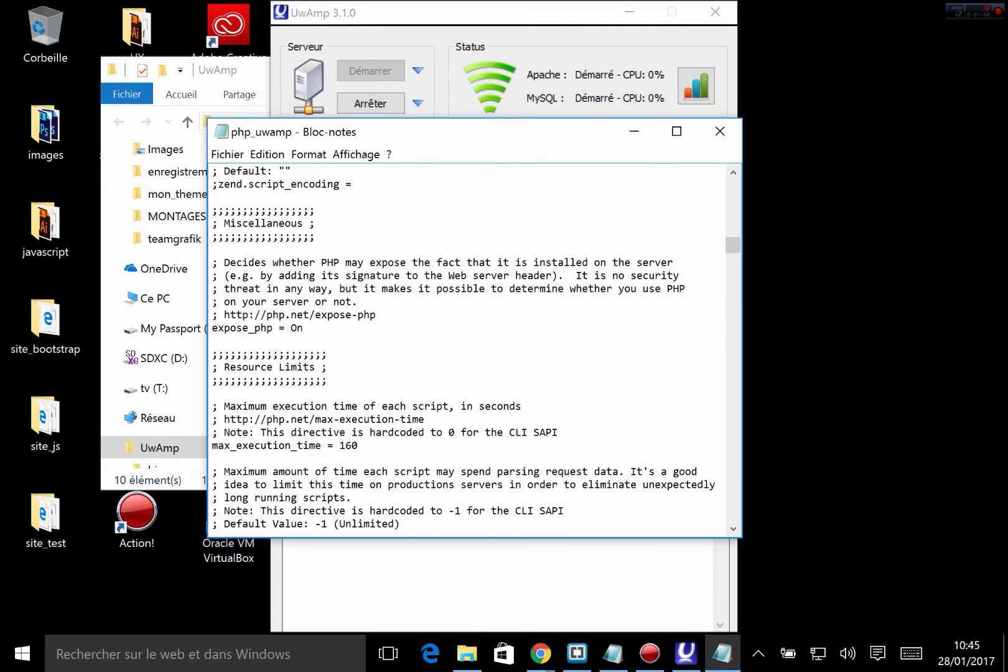
# Step: Close the php_uwamp file, minimize the UwAmp control and folder windows, and switch to functions.php in Brackets
pyautogui.click(360, 16)
pyautogui.hotkey('alt', 'Tab')
pyautogui.click(717, 131)
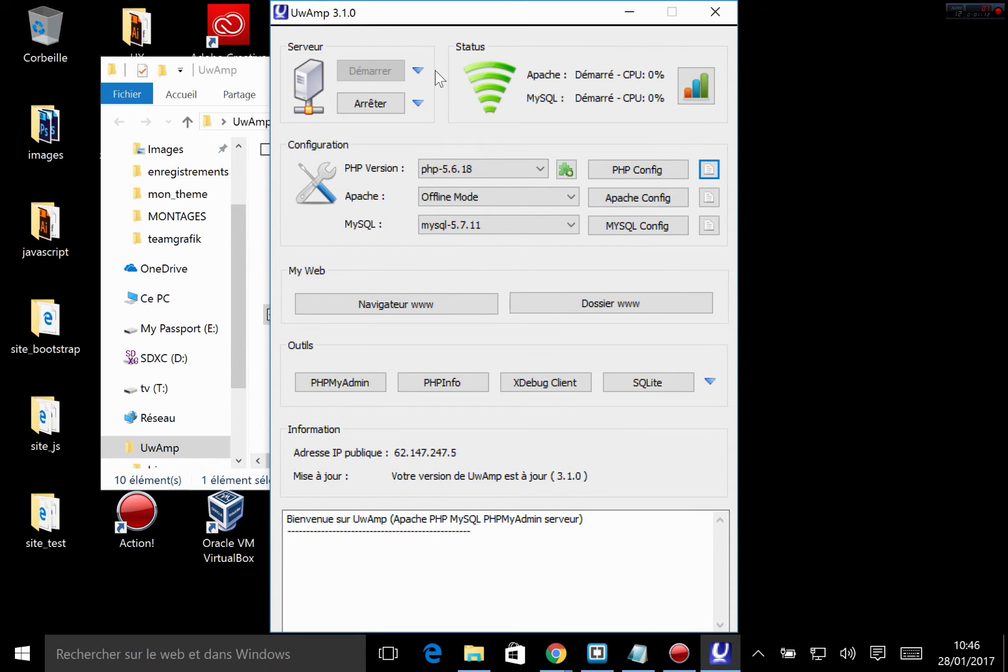
pyautogui.click(629, 12)
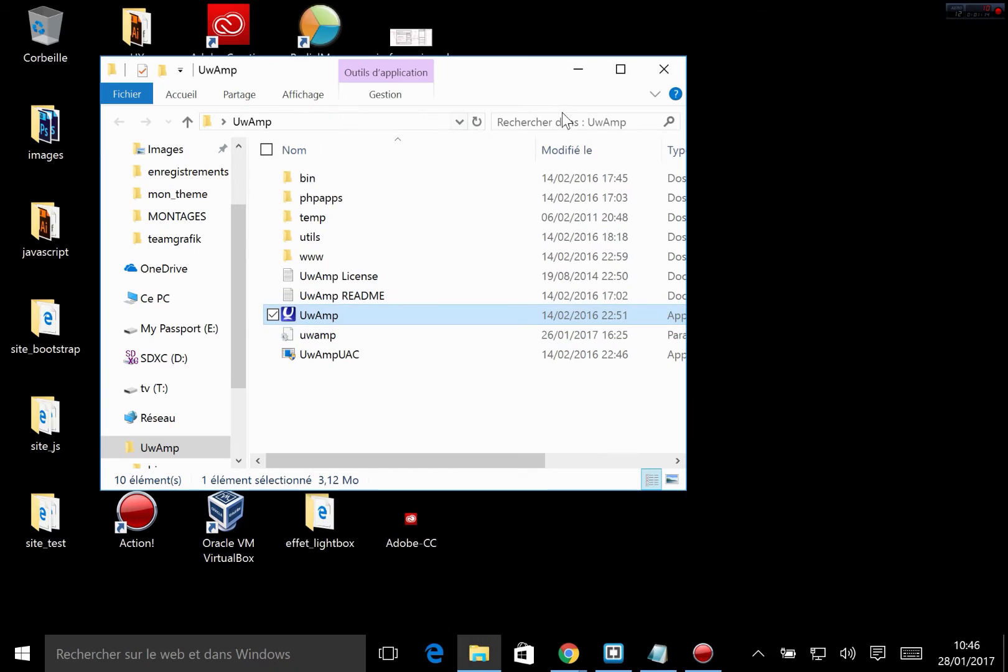
pyautogui.click(580, 70)
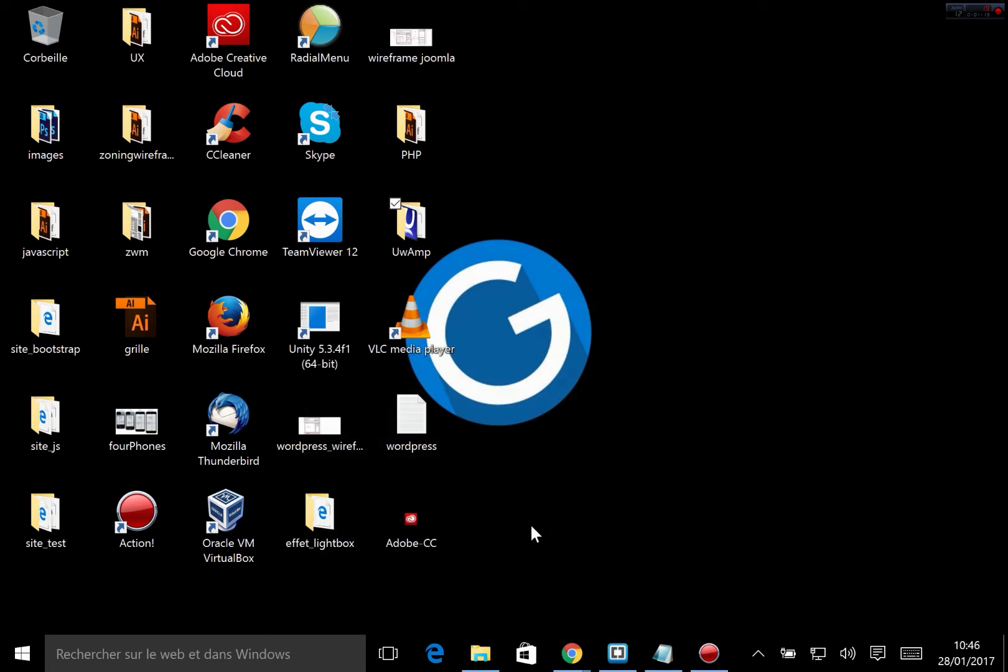
pyautogui.click(617, 652)
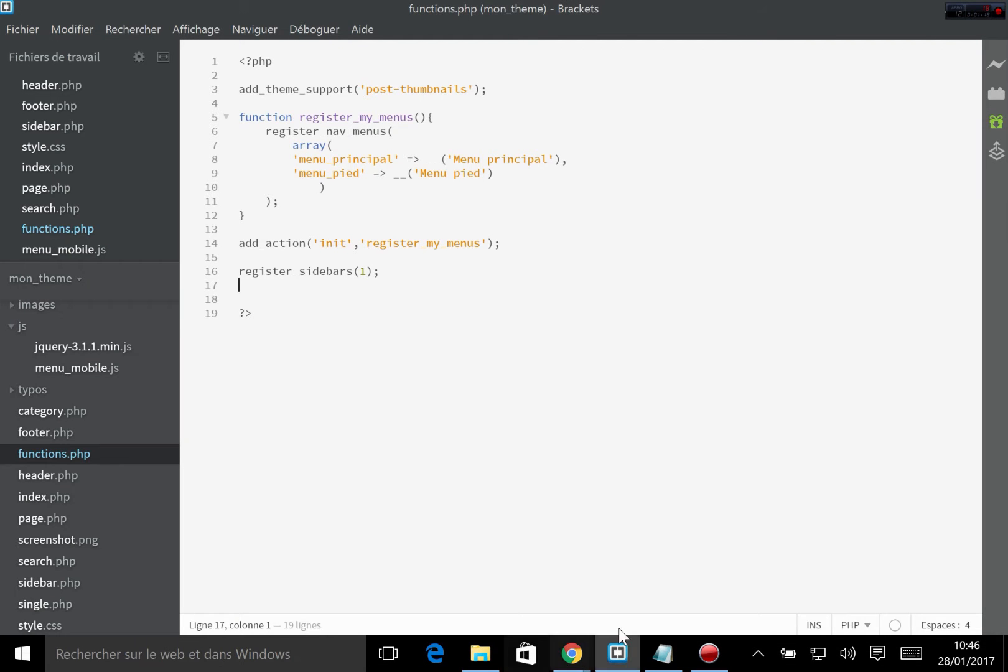
# Step: Switch to the WordPress admin in Chrome and start a new form in the Contact Form extension
pyautogui.moveTo(572, 652)
pyautogui.click(637, 588)
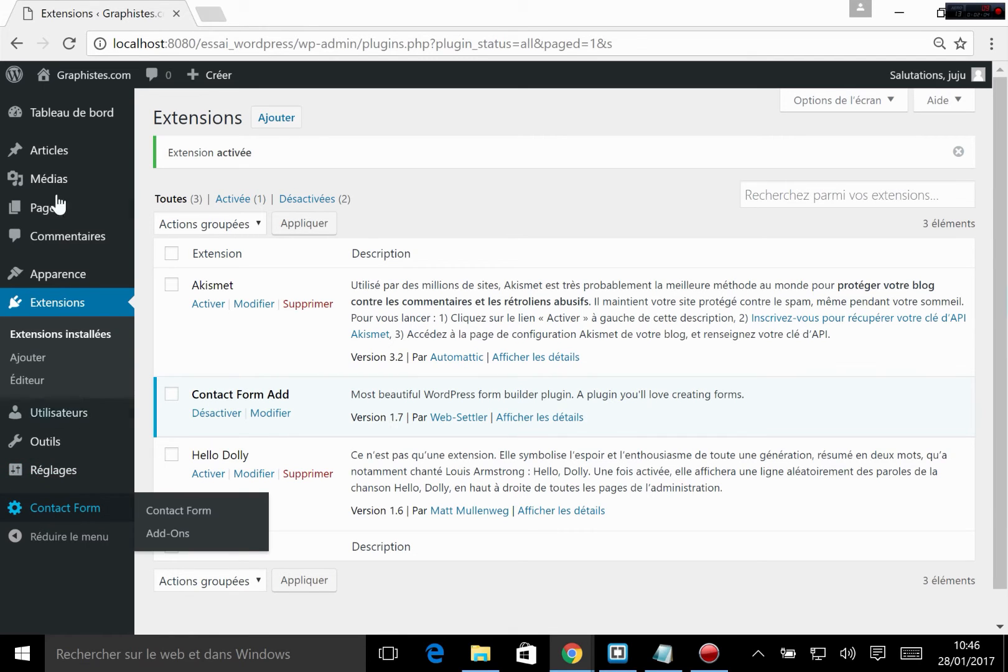
pyautogui.moveTo(39, 514)
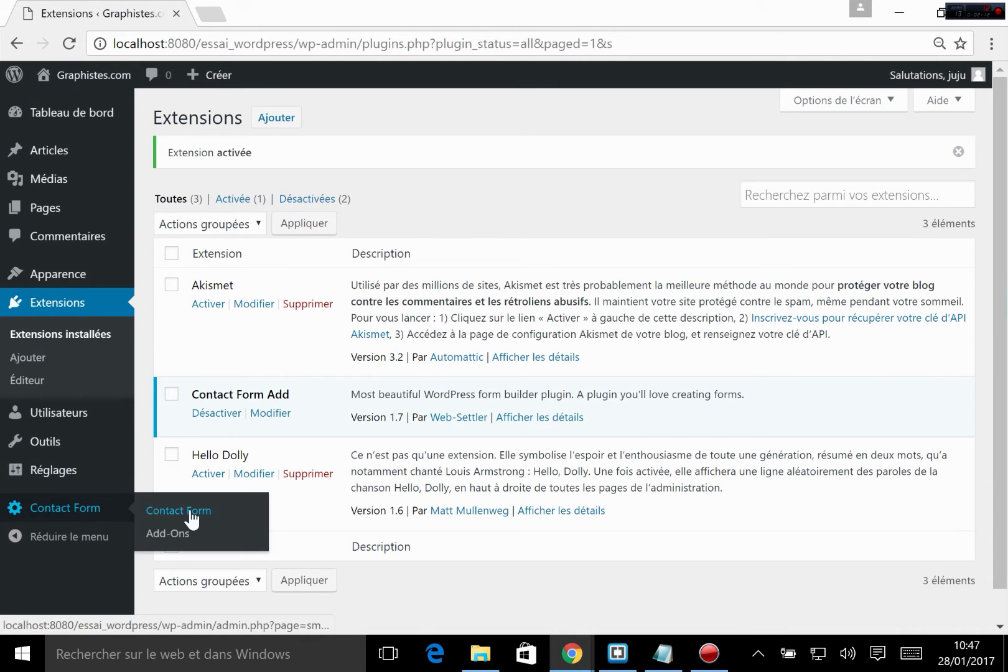
pyautogui.click(171, 514)
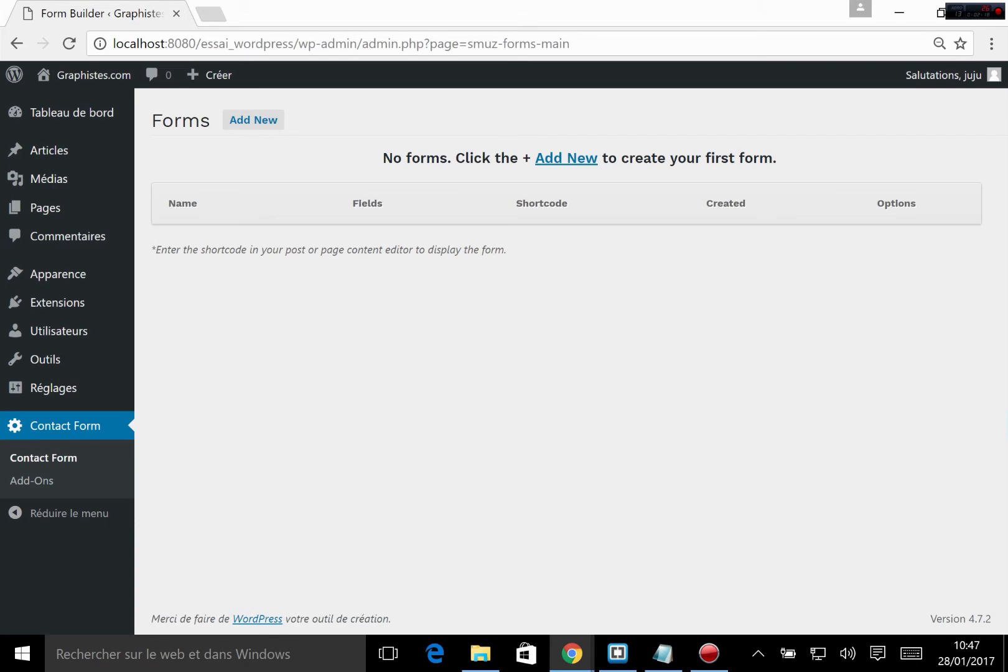
pyautogui.click(251, 127)
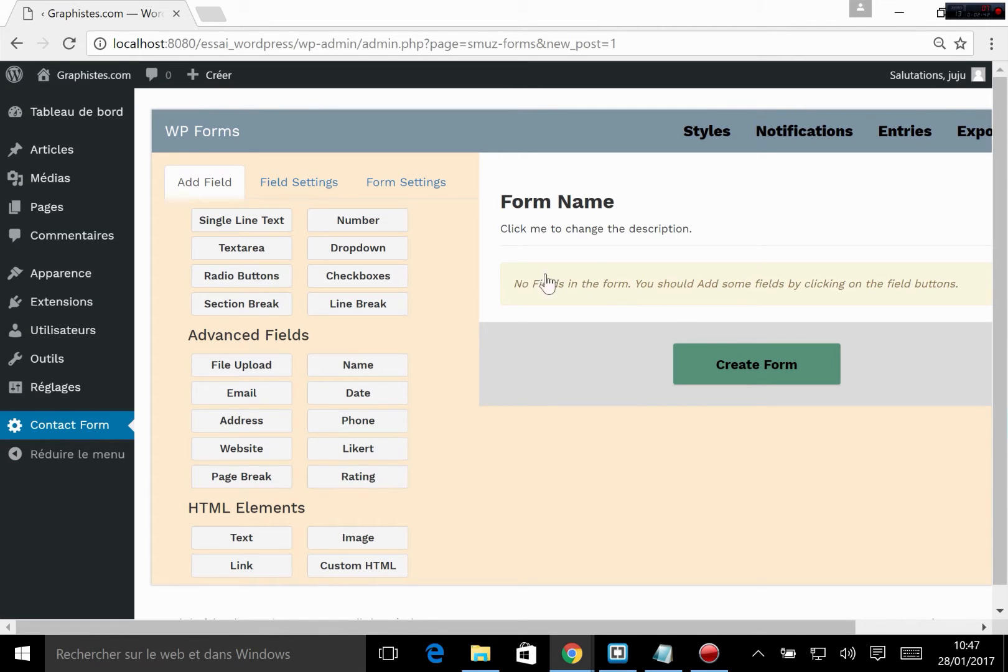
pyautogui.click(536, 193)
pyautogui.moveTo(527, 194); pyautogui.dragTo(714, 236)
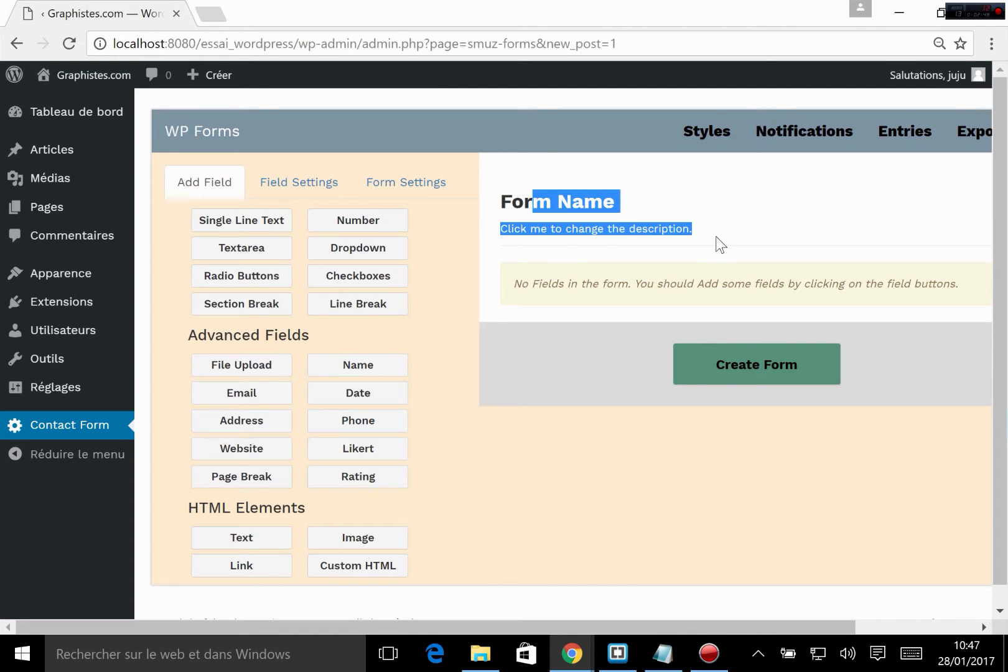
pyautogui.click(713, 237)
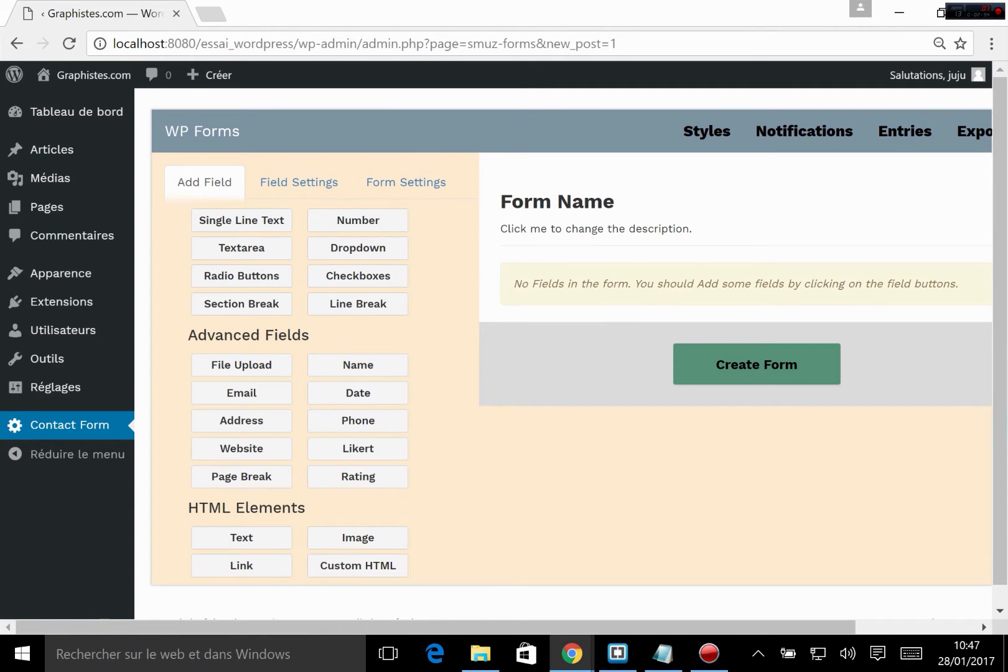
# Step: In the form's settings, set the title to "Contact" and clear the description
pyautogui.click(410, 188)
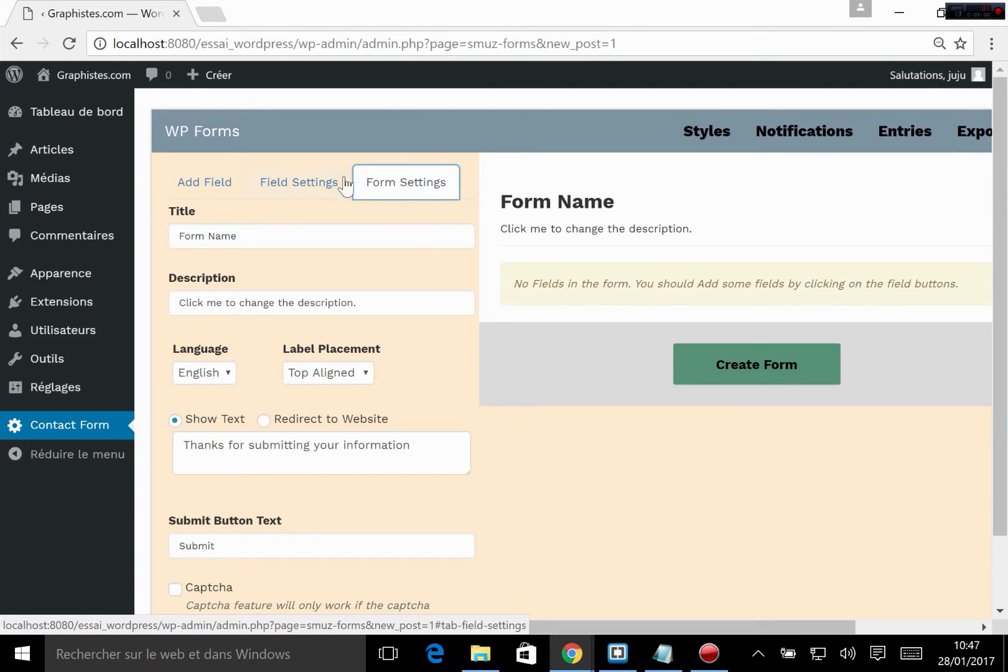
pyautogui.moveTo(236, 231); pyautogui.dragTo(145, 239)
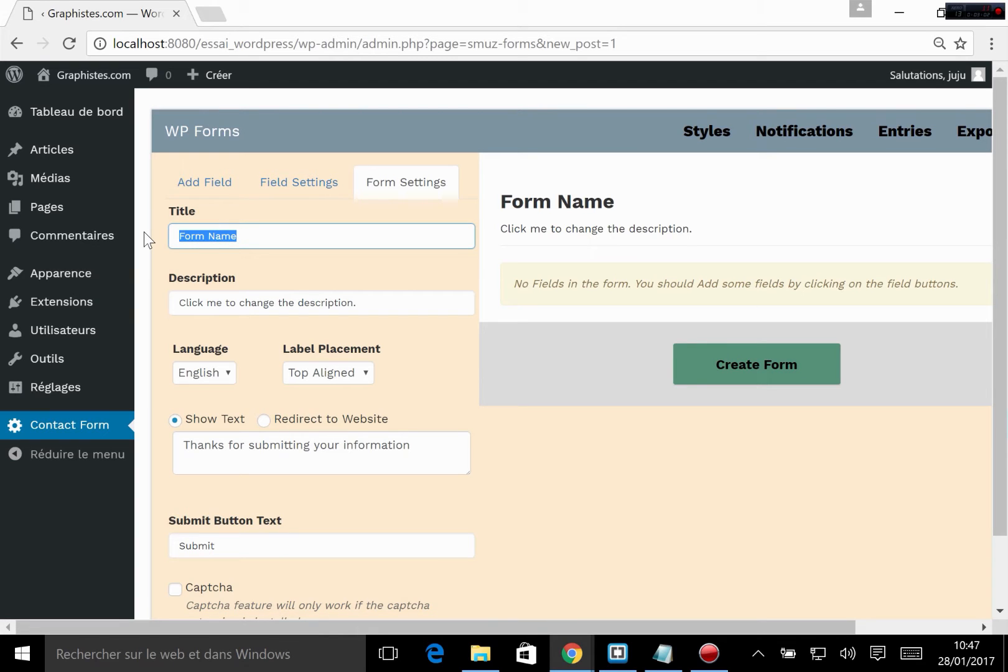
pyautogui.write('Conta')
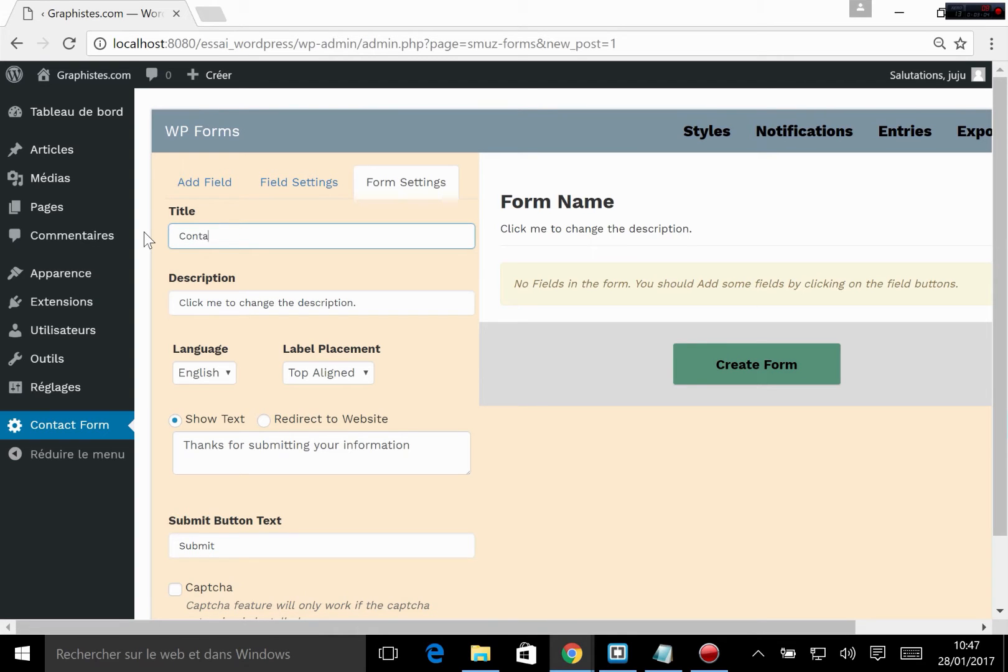
pyautogui.write('ct')
pyautogui.press('Tab')
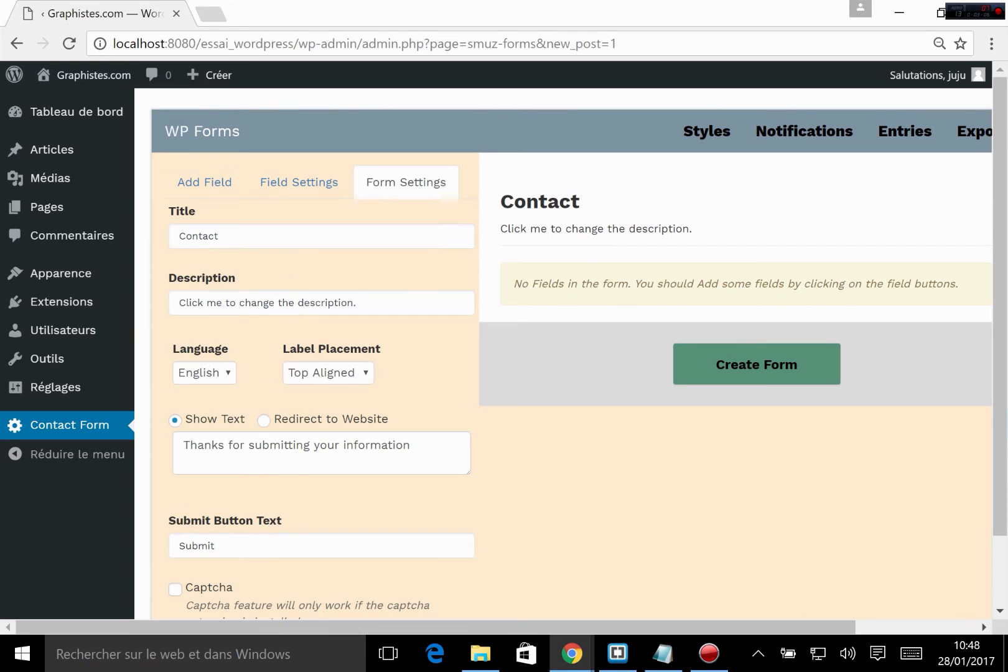
pyautogui.click(356, 301)
pyautogui.press('BackSpace')
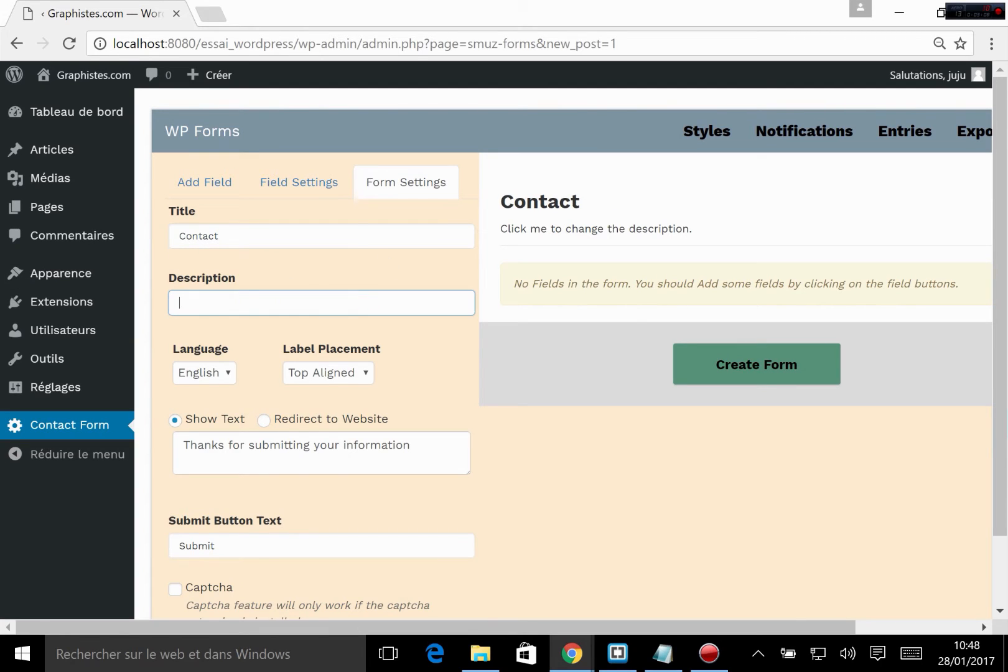
# Step: View the language options available for the form
pyautogui.click(211, 385)
pyautogui.click(231, 371)
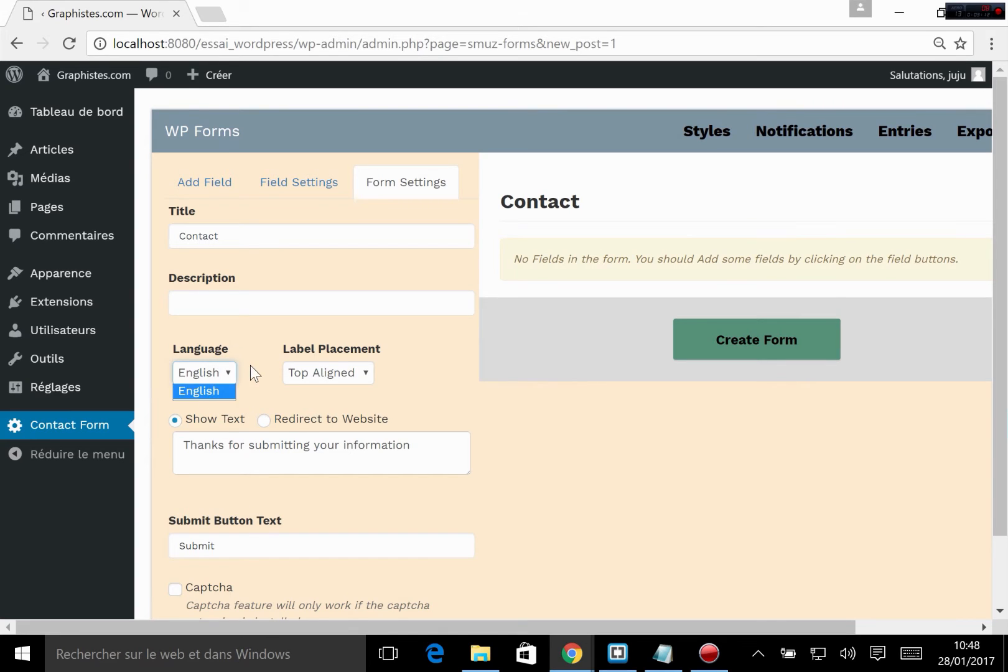
pyautogui.click(250, 377)
# Step: Replace the text shown after form submission with "Merci pour votre message"
pyautogui.click(310, 445)
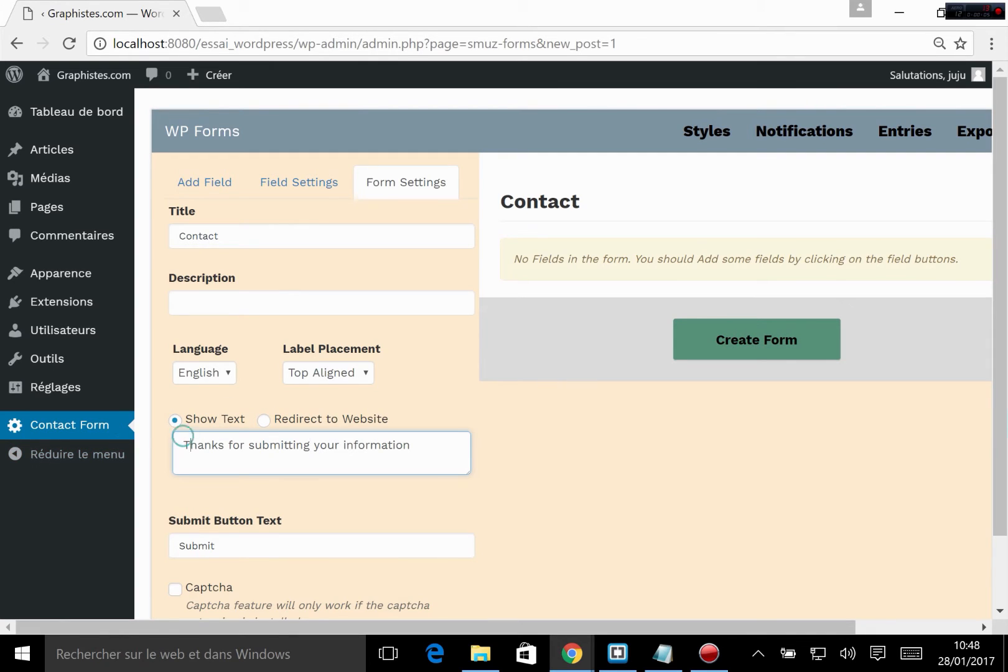
pyautogui.moveTo(189, 445); pyautogui.dragTo(410, 444)
pyautogui.click(317, 447)
pyautogui.moveTo(167, 436); pyautogui.dragTo(410, 444)
pyautogui.write('Merci pour votre message')
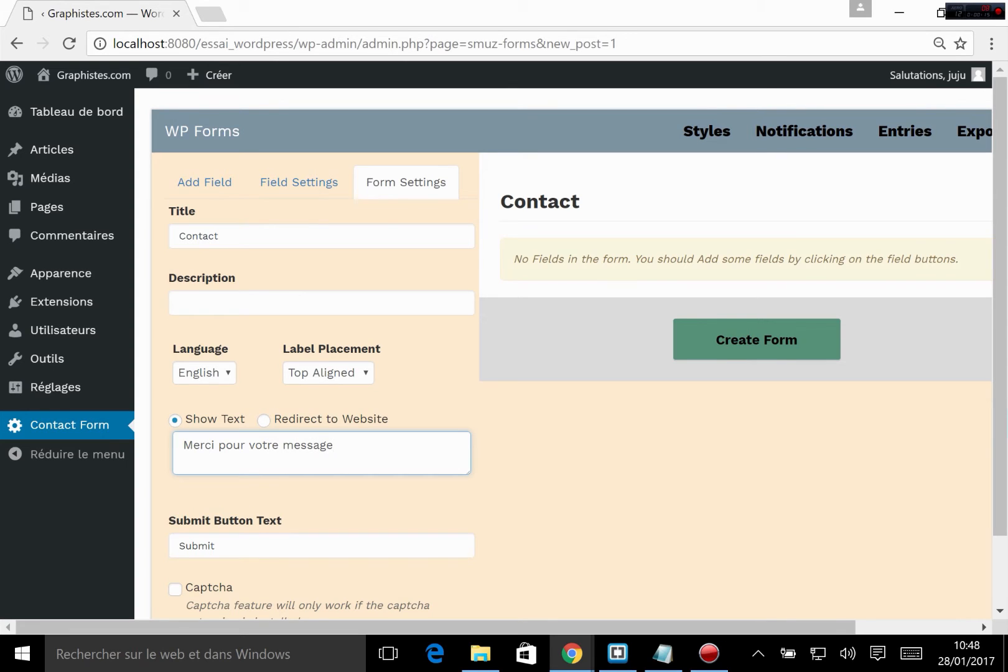
# Step: Try the Redirect to Website option as the submission response and switch back to Show Text
pyautogui.click(262, 422)
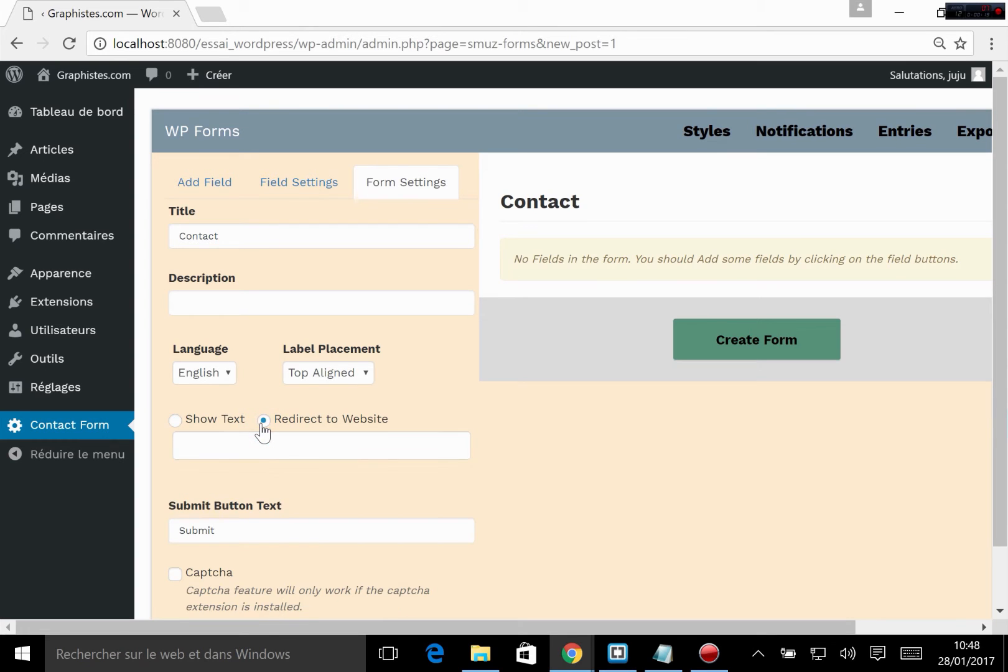
pyautogui.click(367, 445)
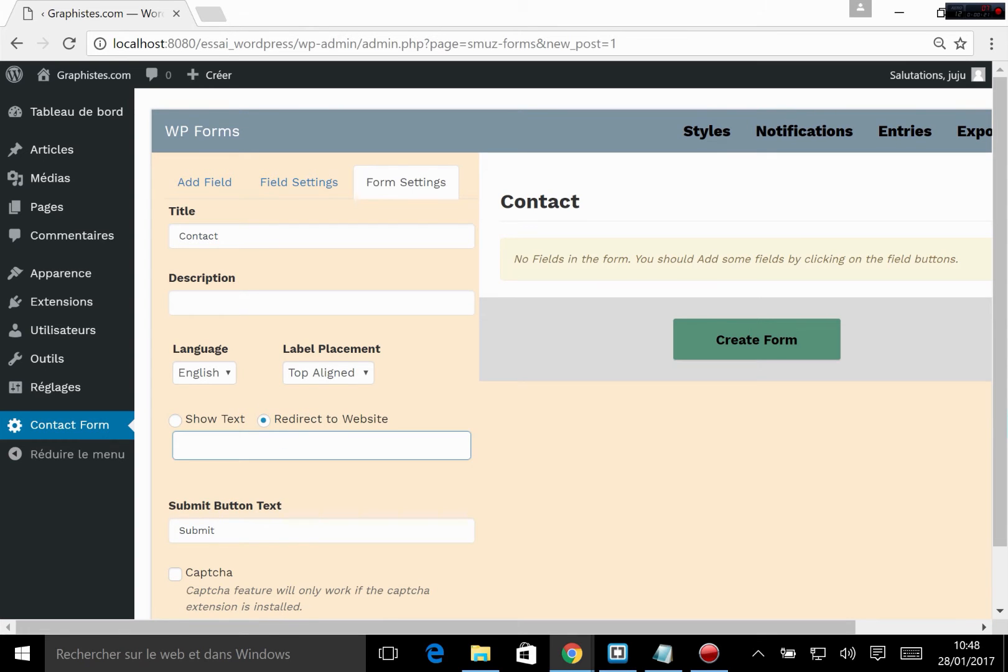
pyautogui.click(175, 420)
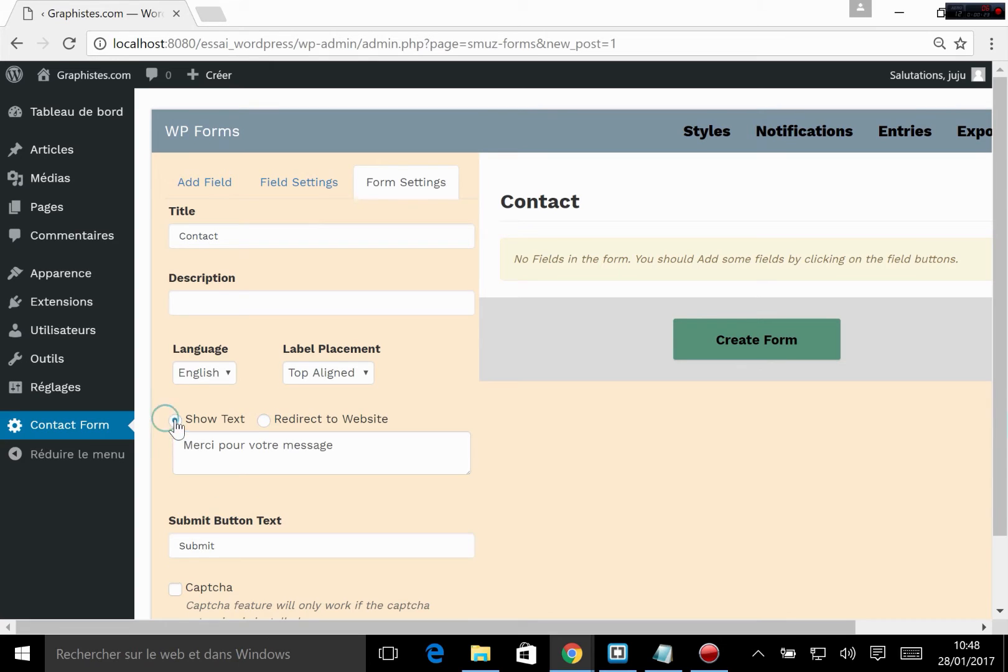
# Step: Add an exclamation mark to the end of the thank-you text and set the submit button text to "envoyer"
pyautogui.click(339, 443)
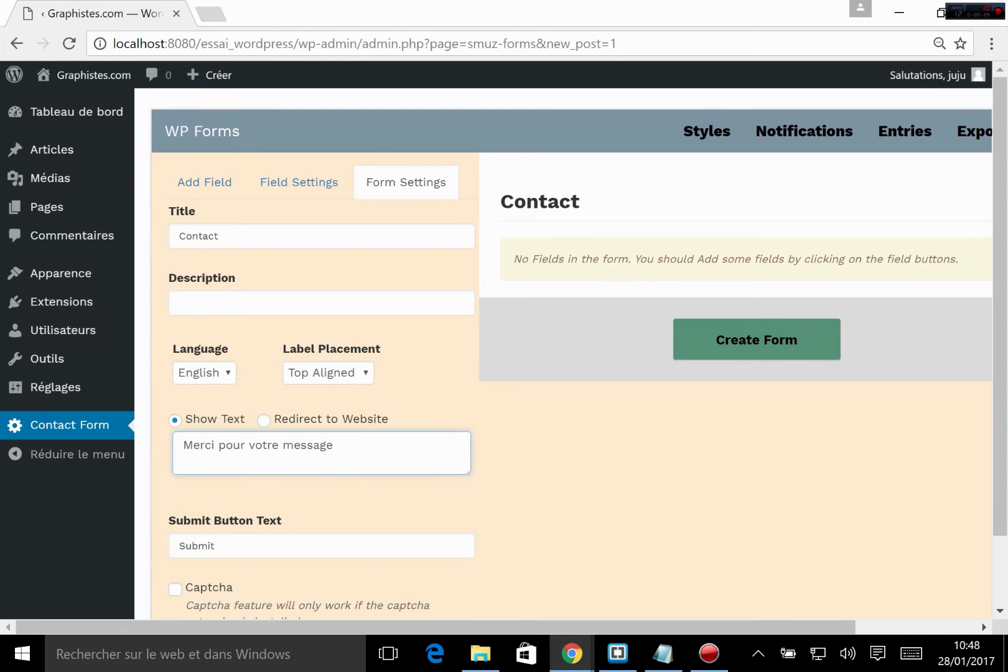
pyautogui.scroll(-2, 51, 467)
pyautogui.press('Tab')
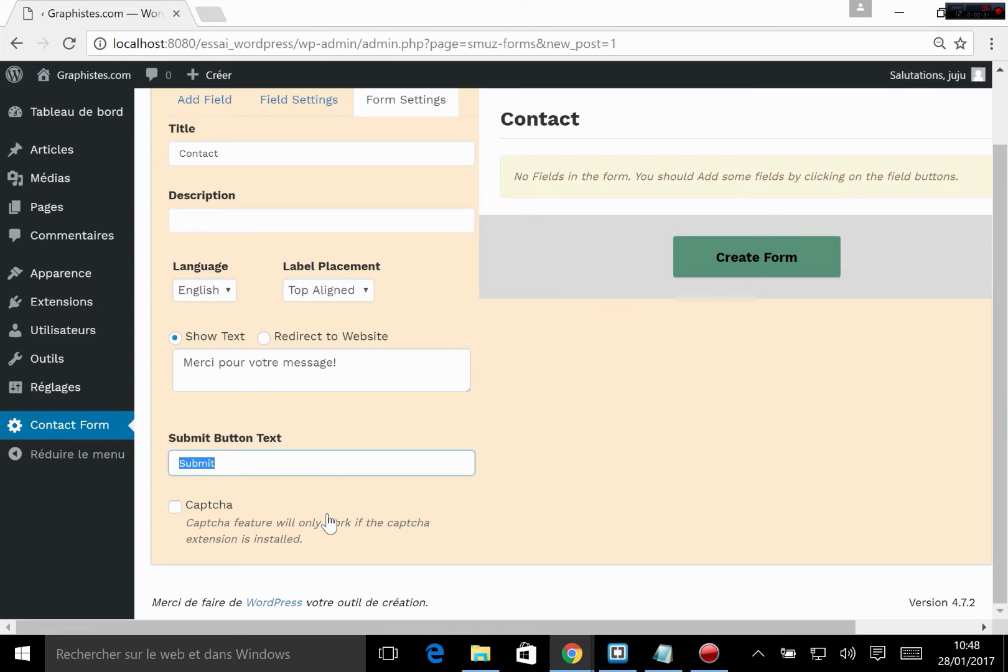
pyautogui.write('envoyer')
# Step: Try enabling the form's Captcha option, turn it off again, and review the form settings
pyautogui.click(176, 507)
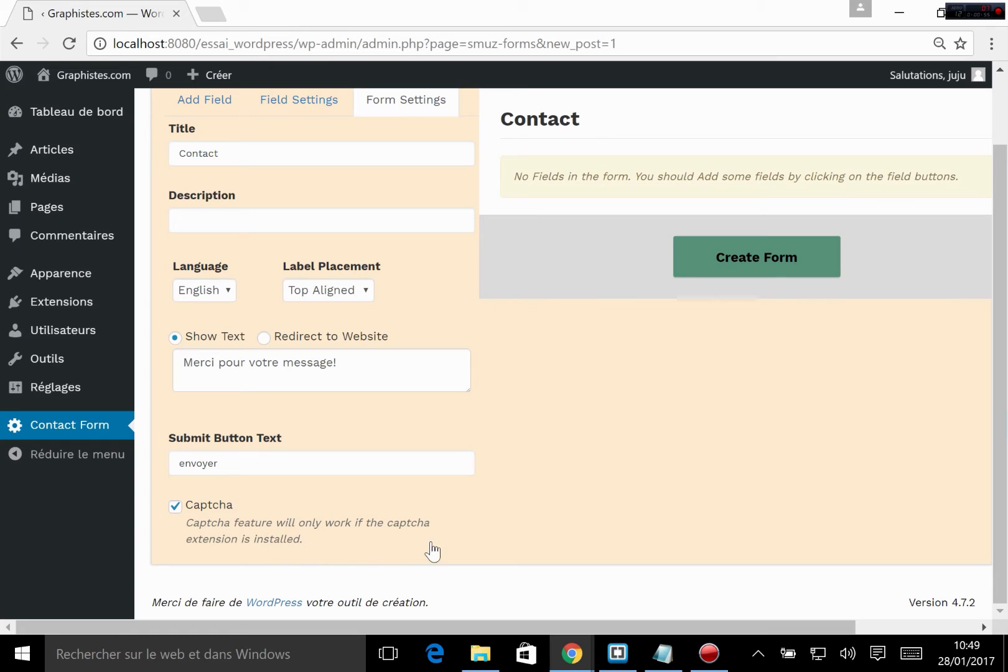
pyautogui.click(176, 507)
pyautogui.scroll(2, 361, 495)
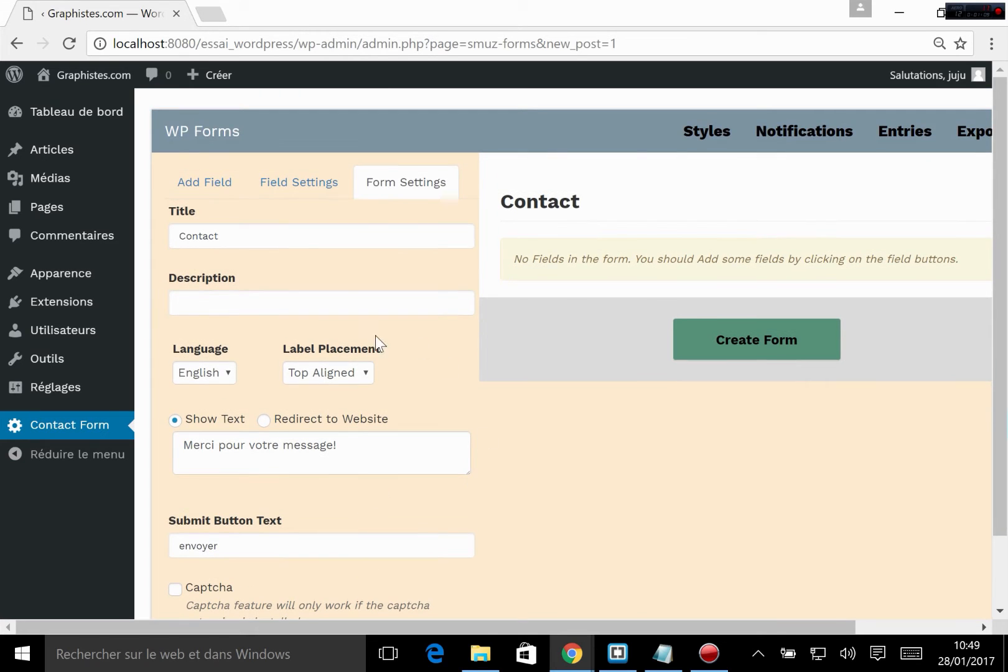
pyautogui.scroll(-2, 373, 280)
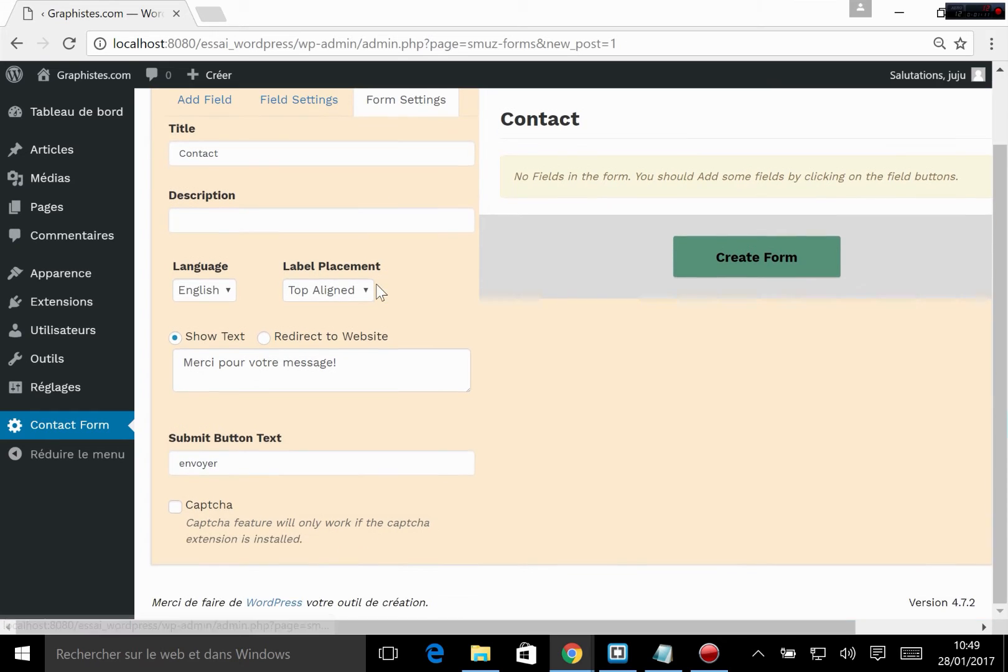
pyautogui.scroll(2, 346, 263)
# Step: Add a Single Line Text field to the Contact form
pyautogui.click(298, 187)
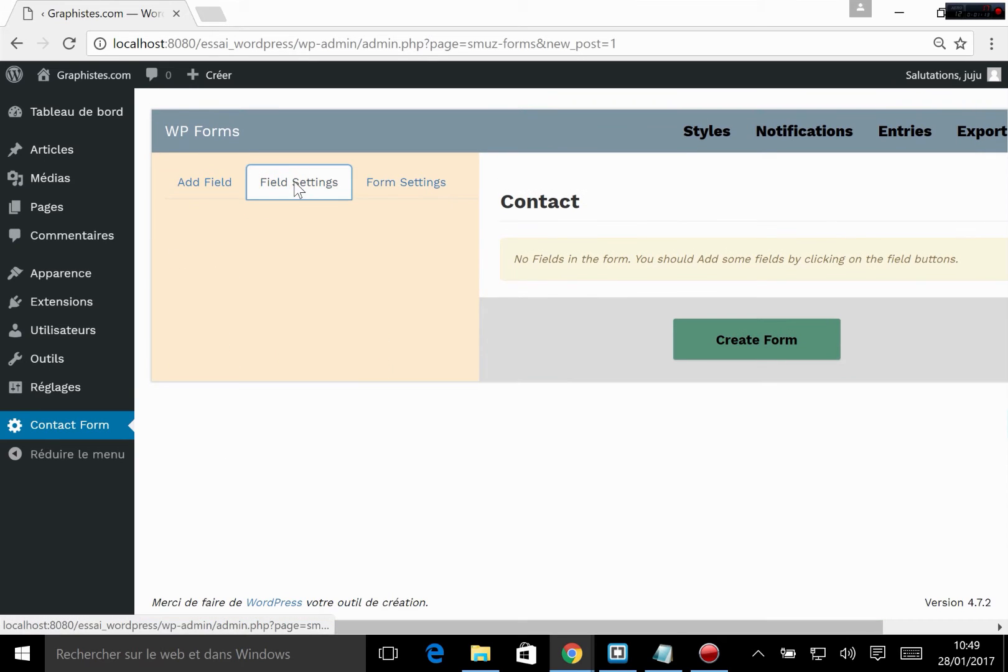
pyautogui.click(203, 186)
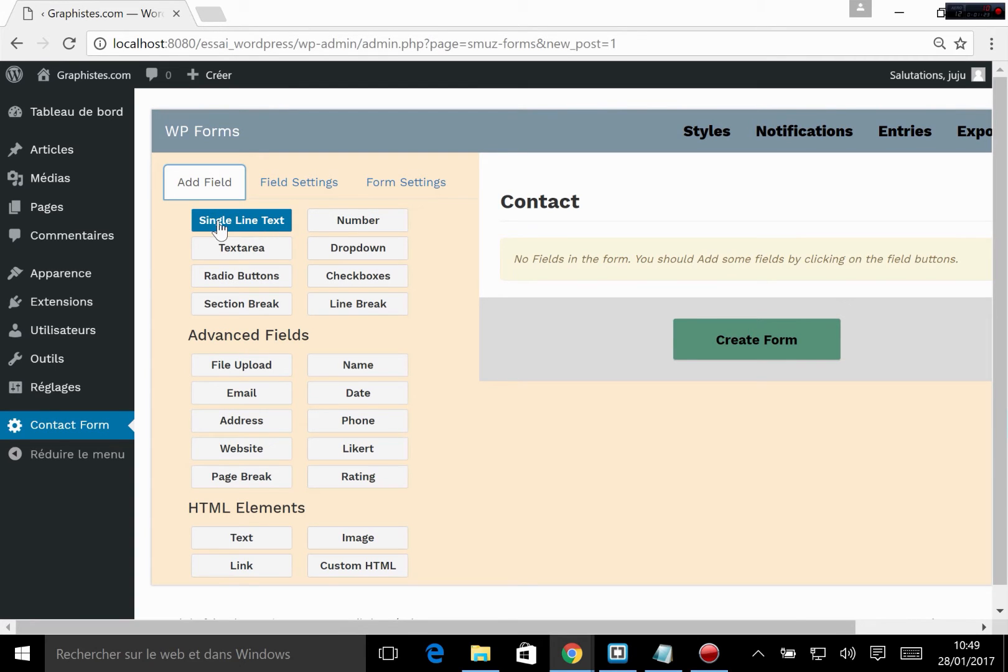
pyautogui.click(242, 227)
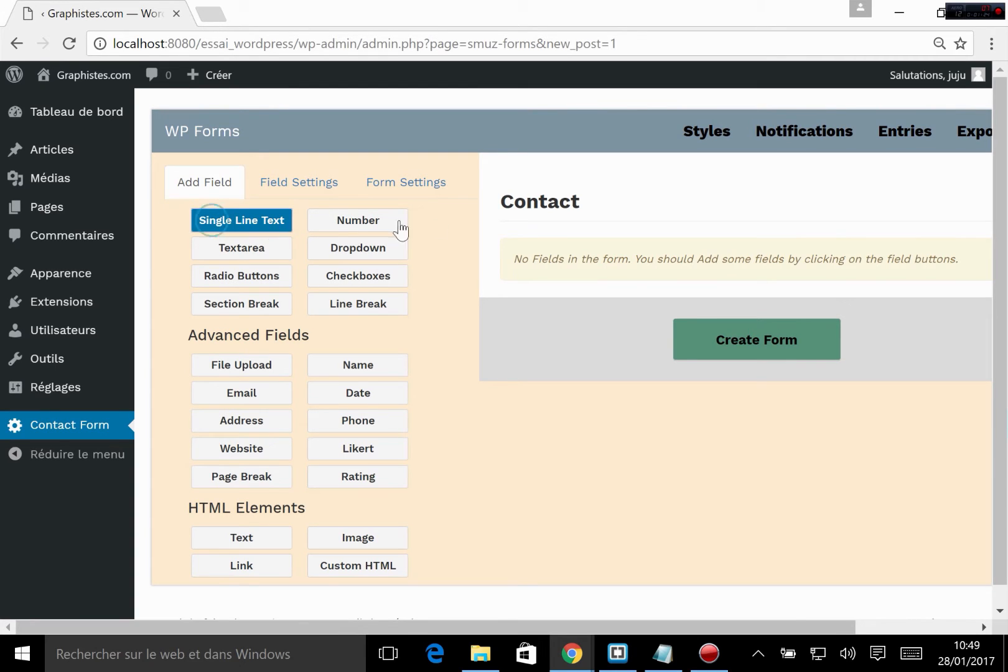
pyautogui.click(241, 222)
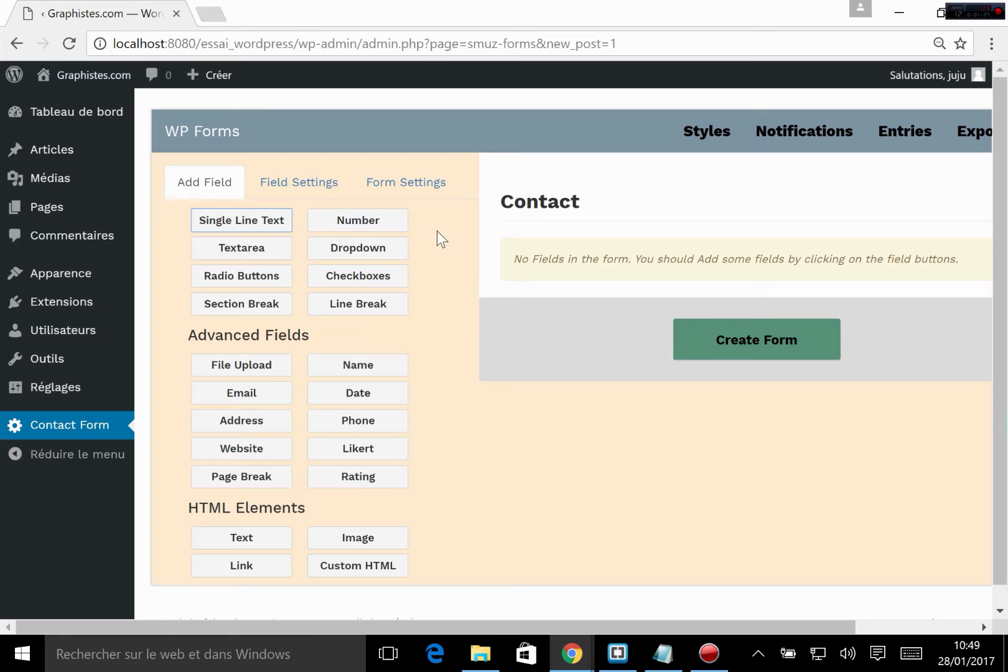
pyautogui.click(254, 227)
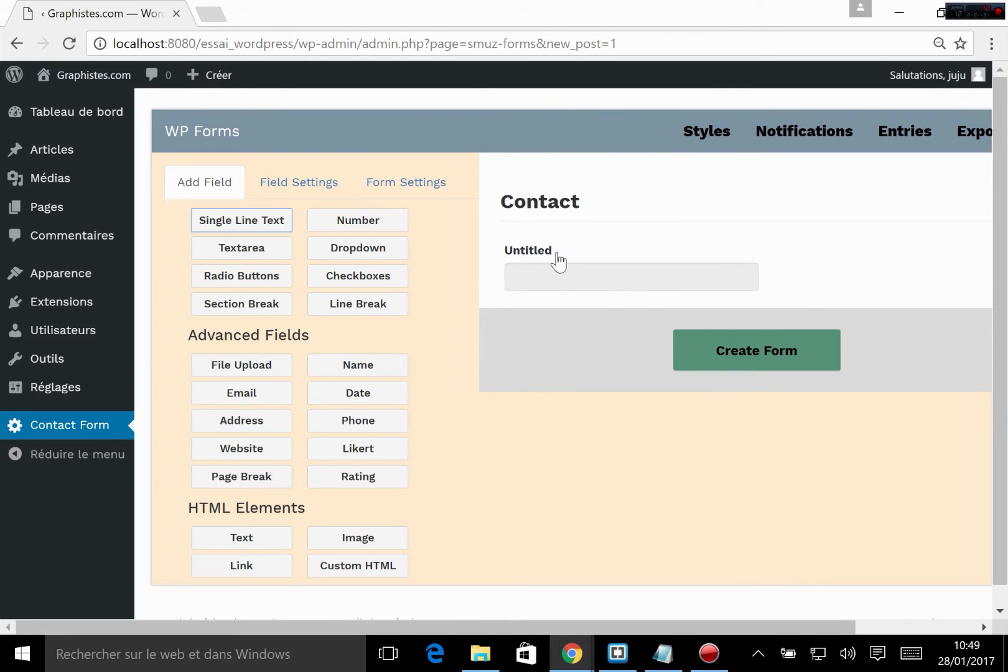
# Step: Label the new single-line text field "Nom" and give it the placeholder text "Votre nom"
pyautogui.click(564, 276)
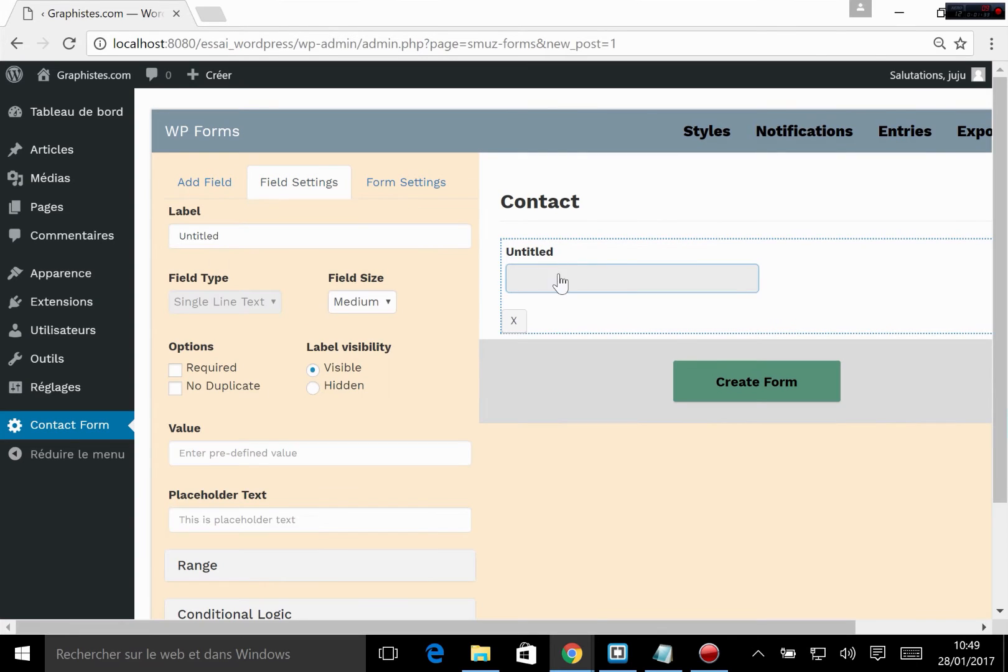
pyautogui.doubleClick(264, 230)
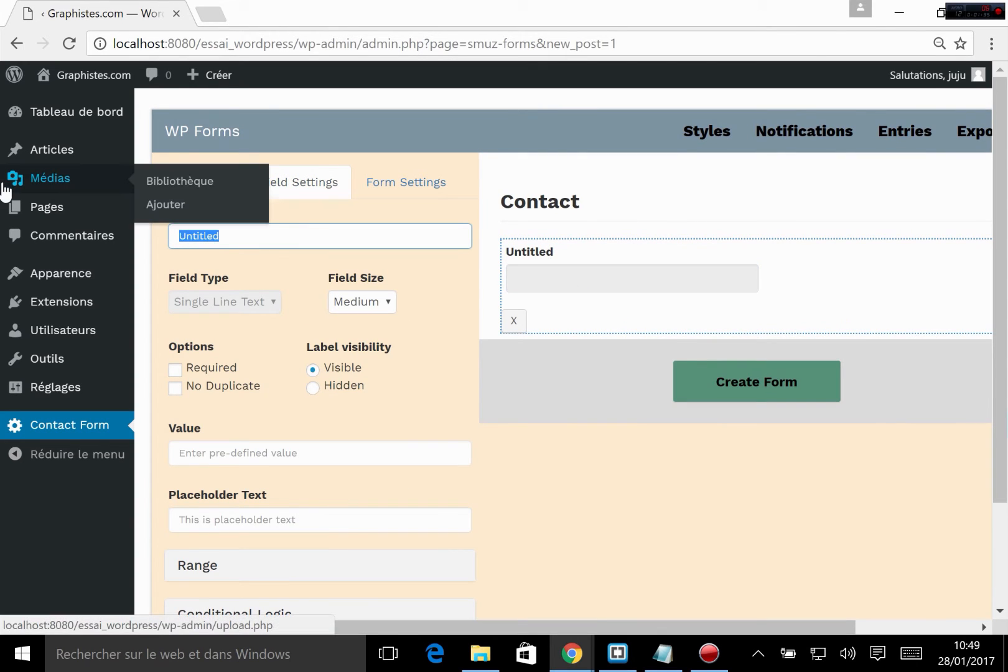
pyautogui.write('Nom')
pyautogui.click(225, 450)
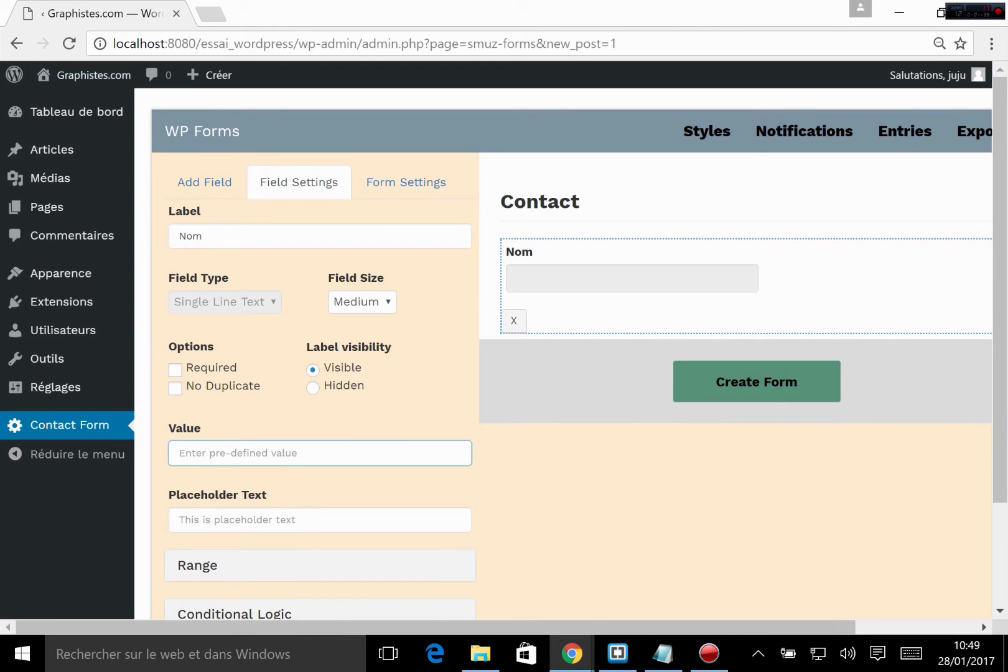
pyautogui.click(248, 514)
pyautogui.write('Votre nom')
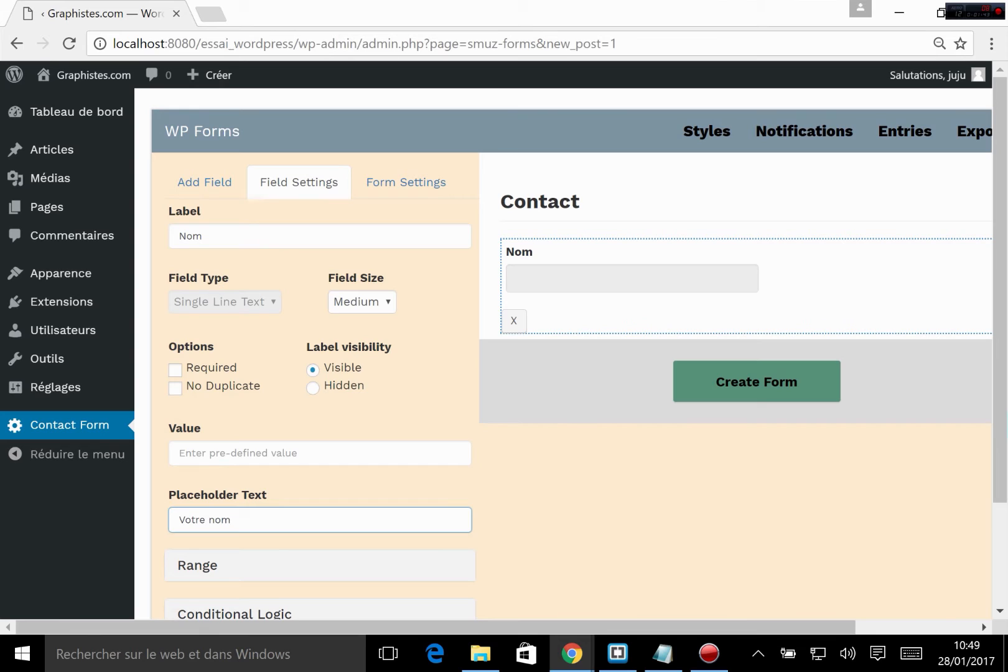
pyautogui.click(216, 233)
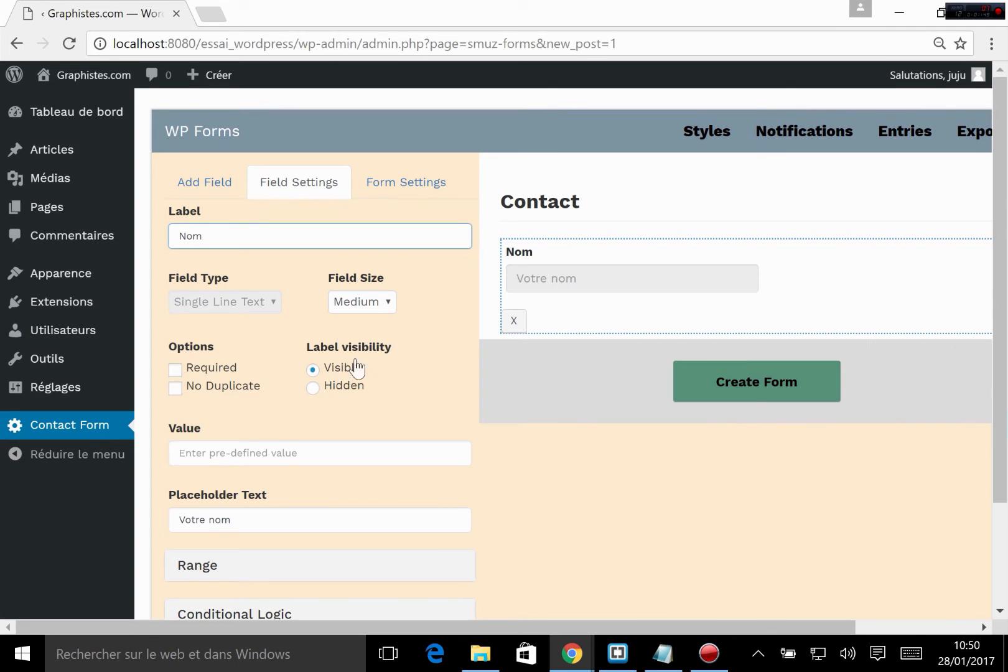
# Step: Try the Small and Large sizes on the Nom field and set it back to Medium
pyautogui.click(375, 305)
pyautogui.click(351, 320)
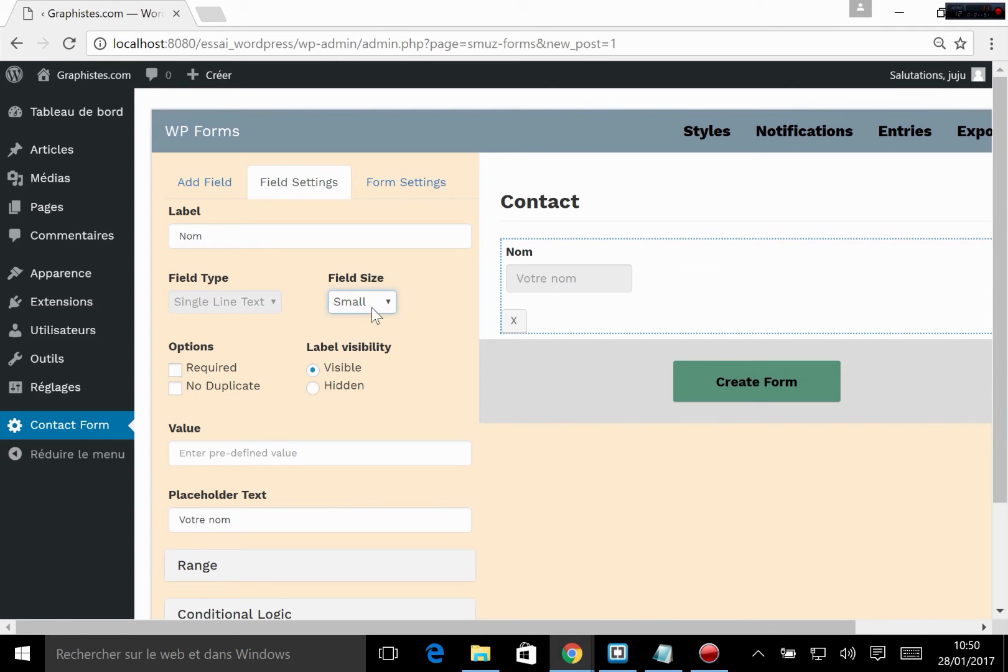
pyautogui.click(375, 308)
pyautogui.click(361, 348)
pyautogui.click(383, 306)
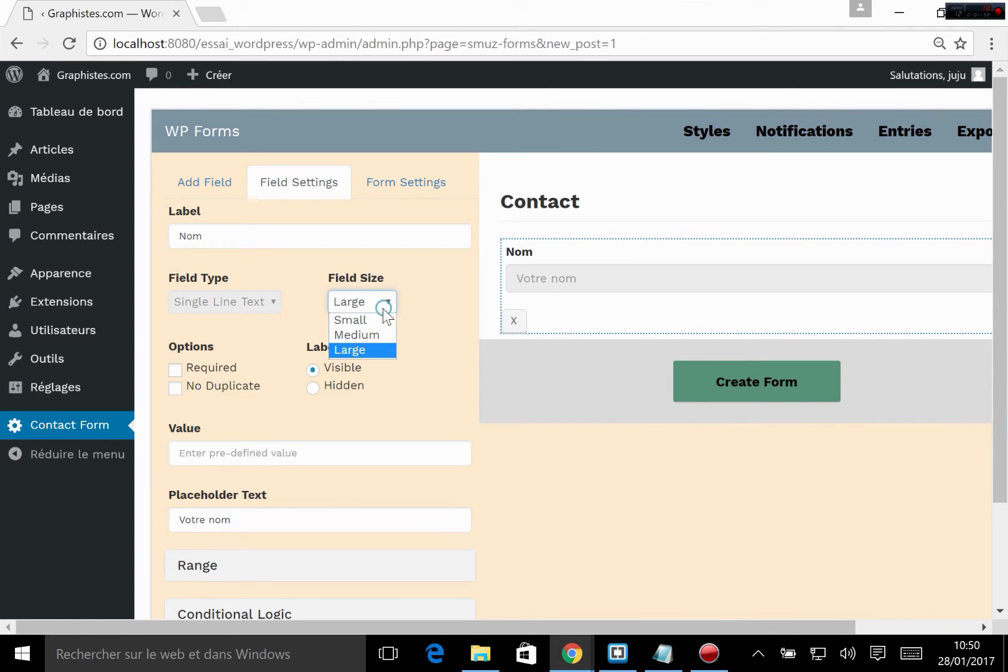
pyautogui.click(367, 336)
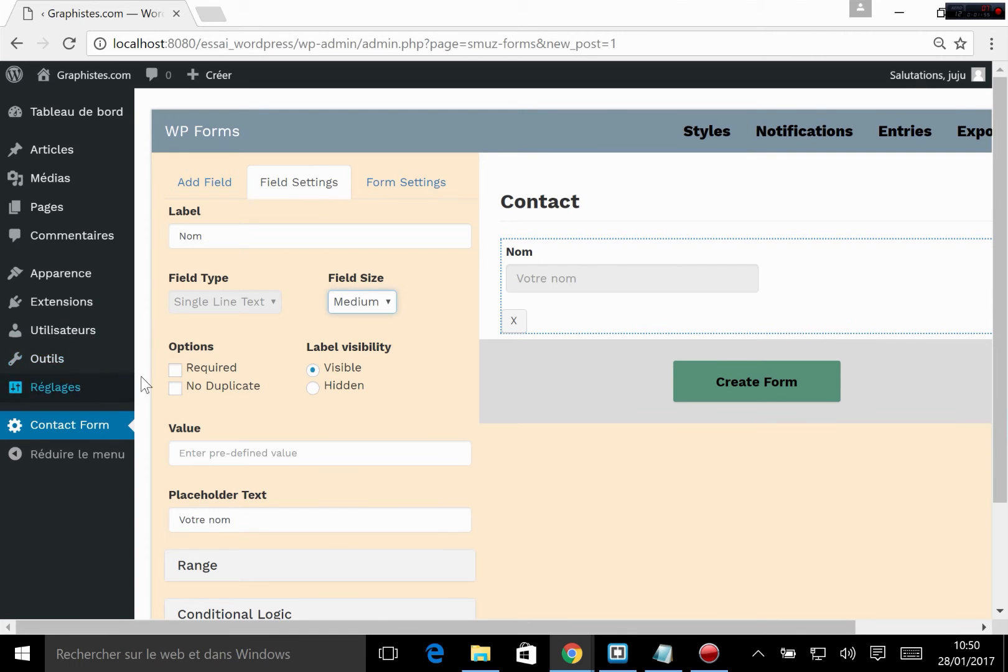
# Step: Make the Nom field of the Contact form required
pyautogui.click(175, 369)
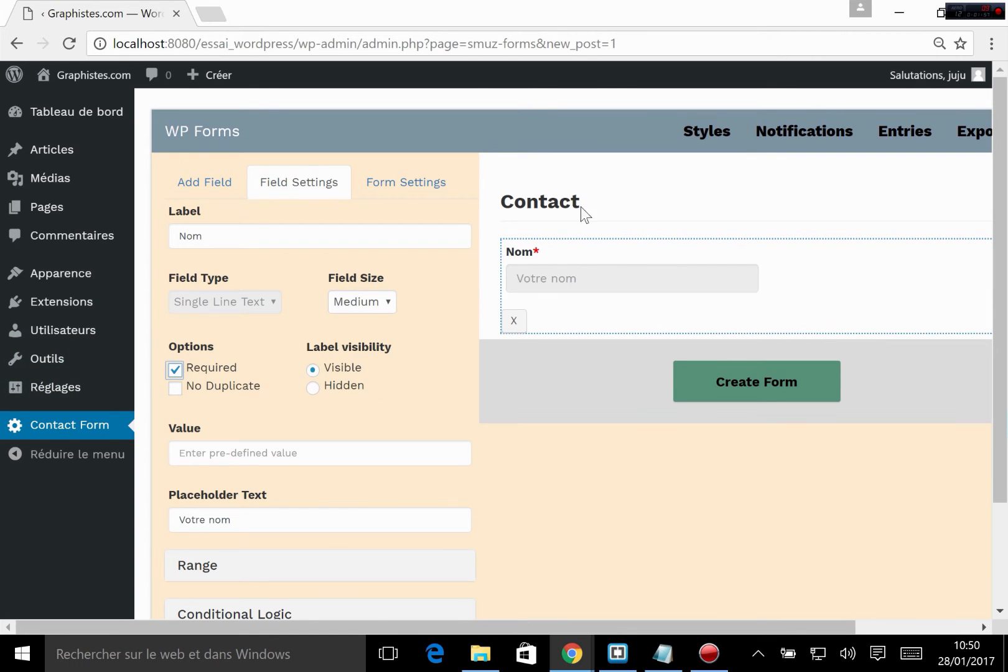
pyautogui.scroll(-3, 415, 391)
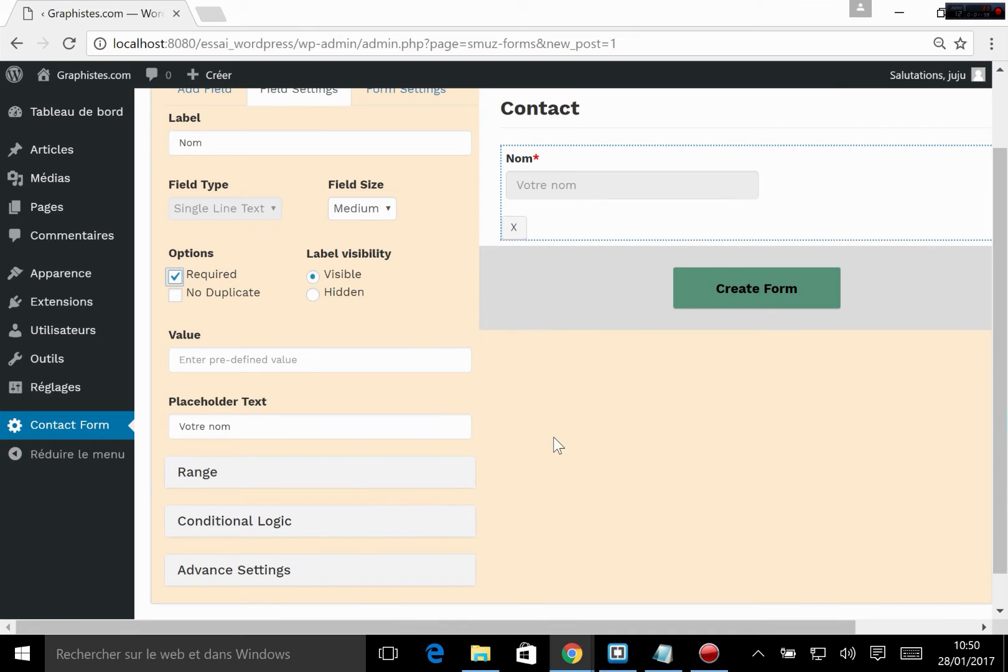
pyautogui.scroll(3, 697, 290)
# Step: Add an Email field below the Nom field and make it required
pyautogui.click(174, 188)
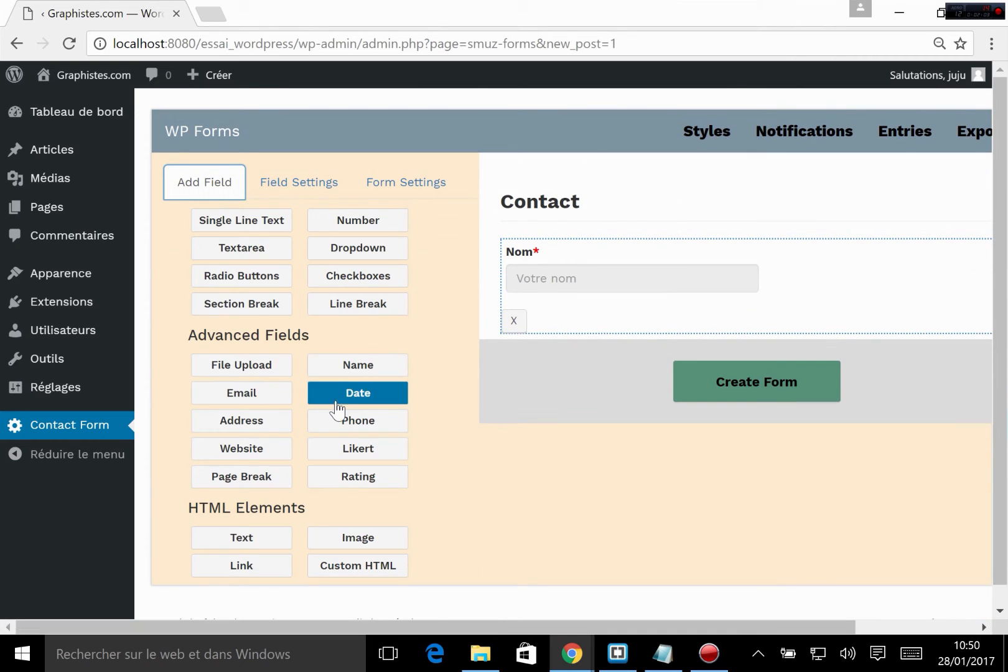
pyautogui.click(232, 395)
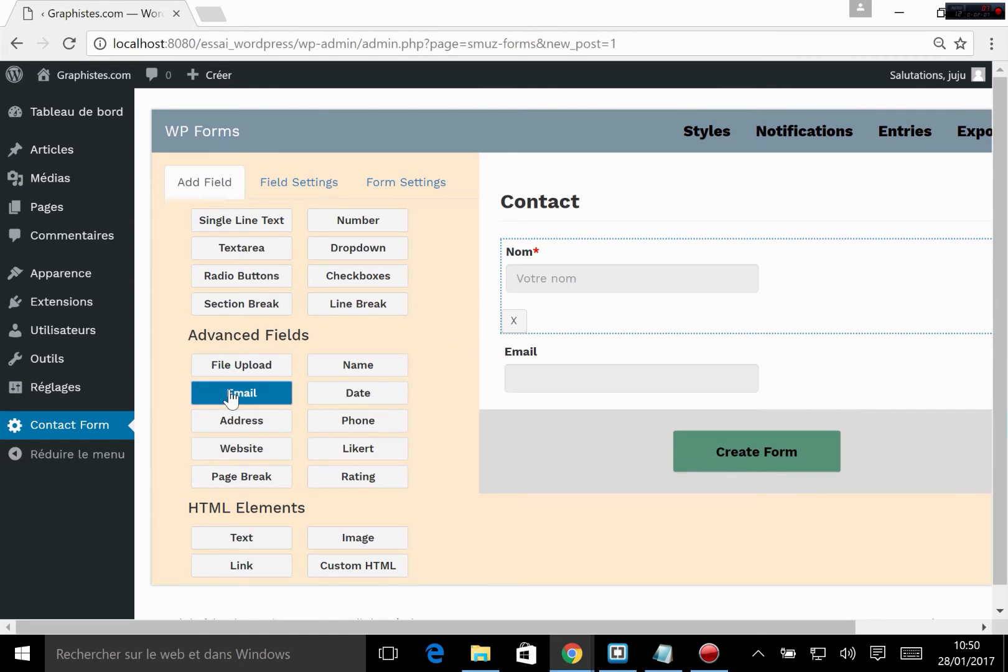
pyautogui.click(568, 376)
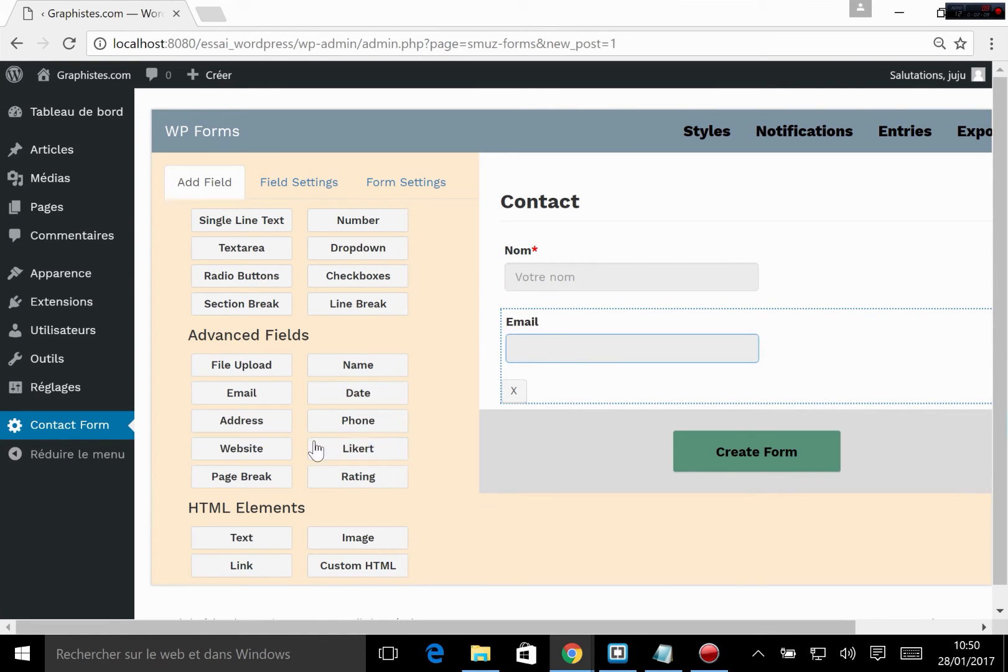
pyautogui.click(319, 185)
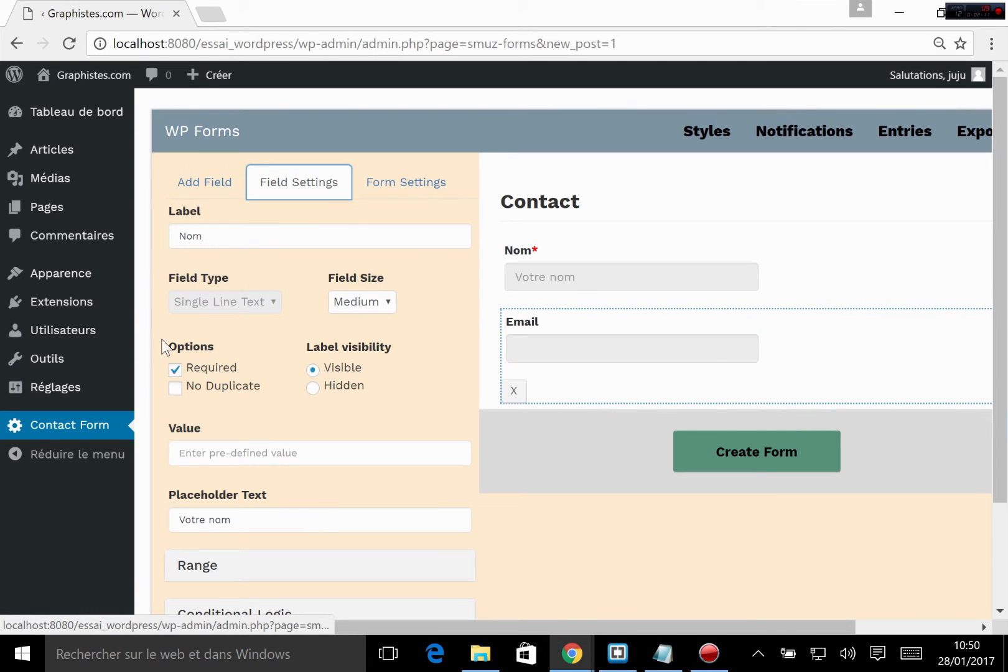
pyautogui.click(190, 368)
pyautogui.click(179, 368)
pyautogui.click(672, 350)
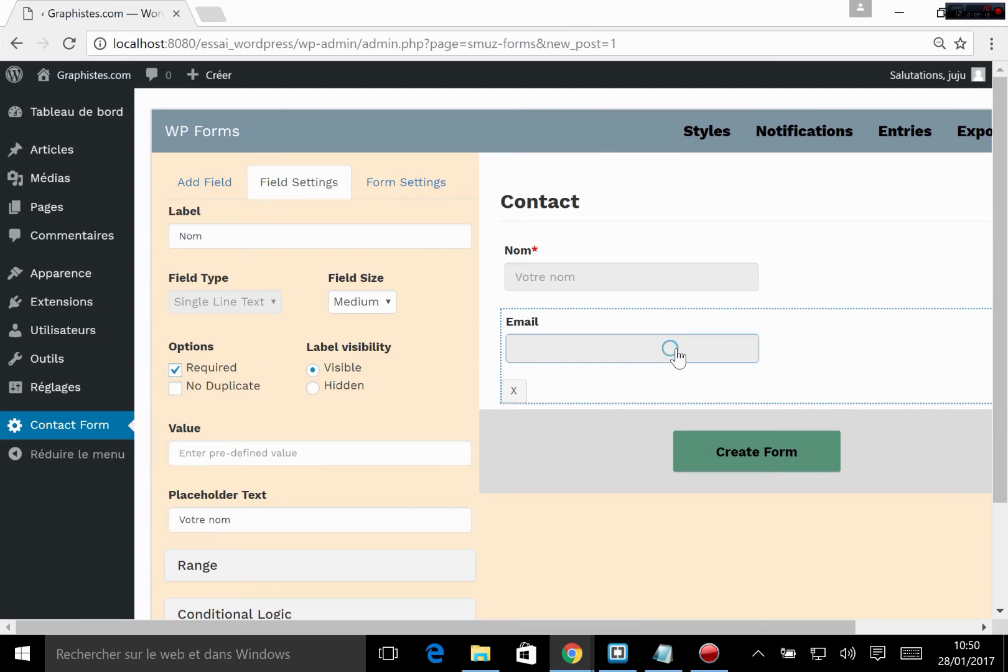
pyautogui.click(176, 369)
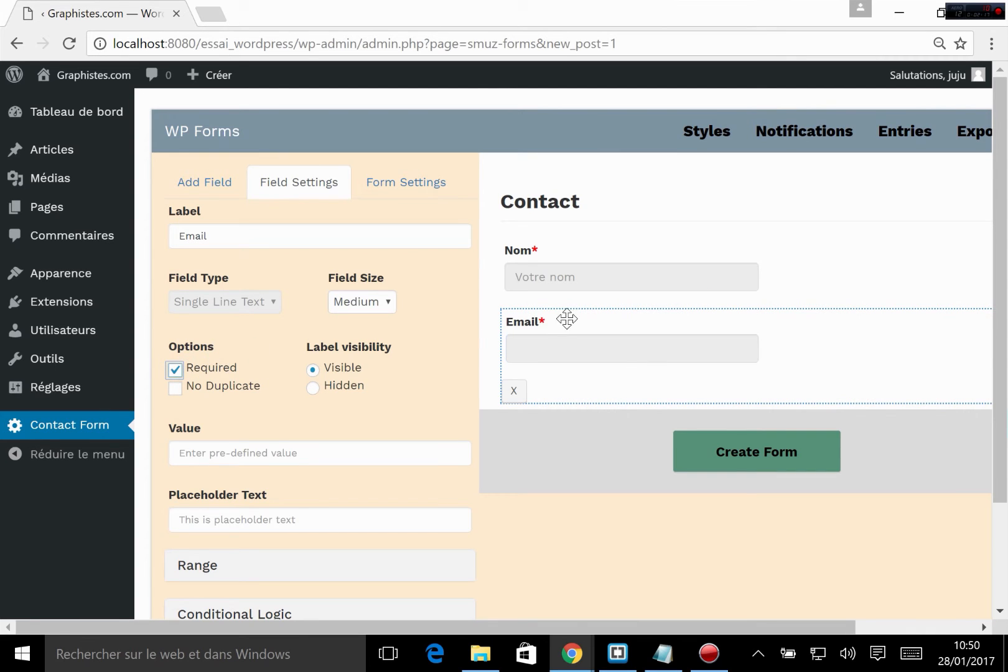
# Step: Add another Single Line Text field below Email, label it "Objet" and make it required
pyautogui.click(193, 187)
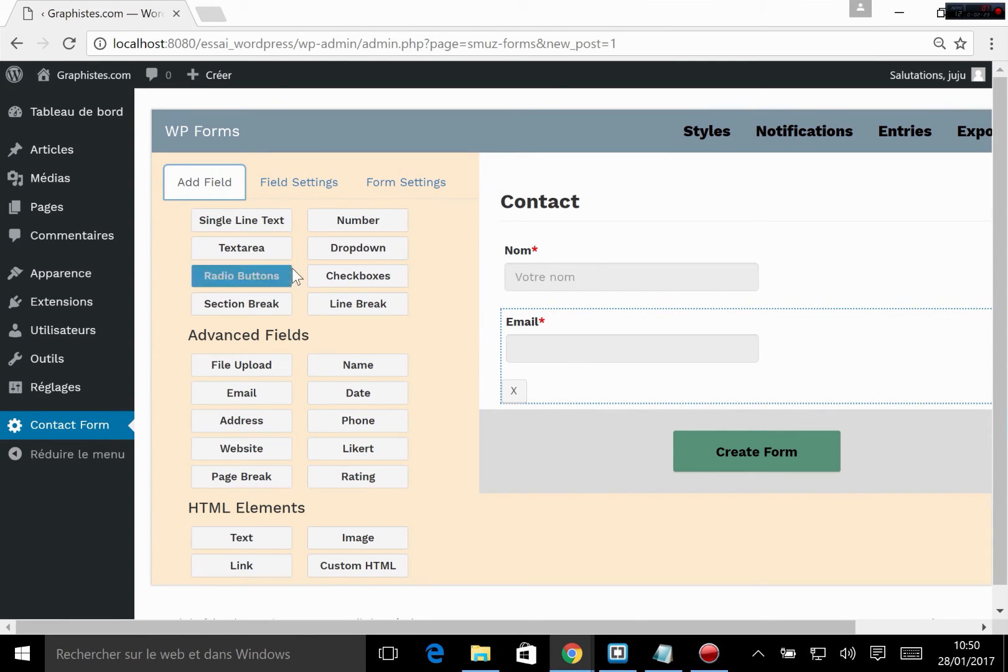
pyautogui.click(239, 223)
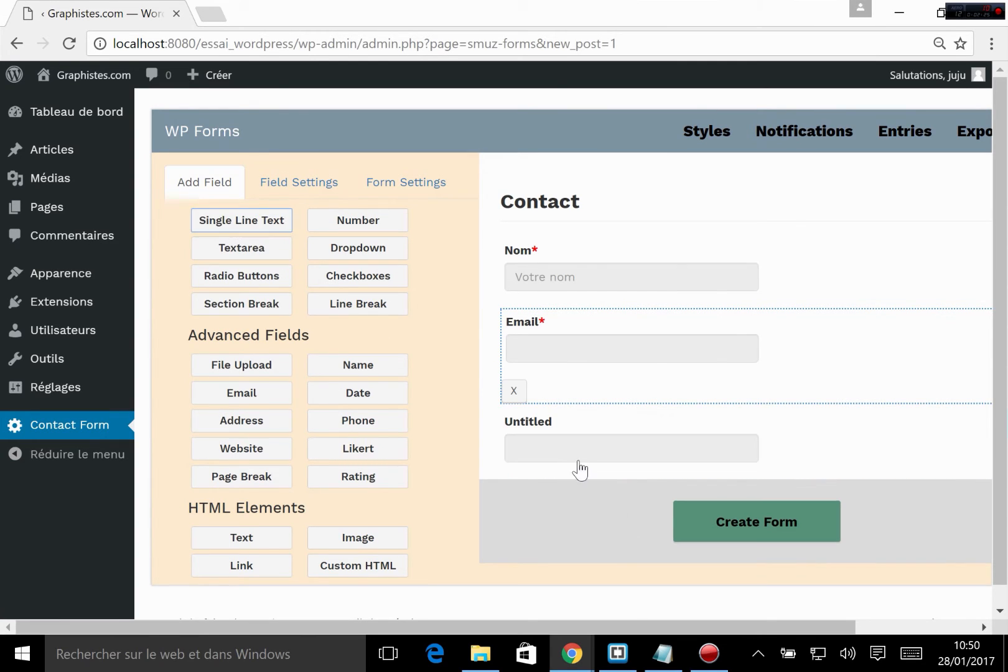
pyautogui.click(569, 436)
pyautogui.click(540, 423)
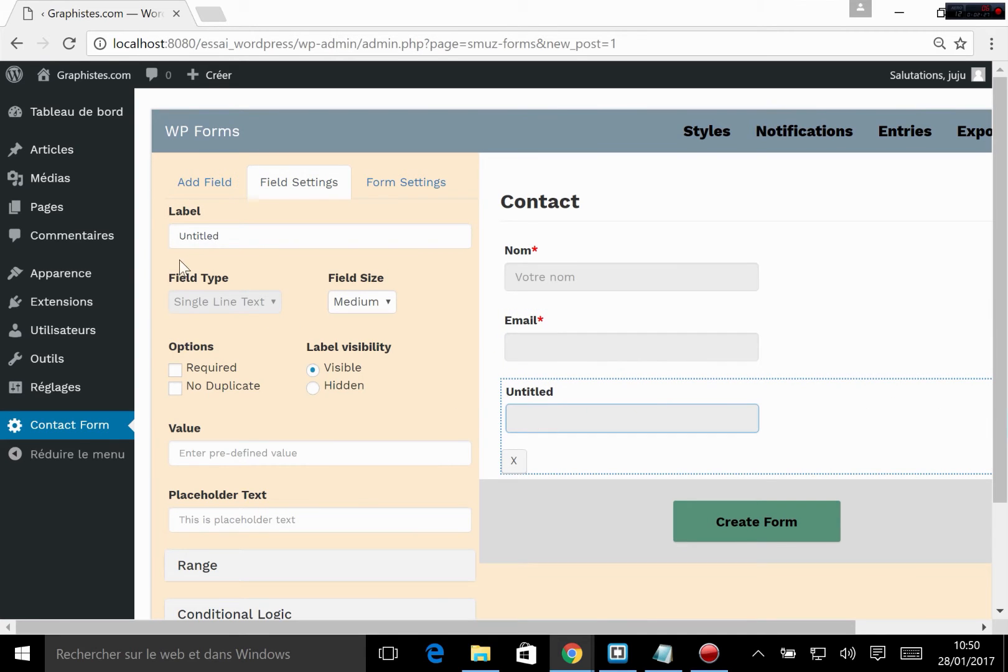
pyautogui.doubleClick(199, 236)
pyautogui.write('Objet')
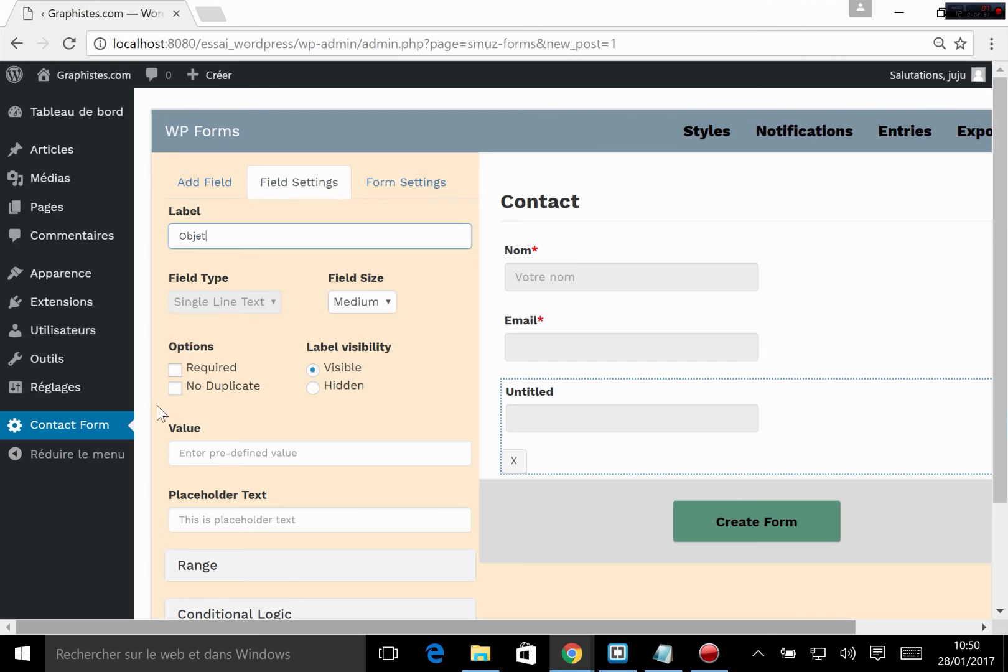
pyautogui.click(174, 370)
pyautogui.scroll(-2, 610, 371)
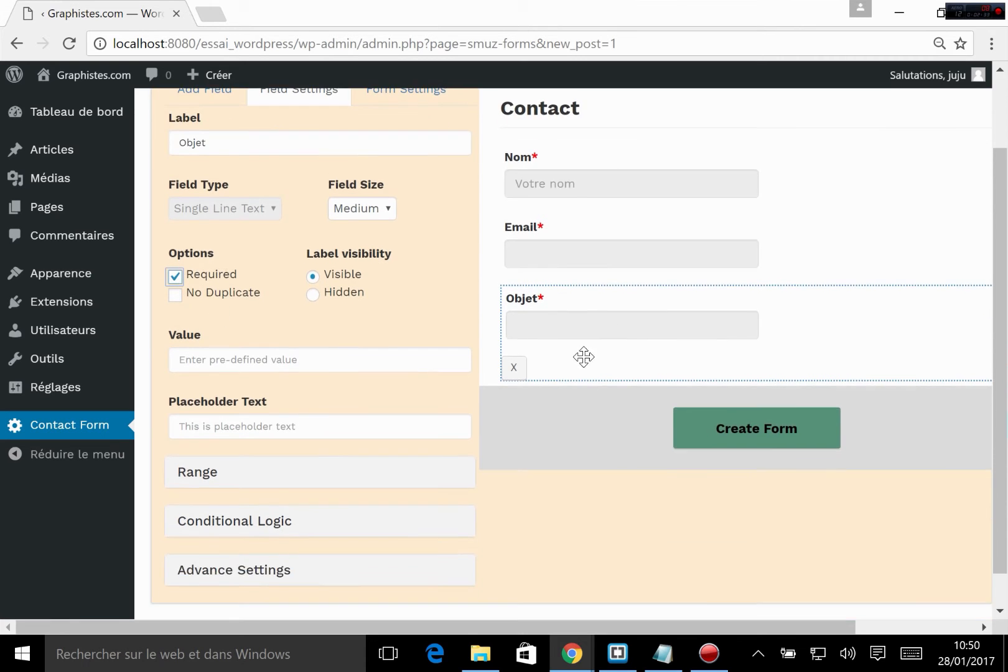
pyautogui.scroll(2, 290, 203)
# Step: Try adding an HTML Text element below the Objet field and remove it again
pyautogui.click(180, 183)
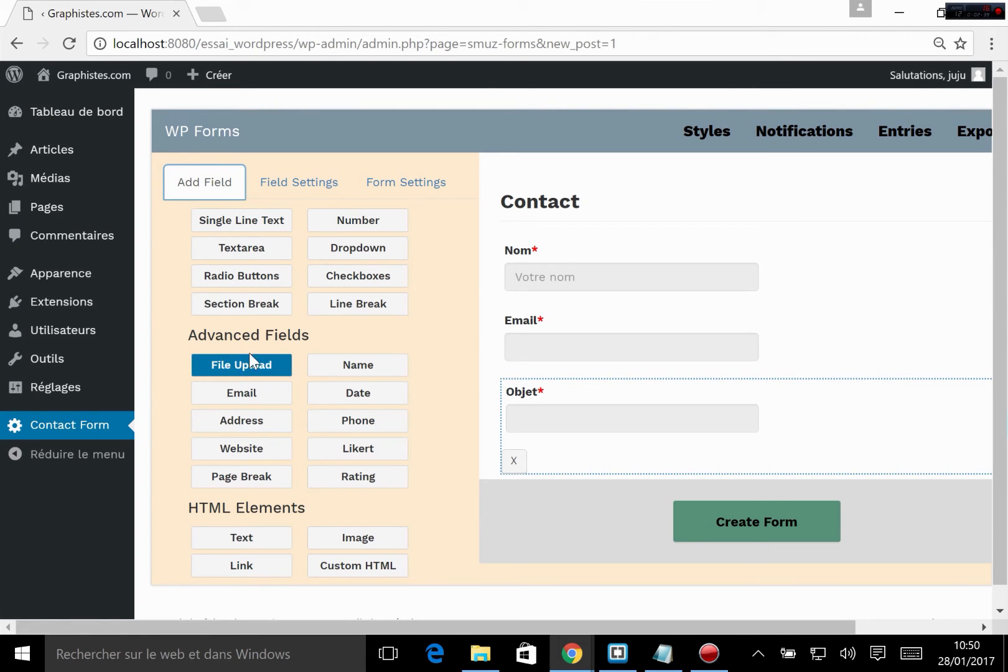
pyautogui.click(246, 542)
pyautogui.click(547, 490)
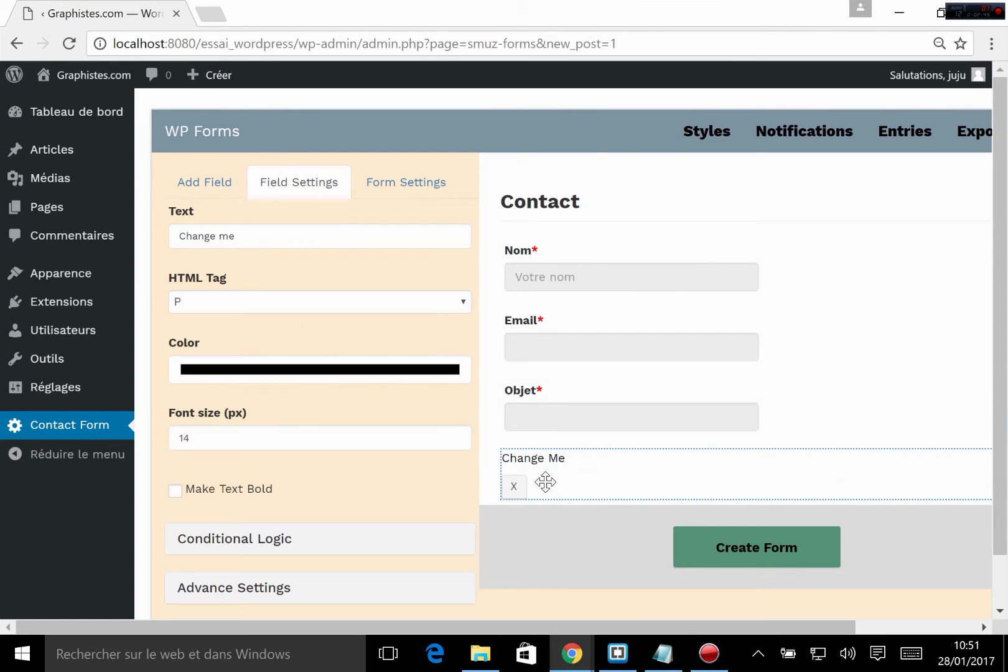
pyautogui.click(513, 487)
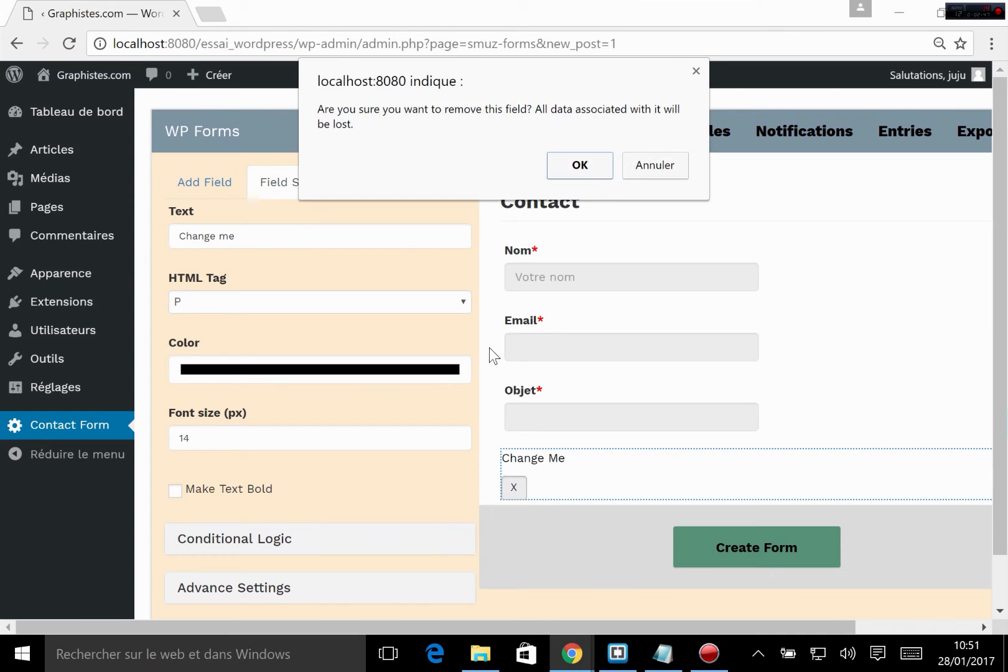
pyautogui.click(579, 166)
# Step: Add a Textarea field below Objet, label it "Message" and make it required
pyautogui.click(189, 188)
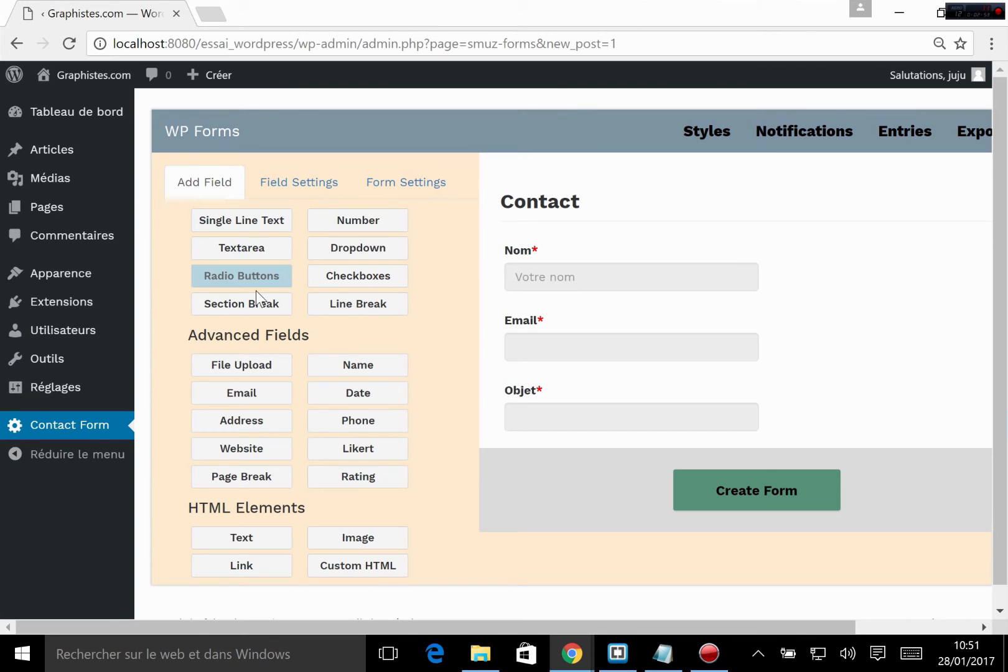
pyautogui.click(252, 251)
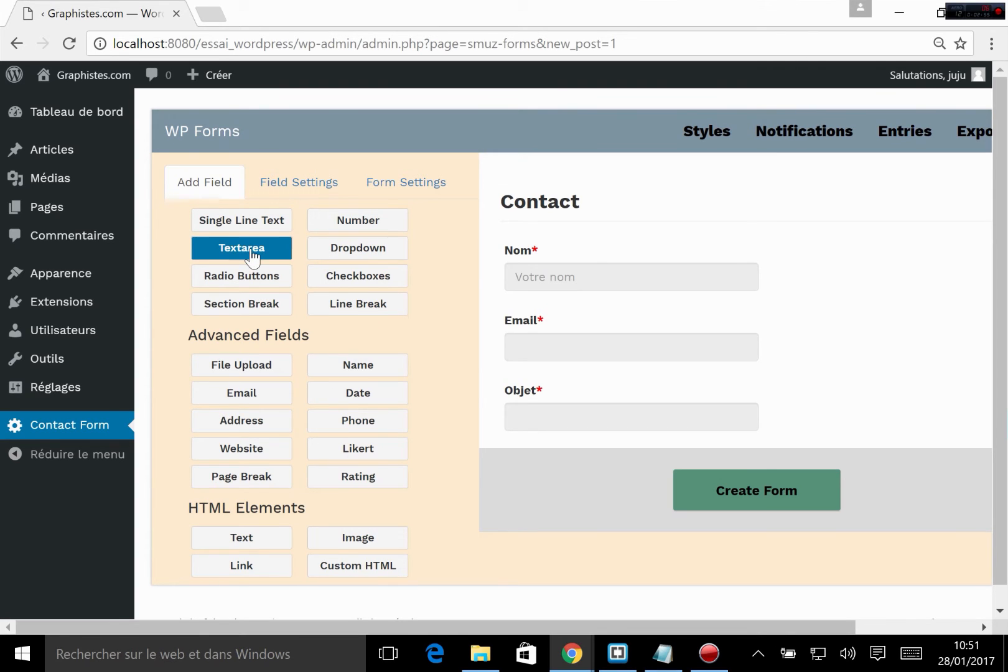
pyautogui.scroll(-3, 423, 389)
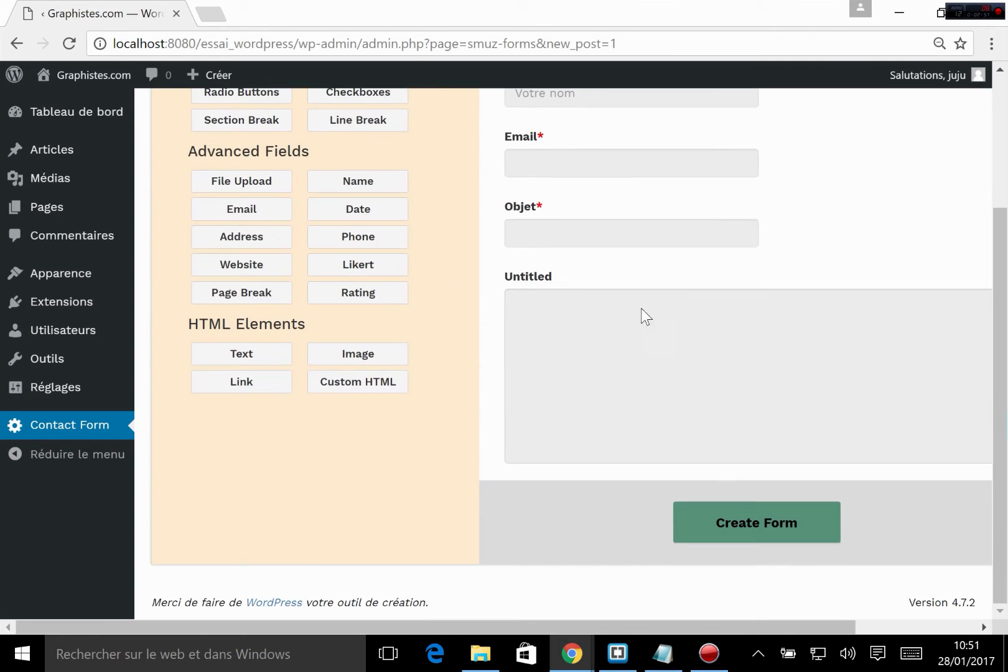
pyautogui.click(539, 294)
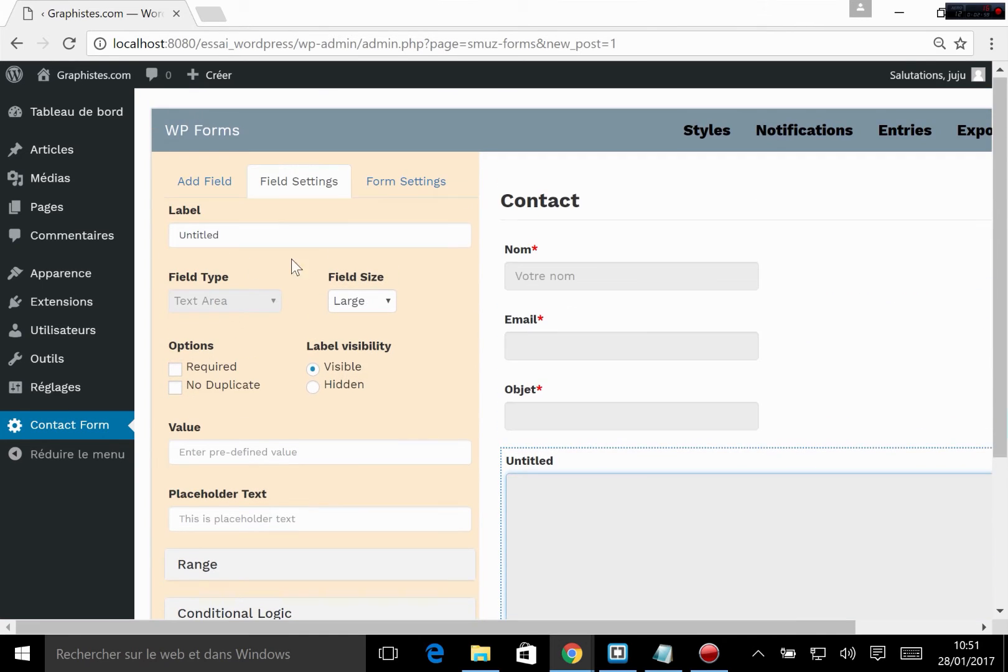
pyautogui.moveTo(221, 235); pyautogui.dragTo(176, 236)
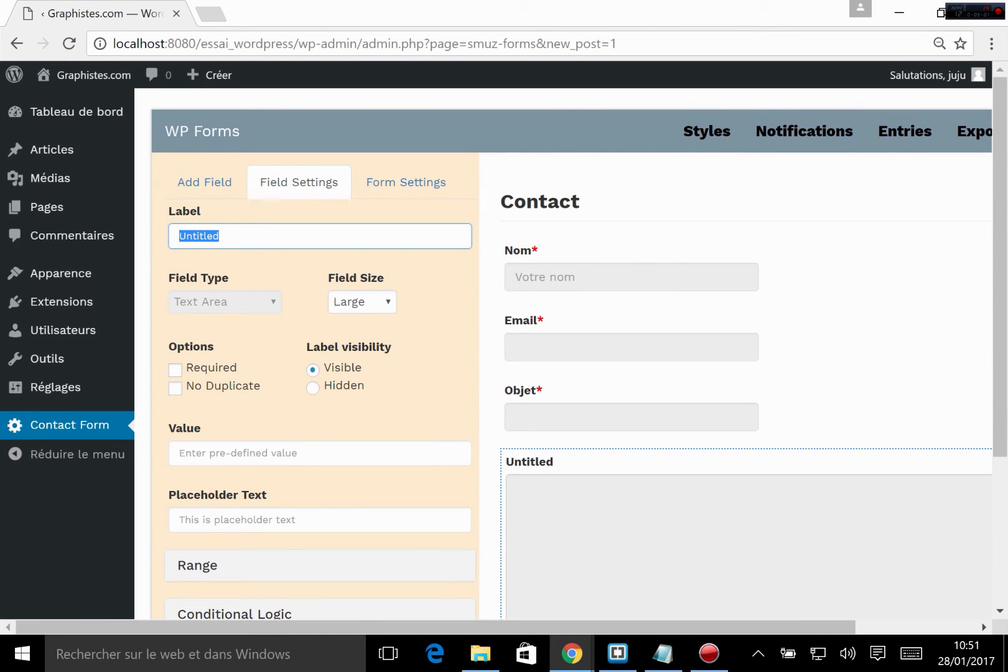
pyautogui.write('Message')
pyautogui.click(178, 372)
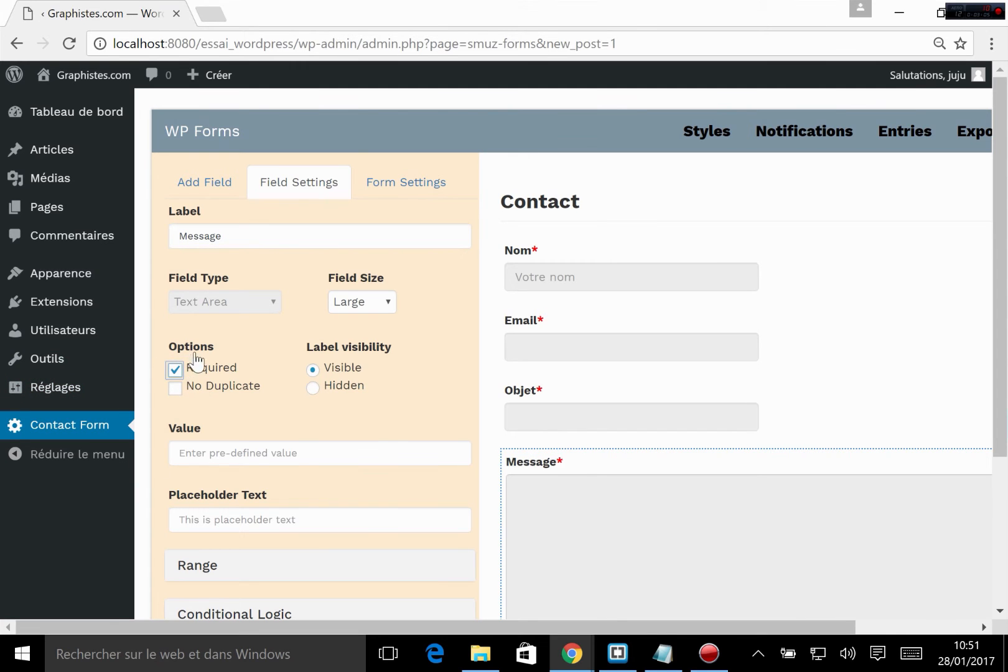
# Step: Check the form's fields and create the Contact form
pyautogui.scroll(-3, 386, 428)
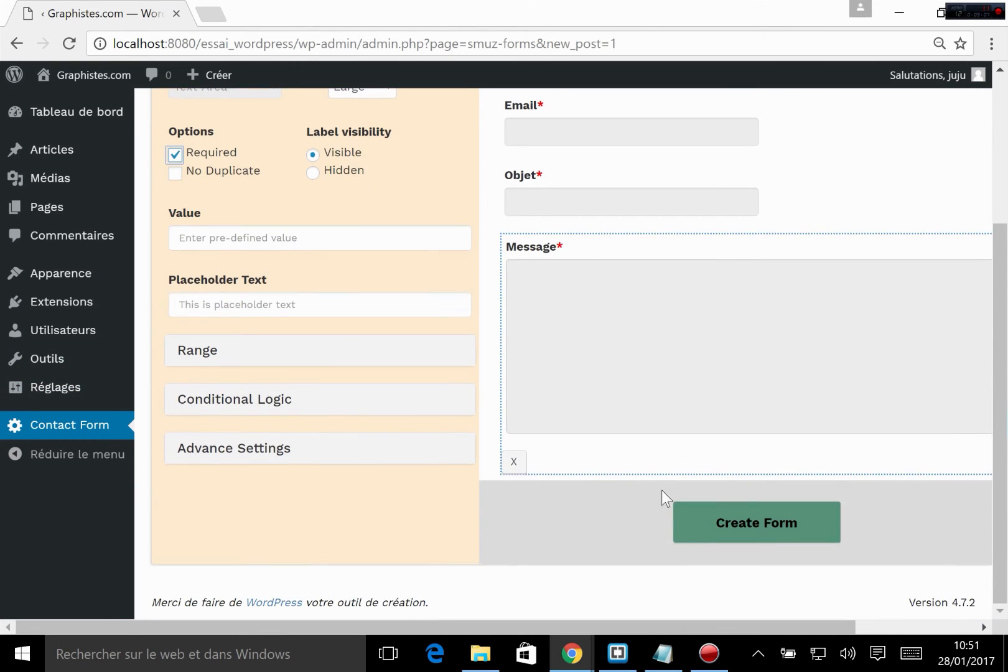
pyautogui.scroll(3, 660, 472)
pyautogui.scroll(-3, 665, 423)
pyautogui.click(748, 527)
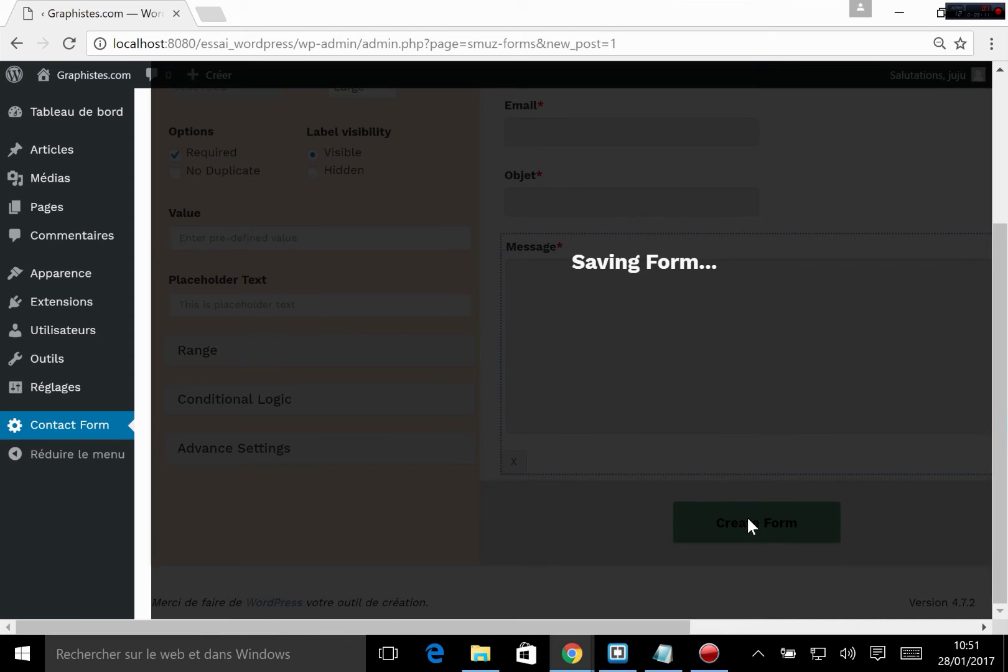
# Step: View the Contact form's notification settings and return to the form builder
pyautogui.scroll(3, 778, 443)
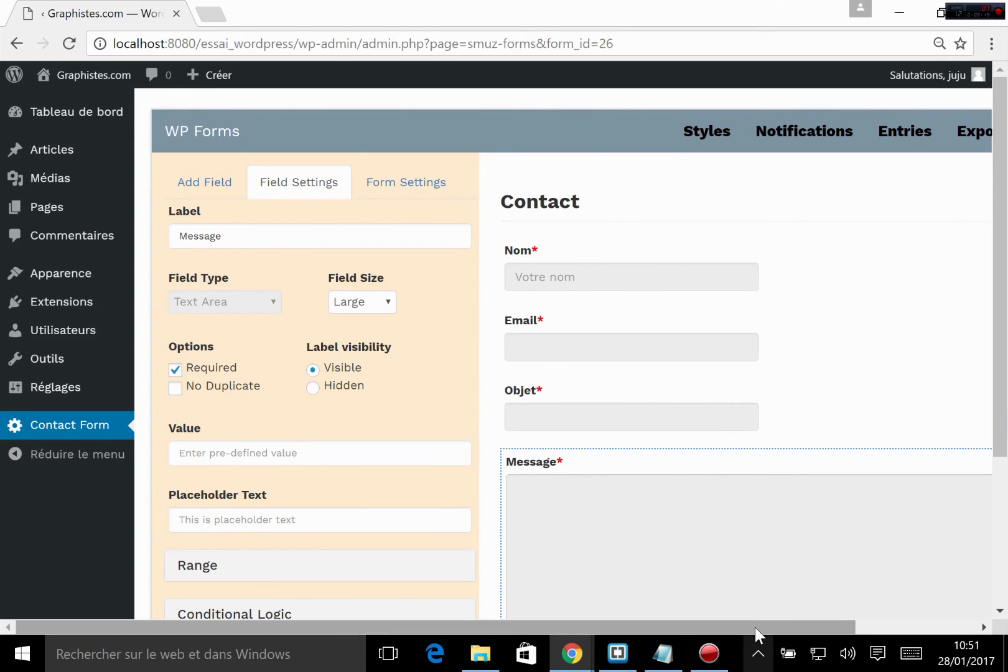
pyautogui.moveTo(757, 625); pyautogui.dragTo(877, 626)
pyautogui.click(659, 131)
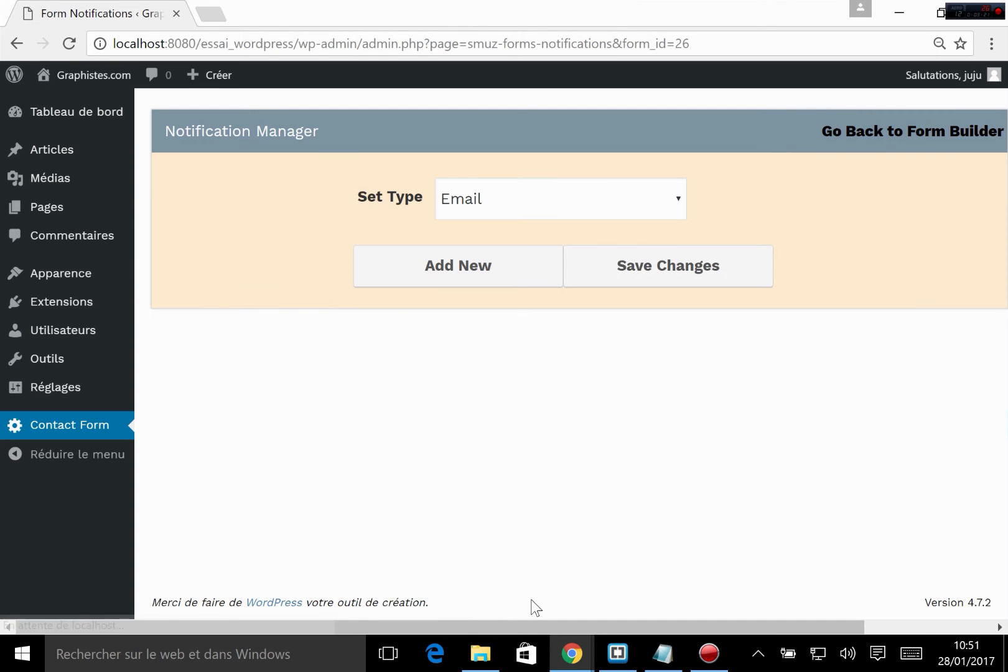
pyautogui.moveTo(517, 627); pyautogui.dragTo(673, 629)
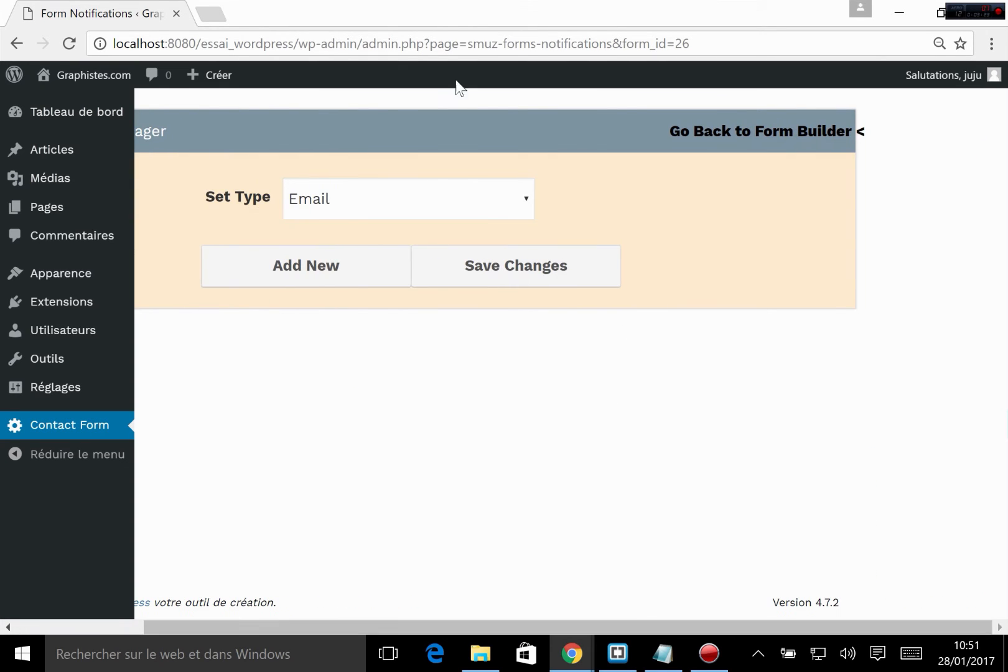
pyautogui.click(699, 148)
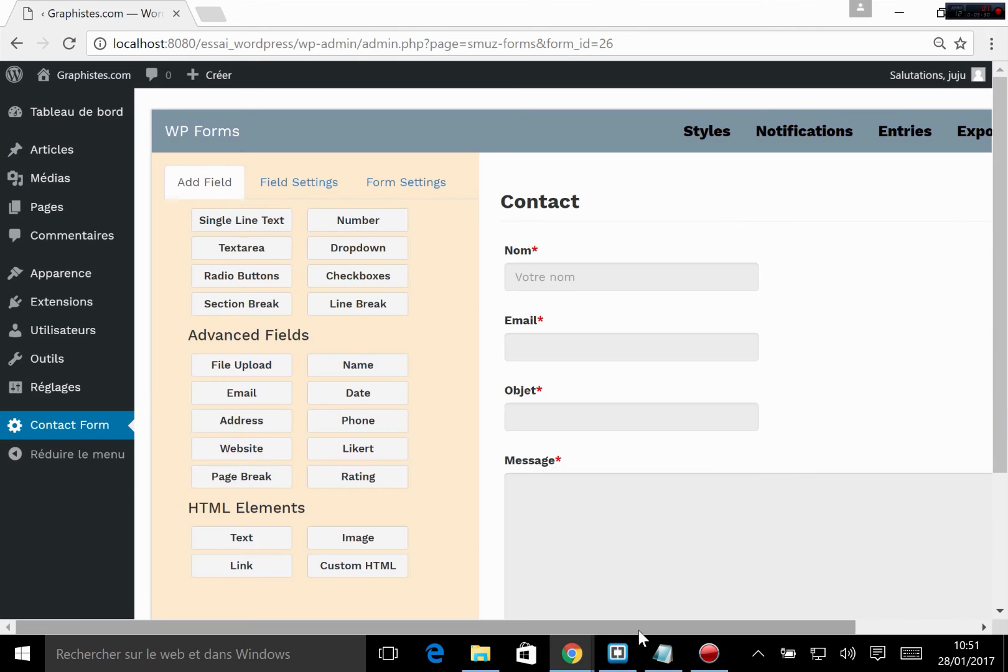
# Step: Look over the saved form, view its entries page and return to the form builder
pyautogui.moveTo(641, 630); pyautogui.dragTo(838, 619)
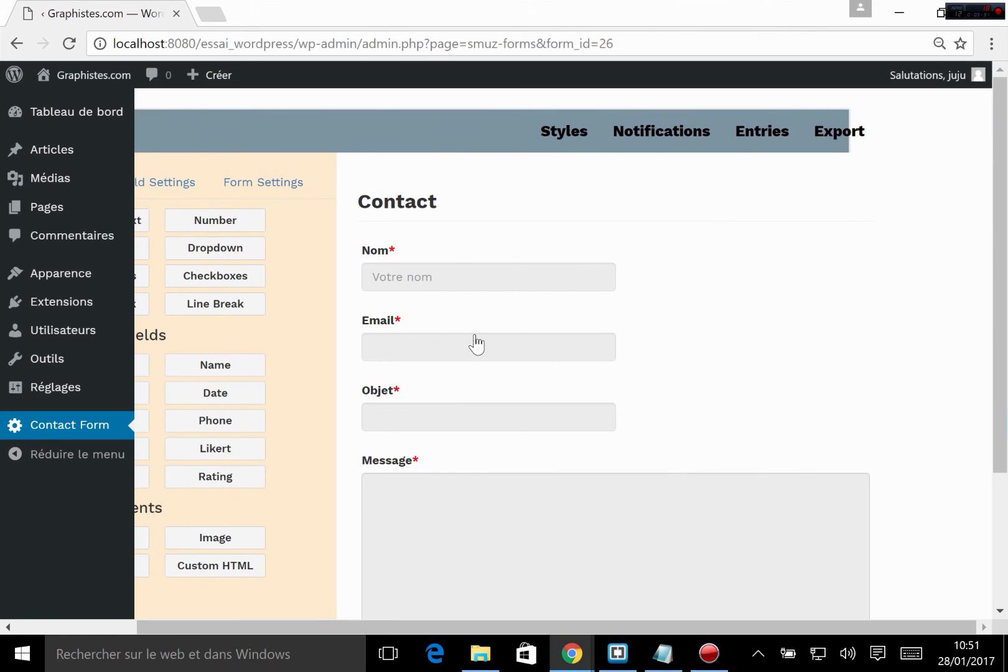
pyautogui.scroll(-3, 699, 272)
pyautogui.scroll(3, 632, 254)
pyautogui.click(759, 130)
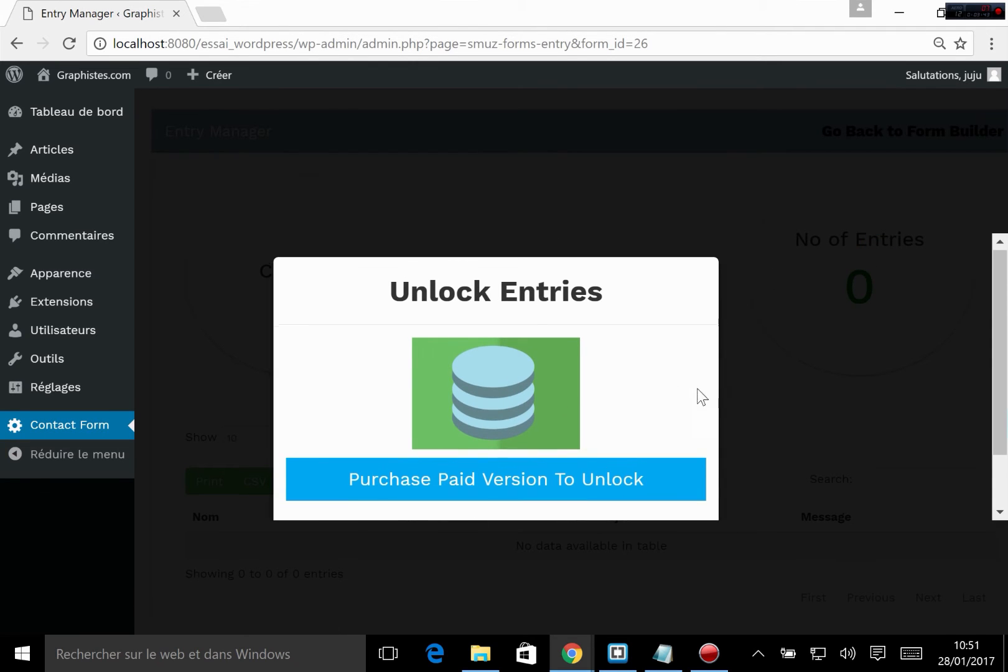
pyautogui.scroll(-1, 777, 435)
pyautogui.scroll(1, 771, 457)
pyautogui.scroll(-1, 665, 479)
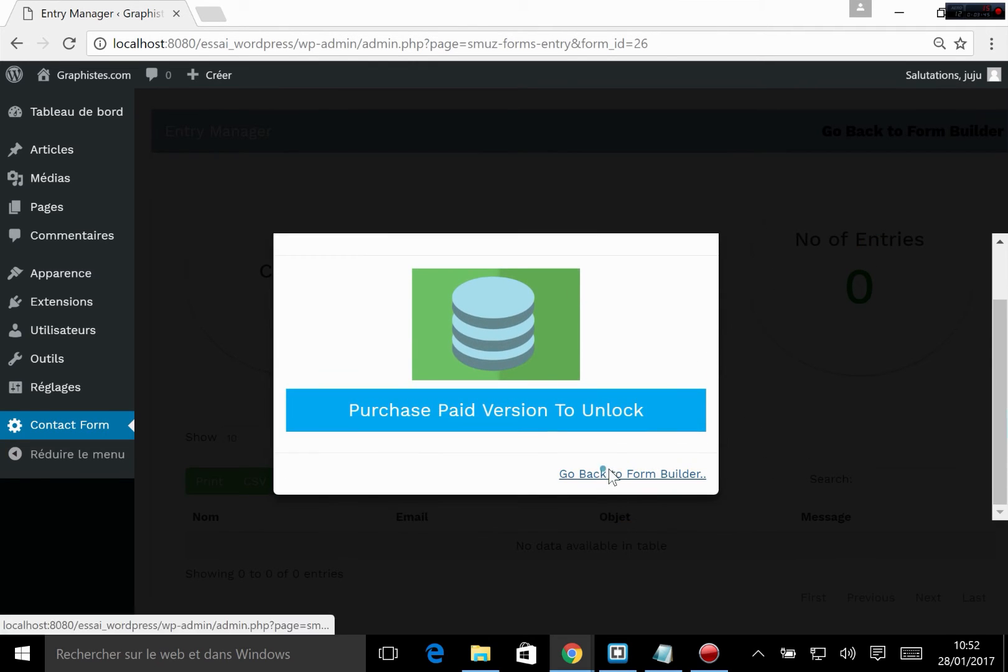
pyautogui.click(607, 473)
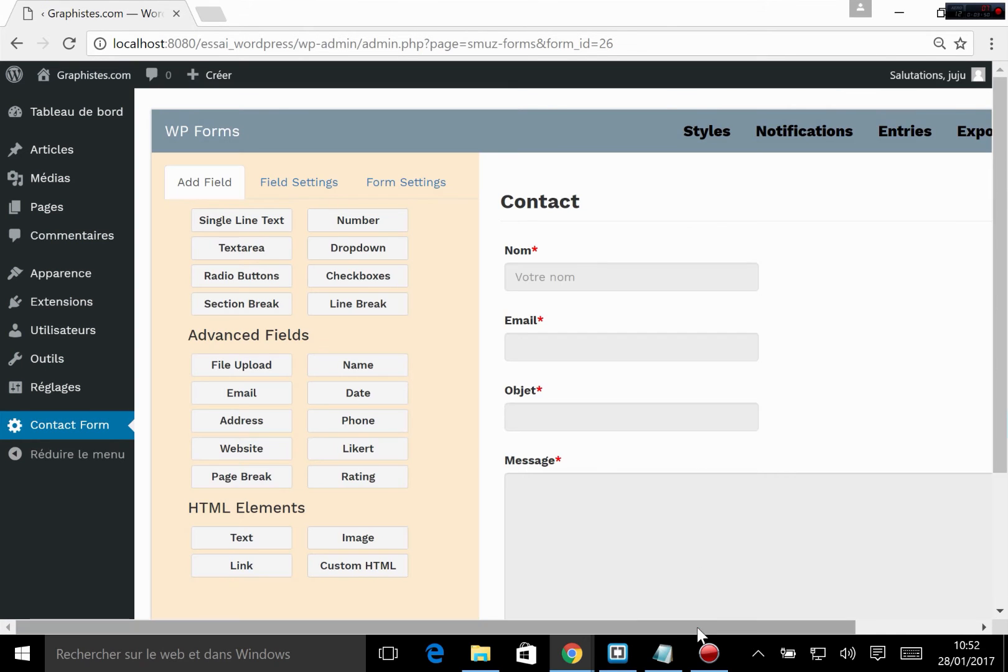
# Step: View the Contact form's export shortcode and PHP template function, and close the export dialog
pyautogui.moveTo(698, 628); pyautogui.dragTo(805, 613)
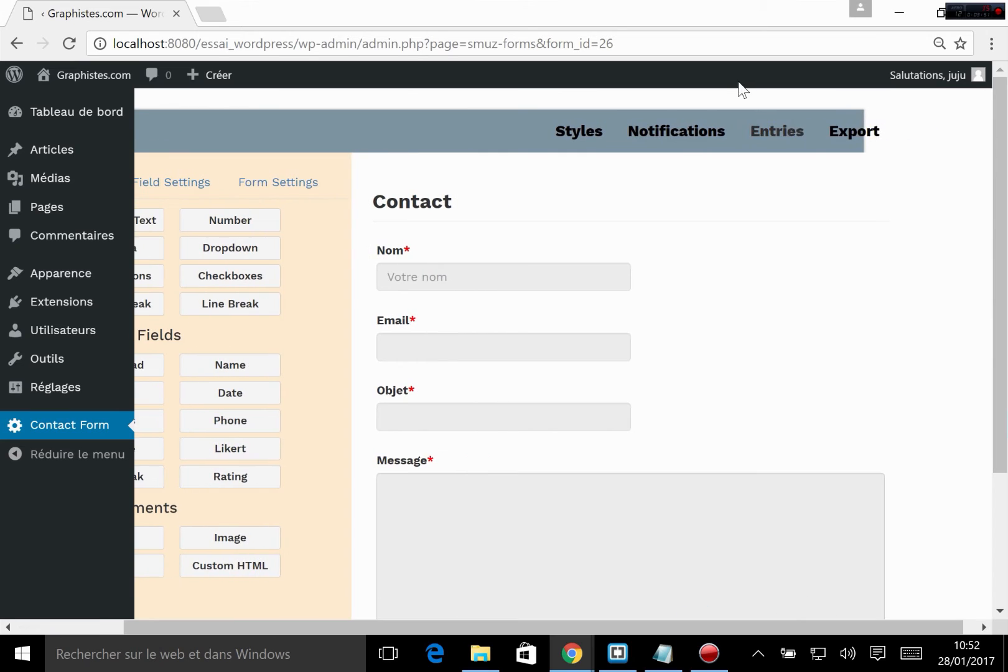
pyautogui.click(863, 136)
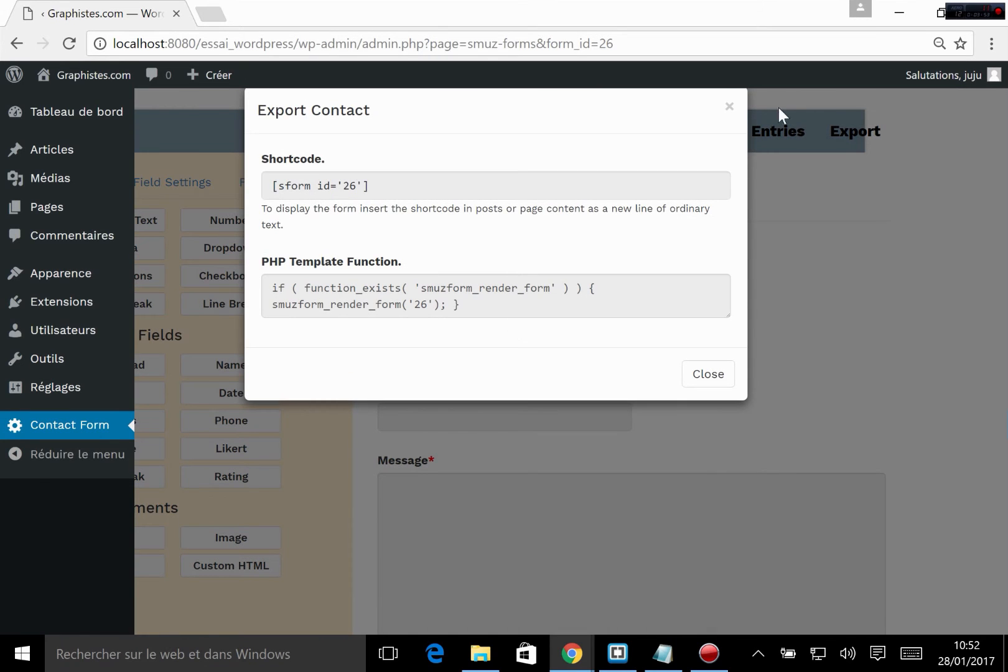
pyautogui.click(728, 107)
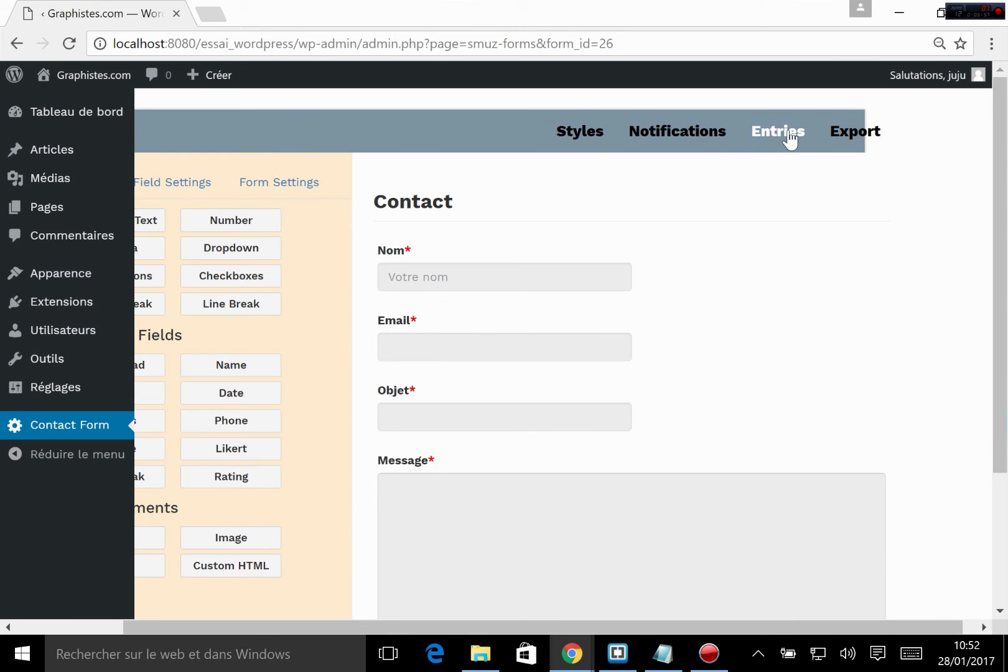
# Step: View the Contact form's style manager and return to the form builder
pyautogui.click(575, 134)
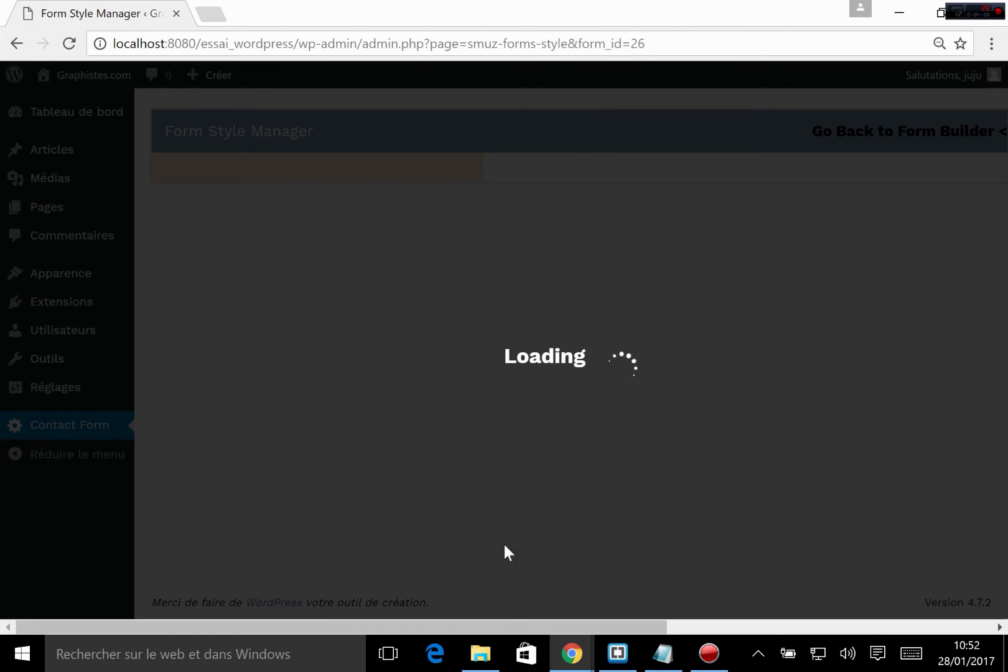
pyautogui.moveTo(493, 621); pyautogui.dragTo(588, 622)
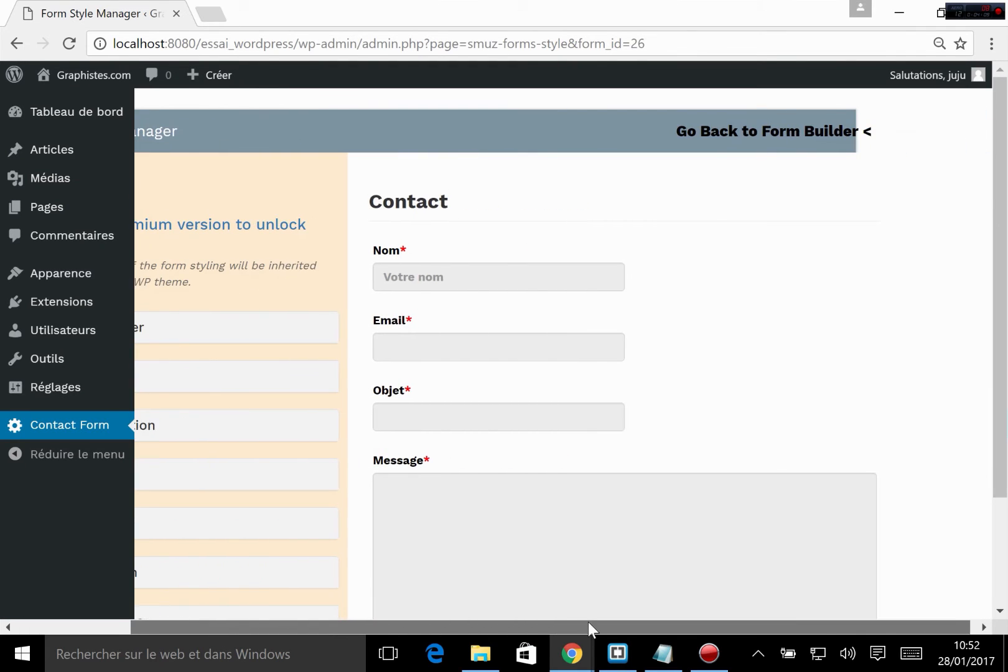
pyautogui.click(769, 127)
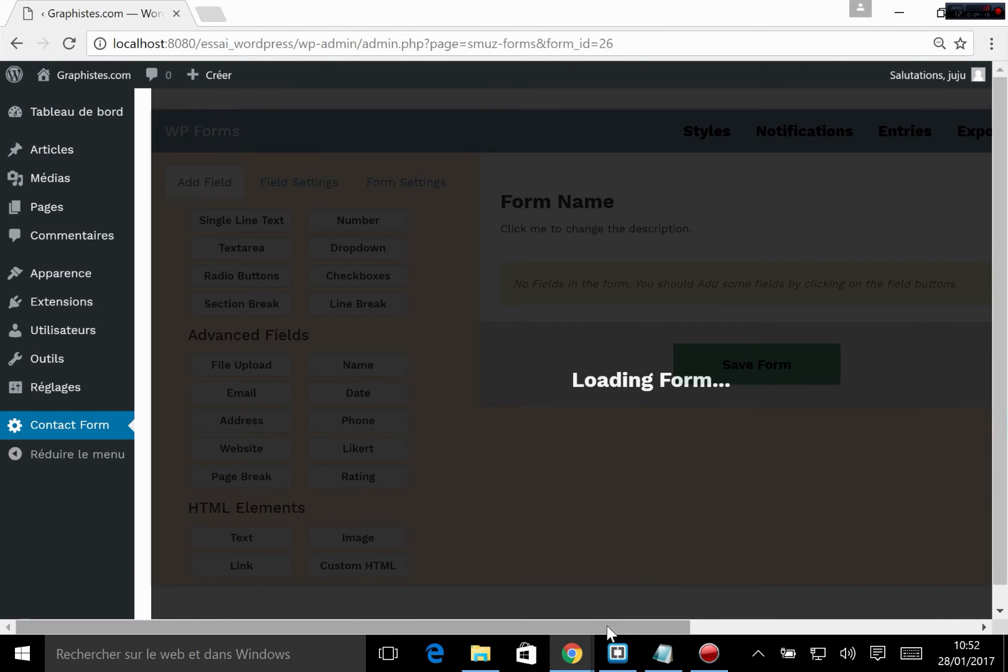
pyautogui.moveTo(606, 625); pyautogui.dragTo(752, 622)
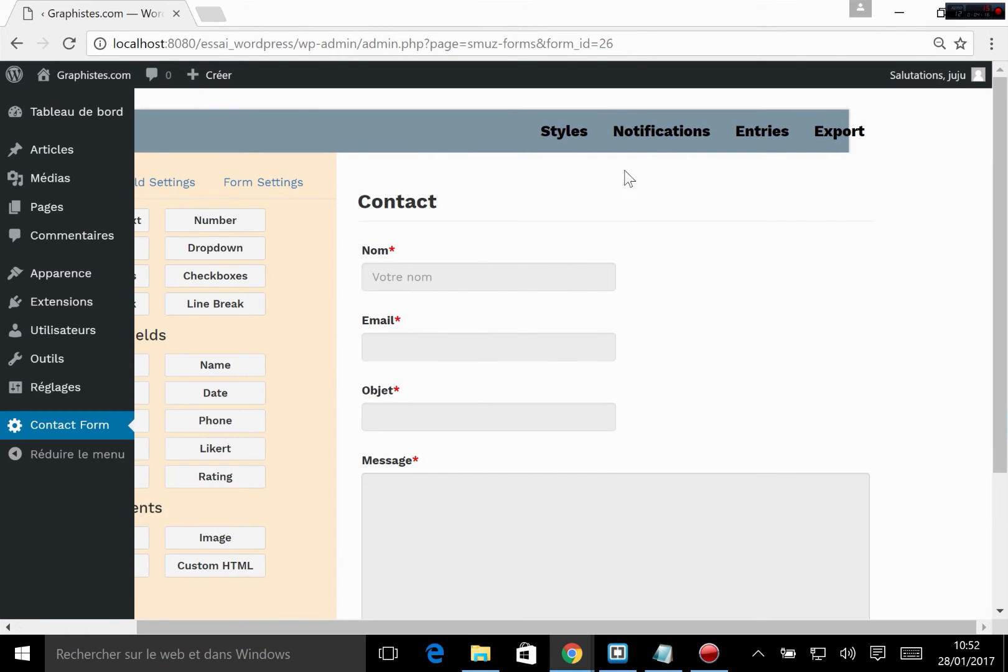
# Step: Add a new notification of type Email in the Contact form's notification manager
pyautogui.click(647, 132)
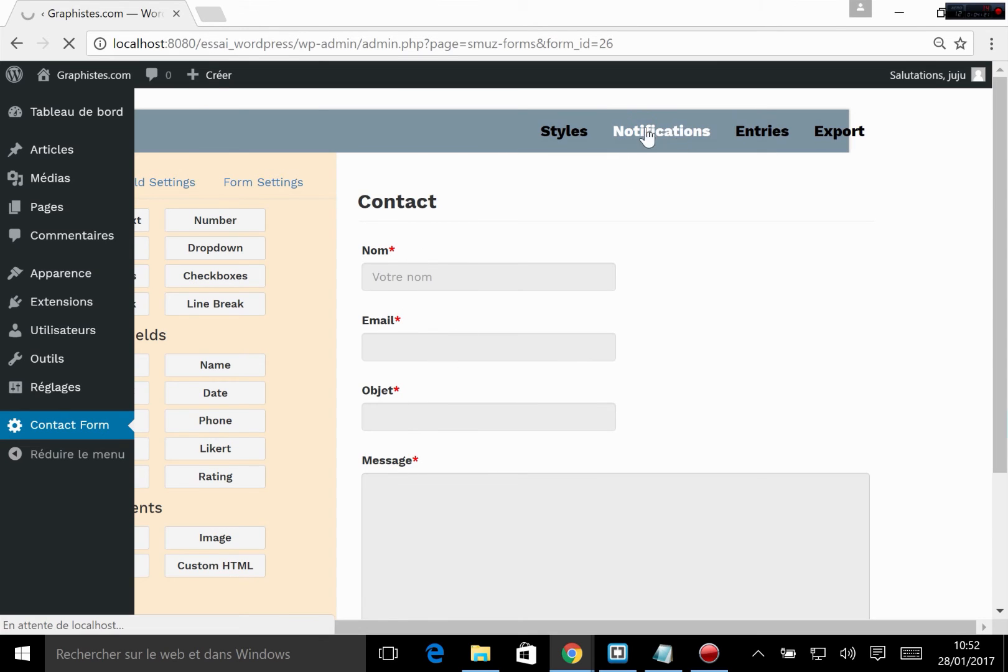
pyautogui.scroll(-3, 602, 292)
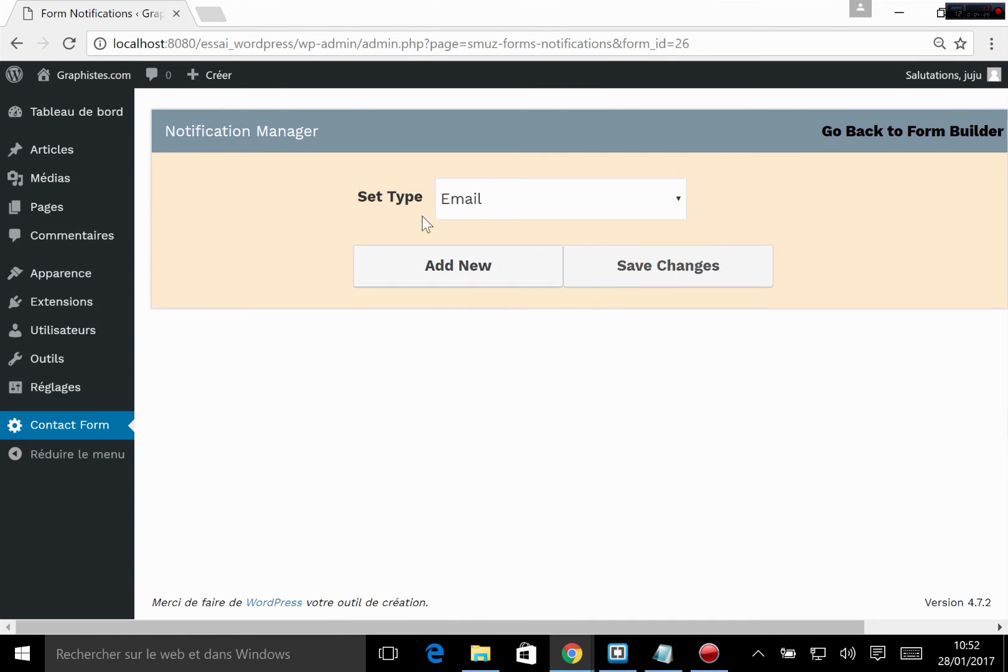
pyautogui.click(536, 200)
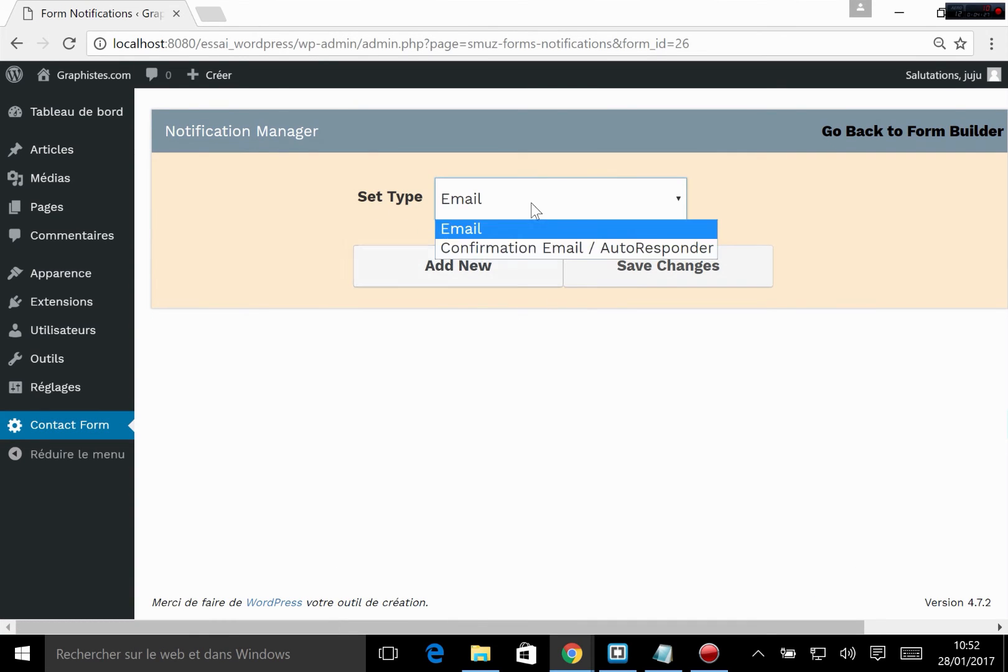
pyautogui.click(486, 235)
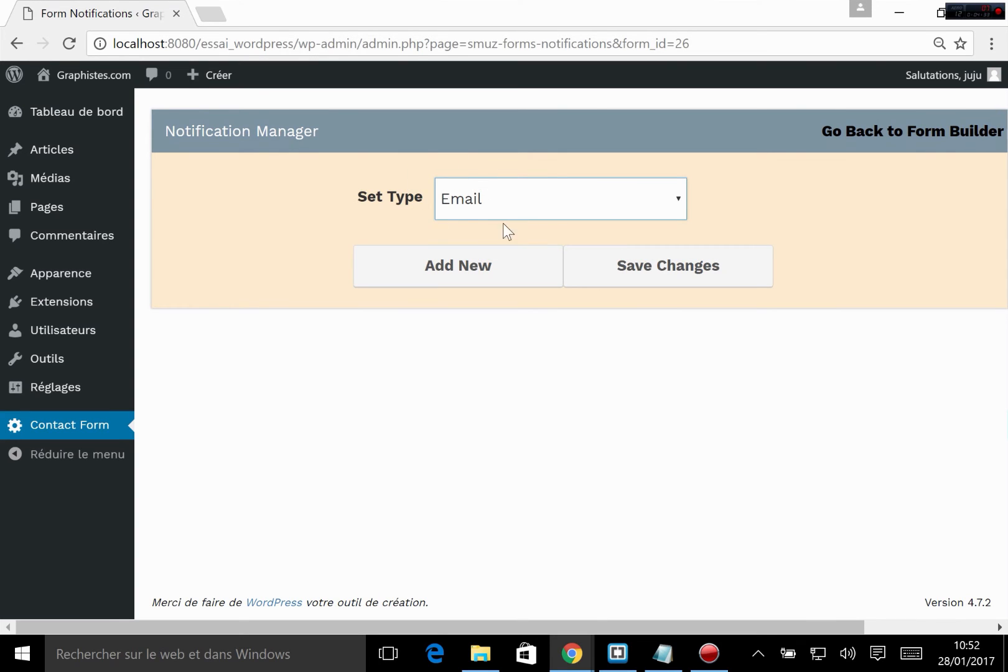
pyautogui.click(474, 272)
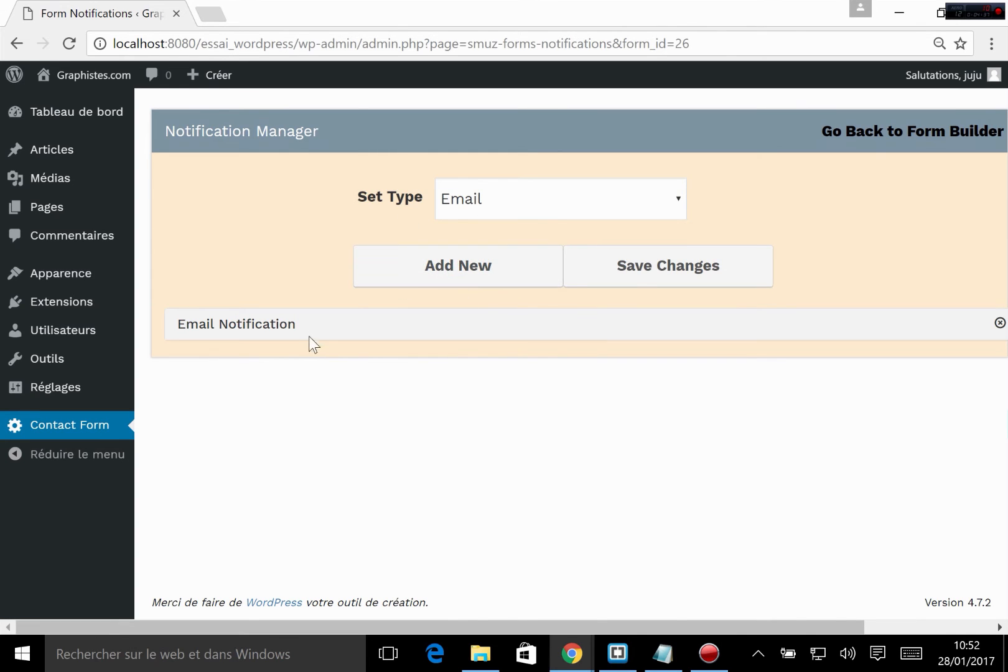
# Step: Open the new Email Notification's settings and examine its label, sender name and recipient address
pyautogui.click(248, 329)
pyautogui.scroll(-1, 472, 467)
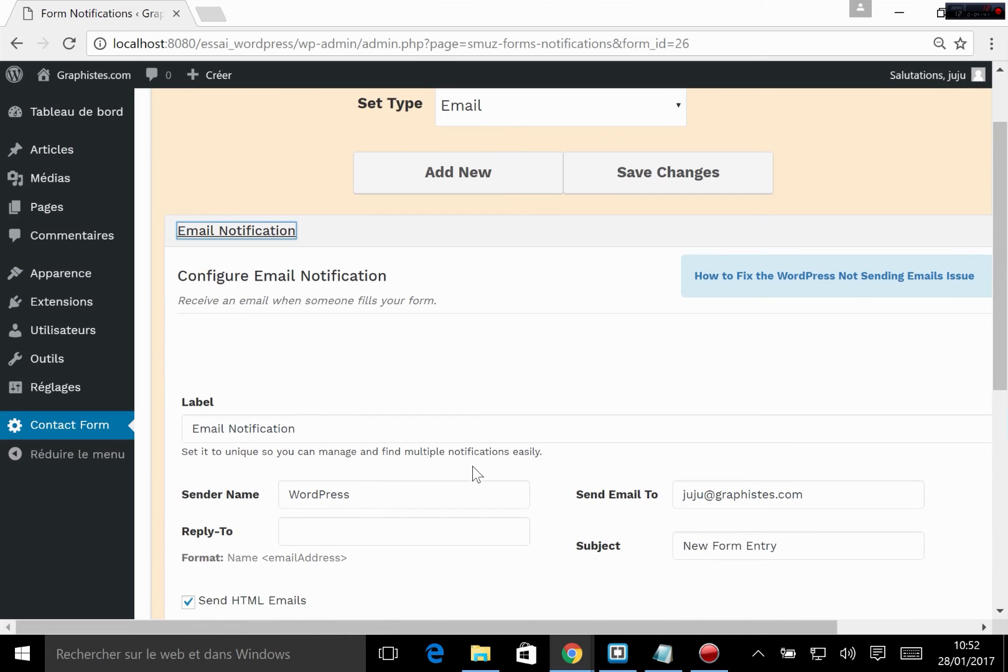
pyautogui.scroll(-1, 438, 468)
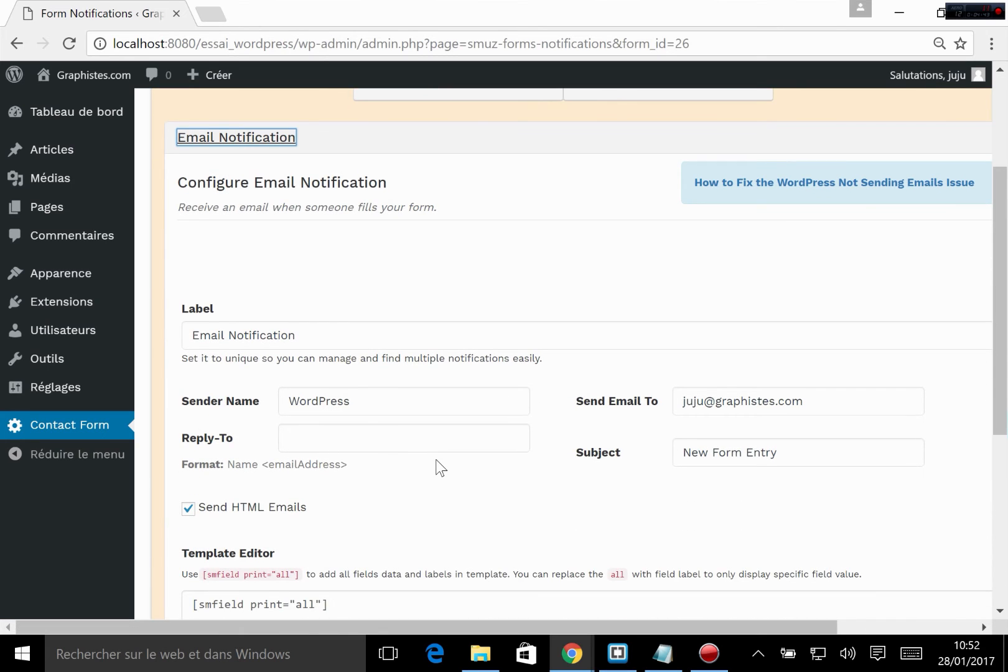
pyautogui.scroll(-1, 439, 468)
pyautogui.moveTo(350, 307); pyautogui.dragTo(288, 307)
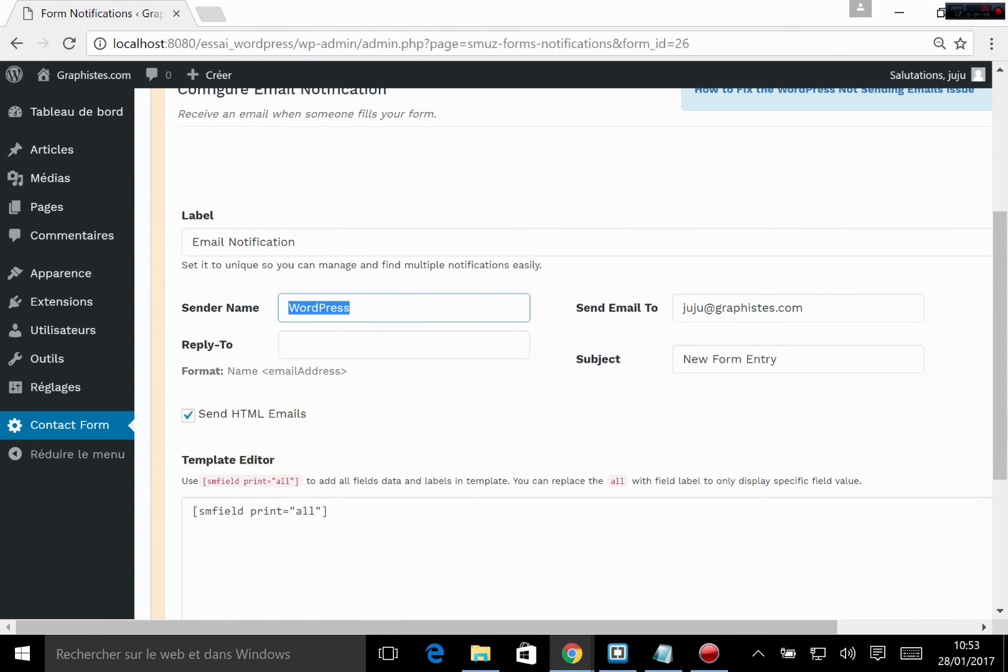
pyautogui.click(296, 242)
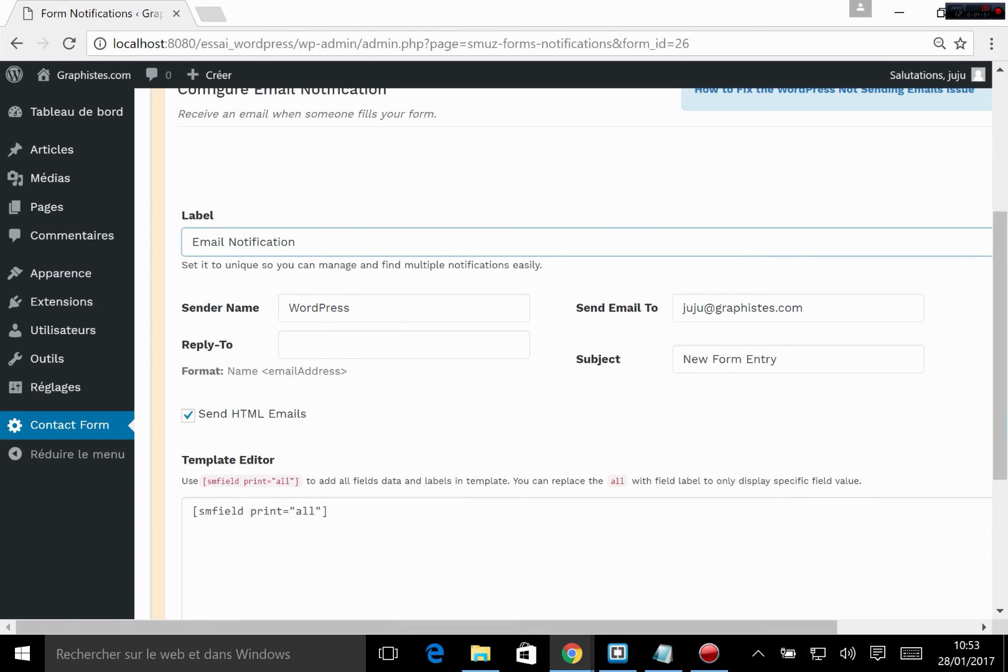
pyautogui.click(757, 307)
pyautogui.hotkey('ctrl', 'shift', 'Left')
pyautogui.hotkey('ctrl', 'shift', 'Left')
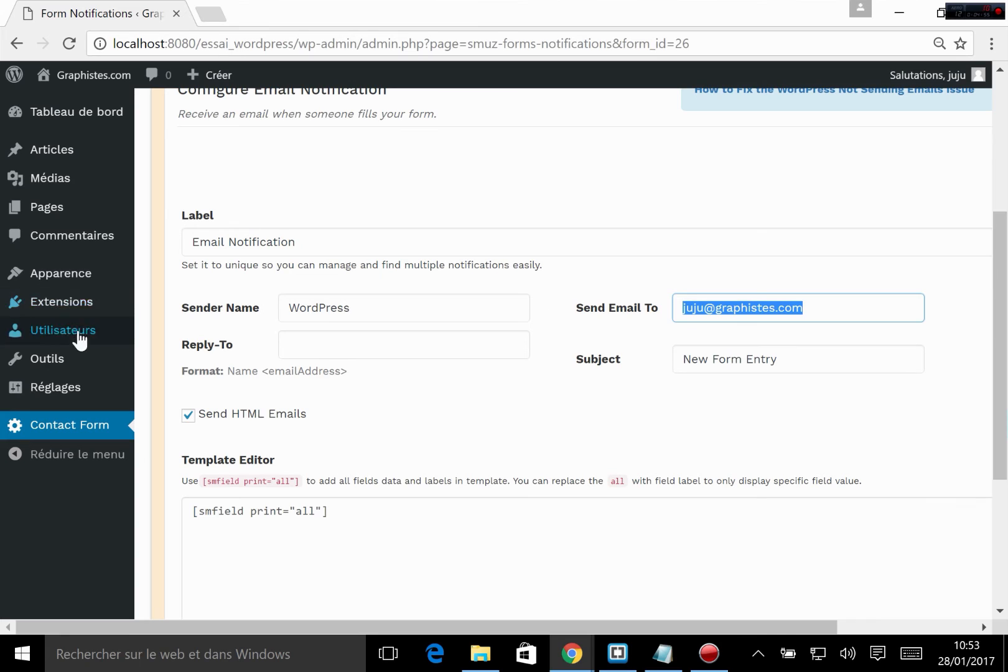
# Step: Set the email notification's subject to "Message du site team grafik"
pyautogui.click(826, 346)
pyautogui.moveTo(826, 346); pyautogui.dragTo(604, 367)
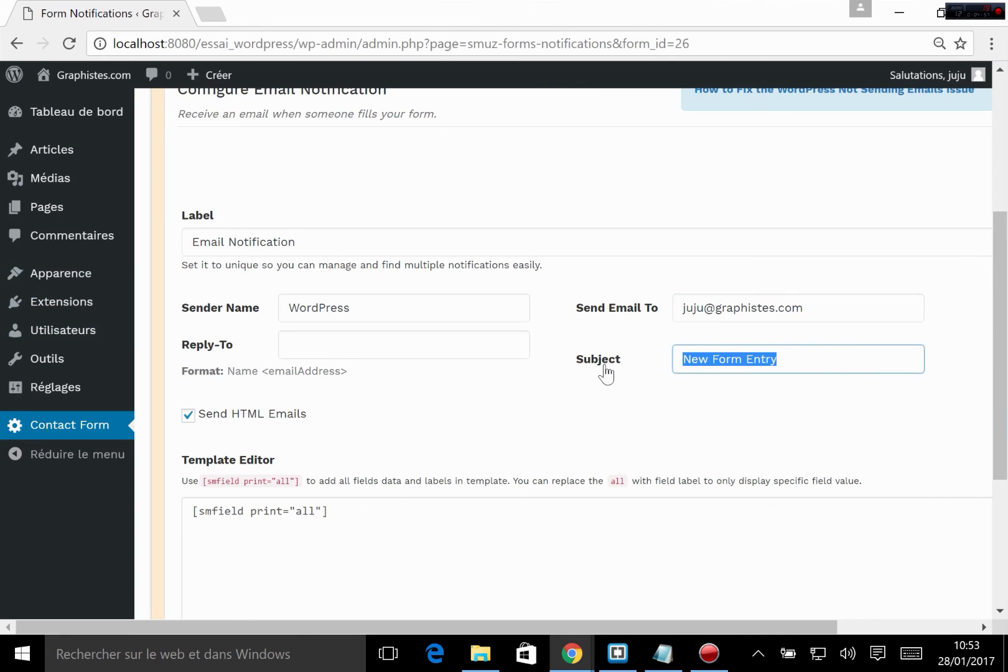
pyautogui.write('Message du site team grafik')
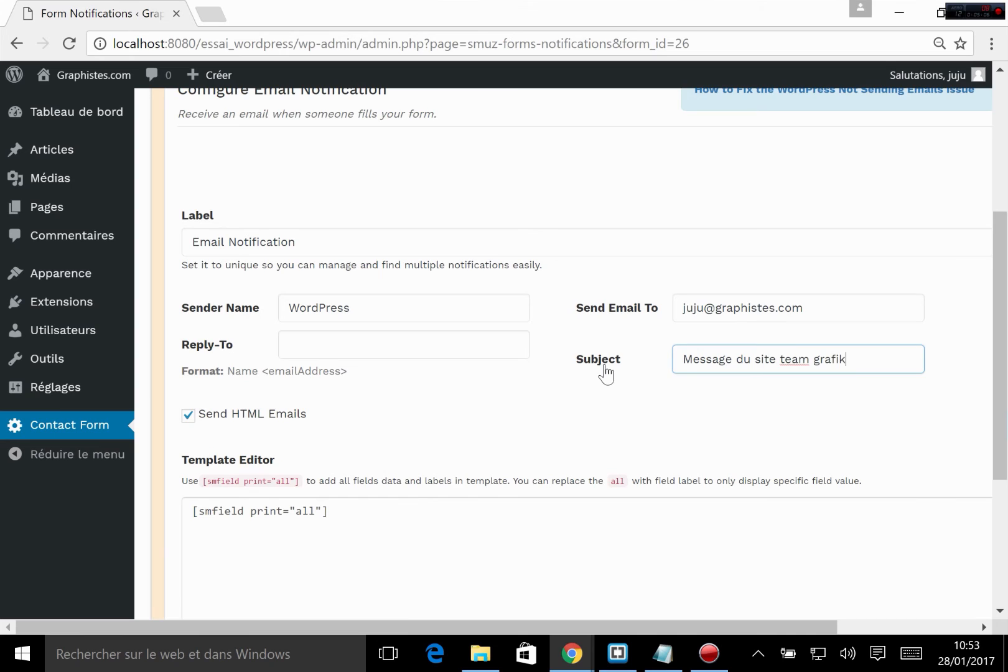
# Step: Examine the notification's HTML email option and the shortcode in its email template
pyautogui.scroll(-3, 597, 371)
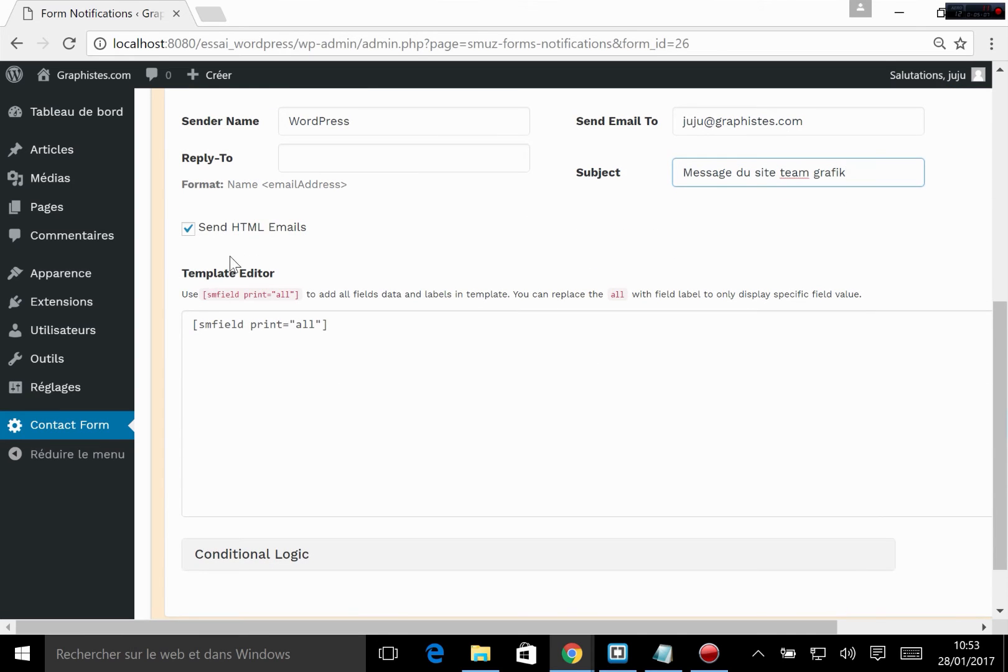
pyautogui.moveTo(192, 325); pyautogui.dragTo(322, 325)
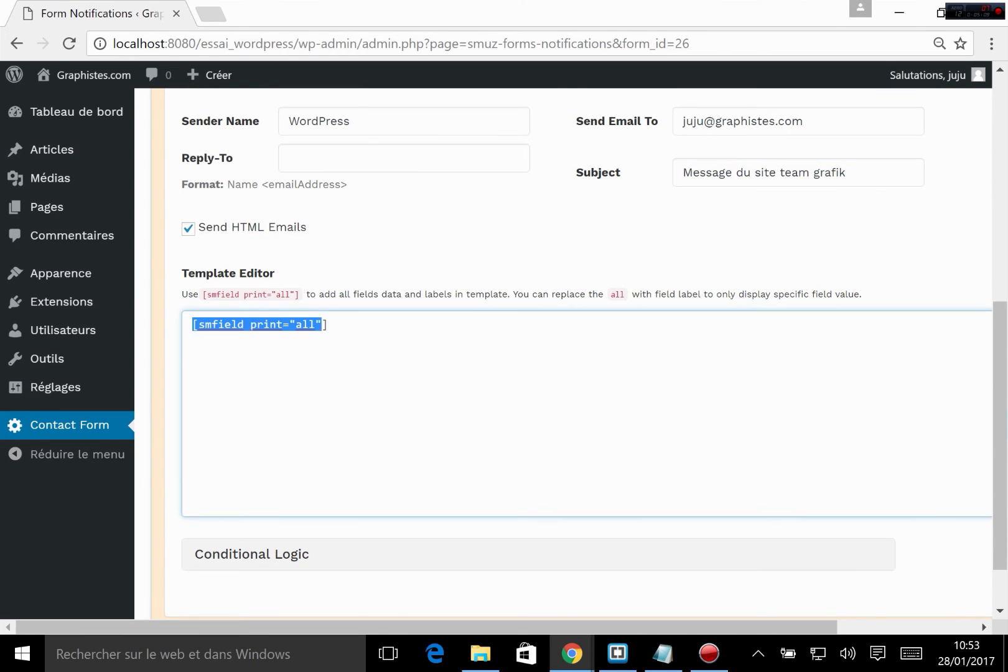
pyautogui.click(331, 341)
pyautogui.moveTo(181, 314); pyautogui.dragTo(329, 324)
pyautogui.click(339, 325)
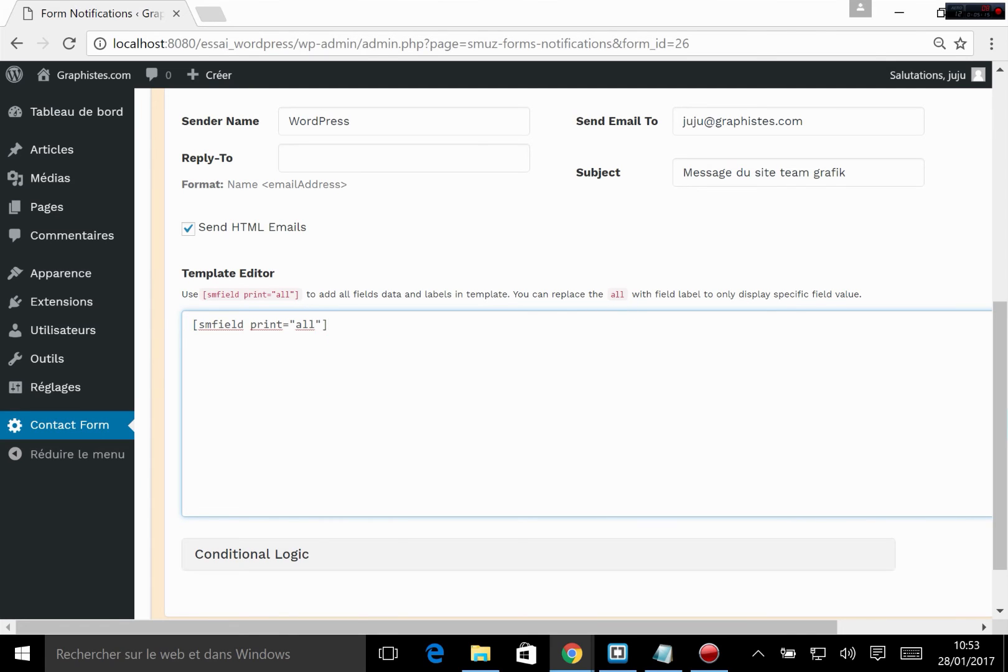
pyautogui.scroll(-1, 559, 348)
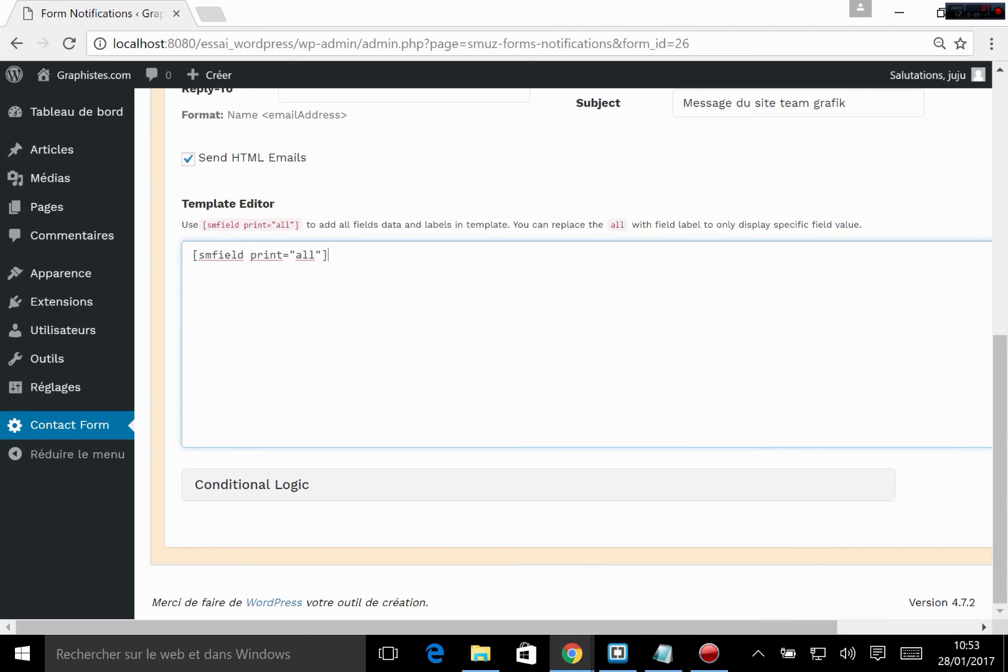
# Step: Save the notification changes and return to the form builder
pyautogui.scroll(8, 490, 374)
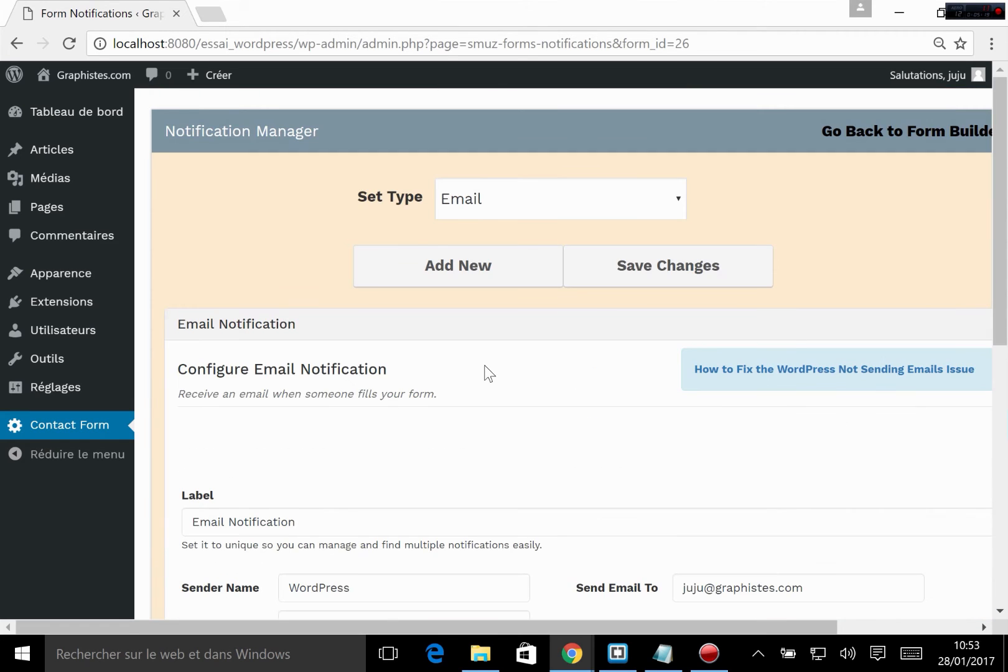
pyautogui.click(707, 271)
pyautogui.click(650, 264)
pyautogui.click(512, 266)
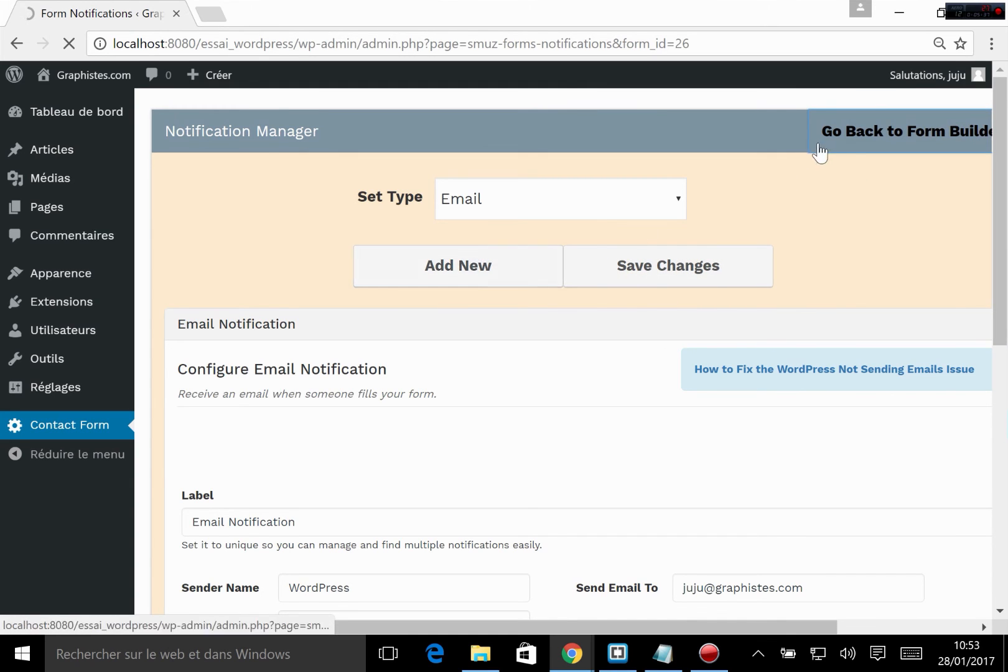
pyautogui.click(861, 146)
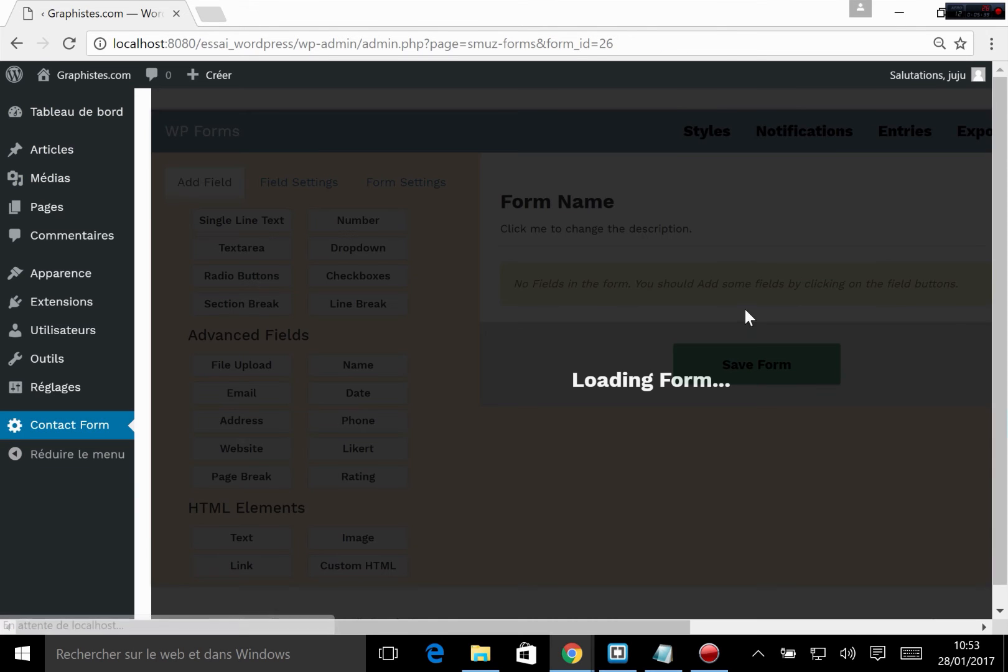
# Step: Save the Contact form again in the form builder
pyautogui.scroll(-3, 651, 461)
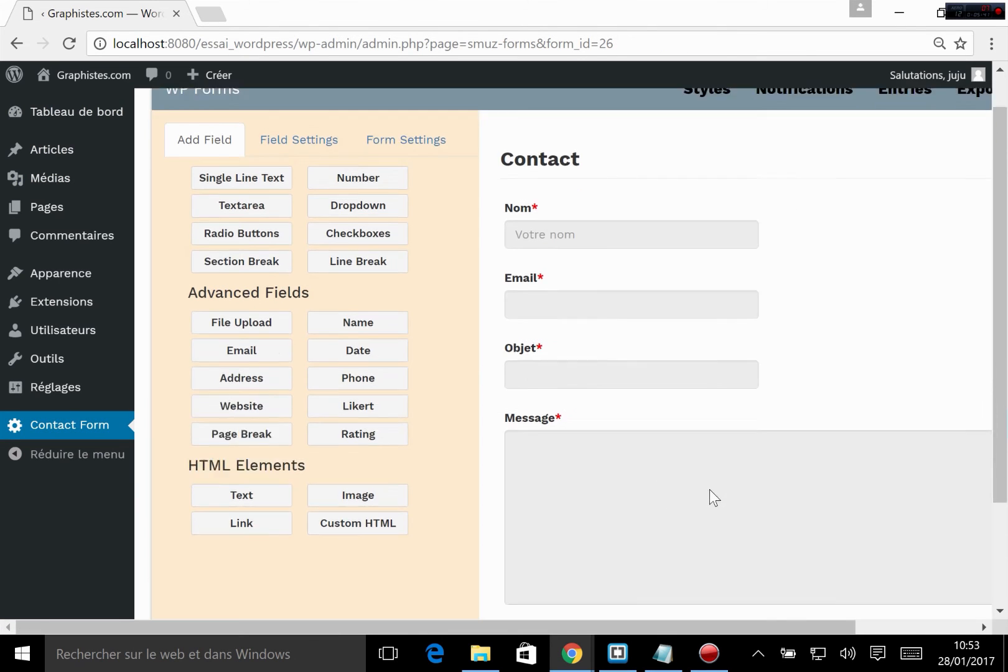
pyautogui.click(762, 516)
pyautogui.scroll(3, 606, 423)
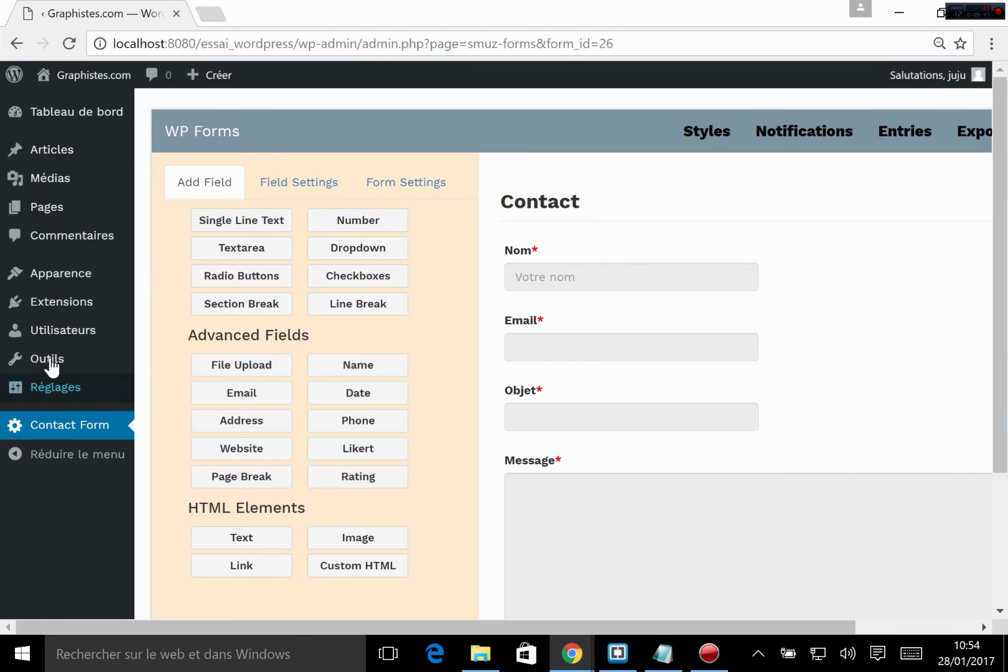
# Step: Open the site's menu editor and examine the item types available for the footer menu, including custom links, categories and the display options
pyautogui.moveTo(79, 293)
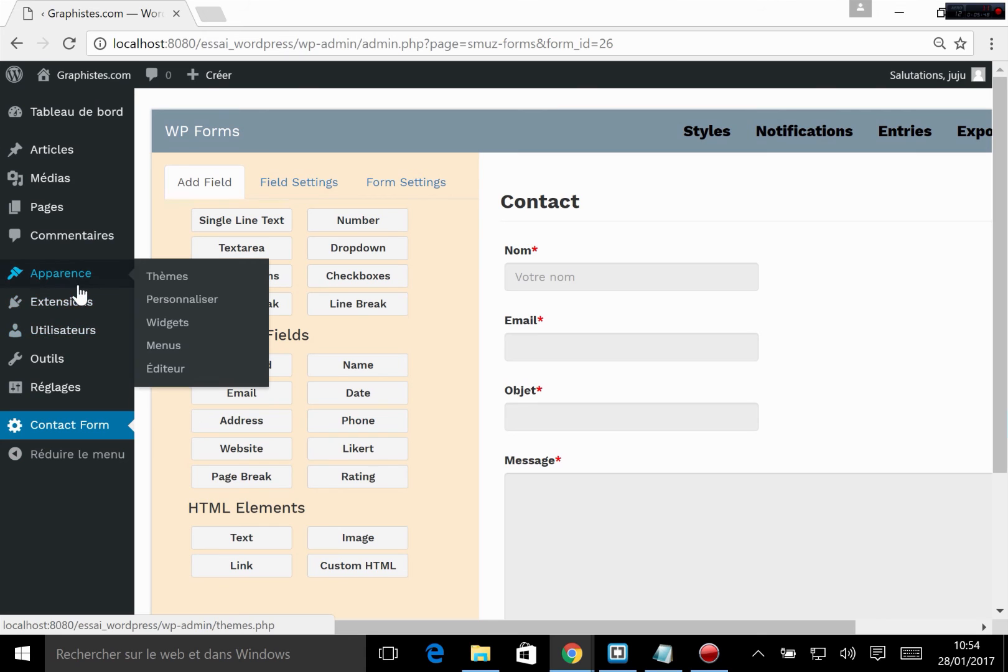
pyautogui.click(166, 346)
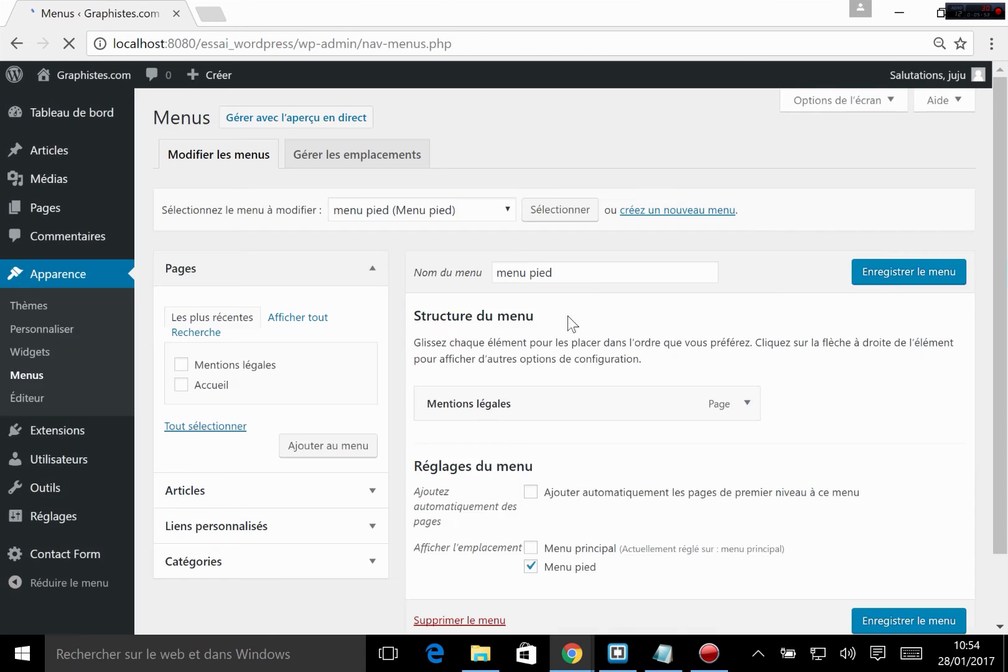
pyautogui.click(200, 496)
pyautogui.click(237, 526)
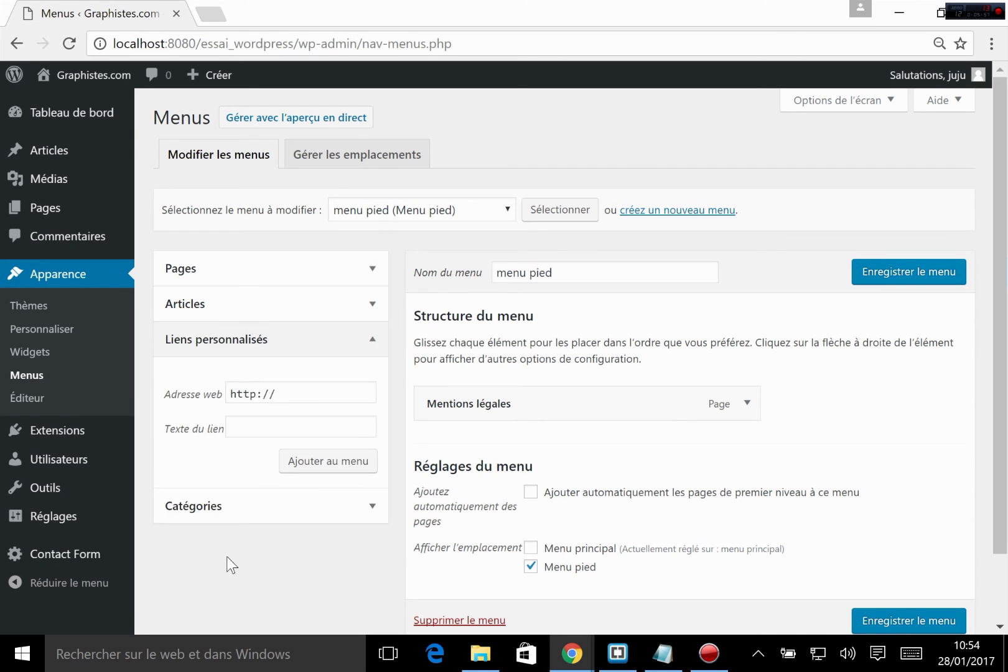
pyautogui.click(227, 515)
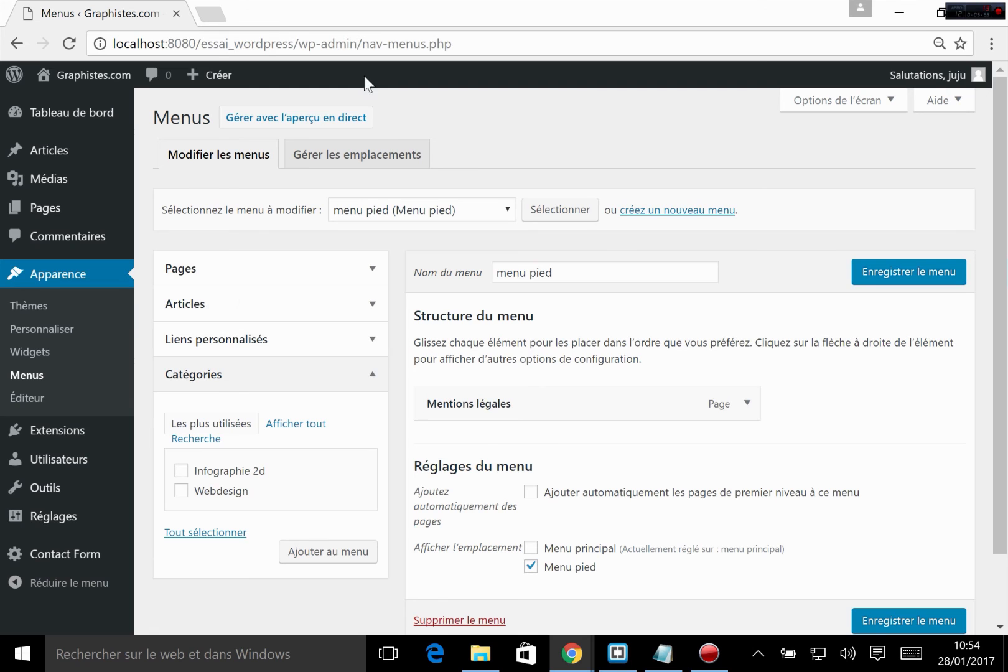
pyautogui.click(797, 104)
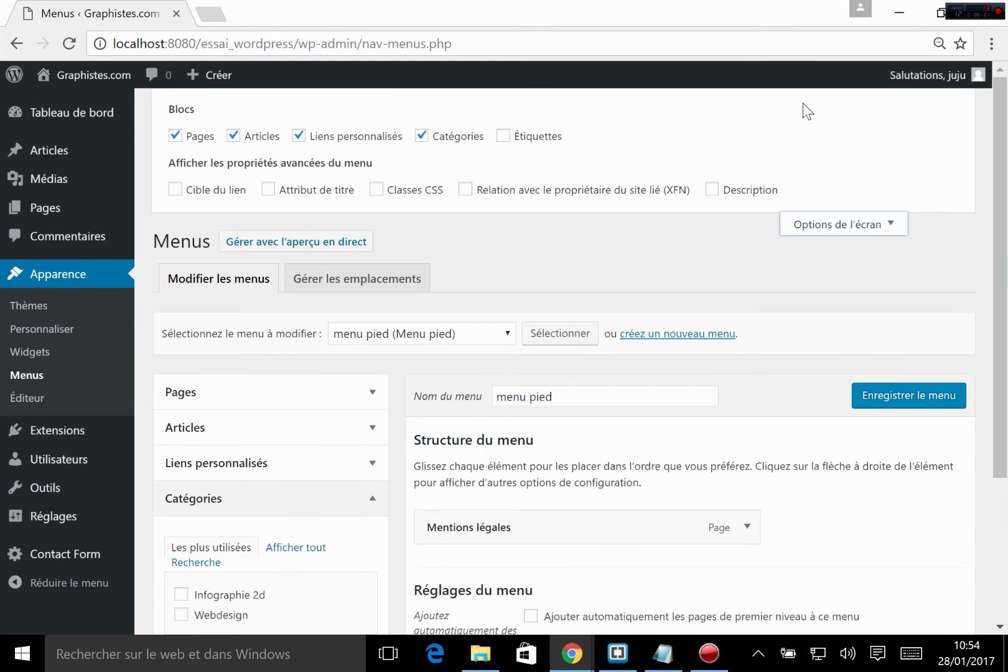
pyautogui.click(821, 225)
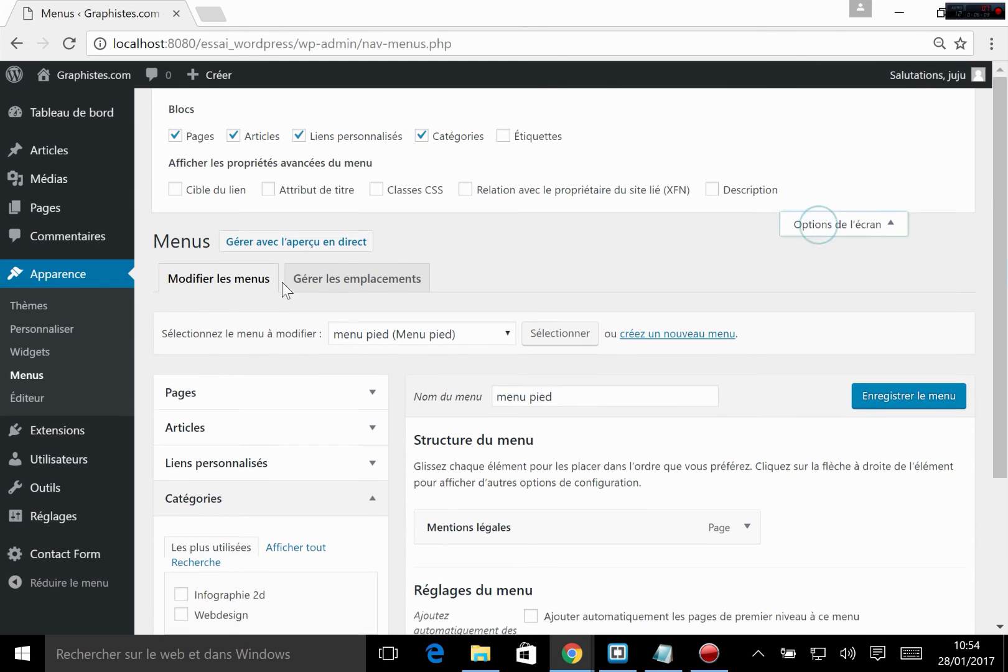
pyautogui.click(219, 375)
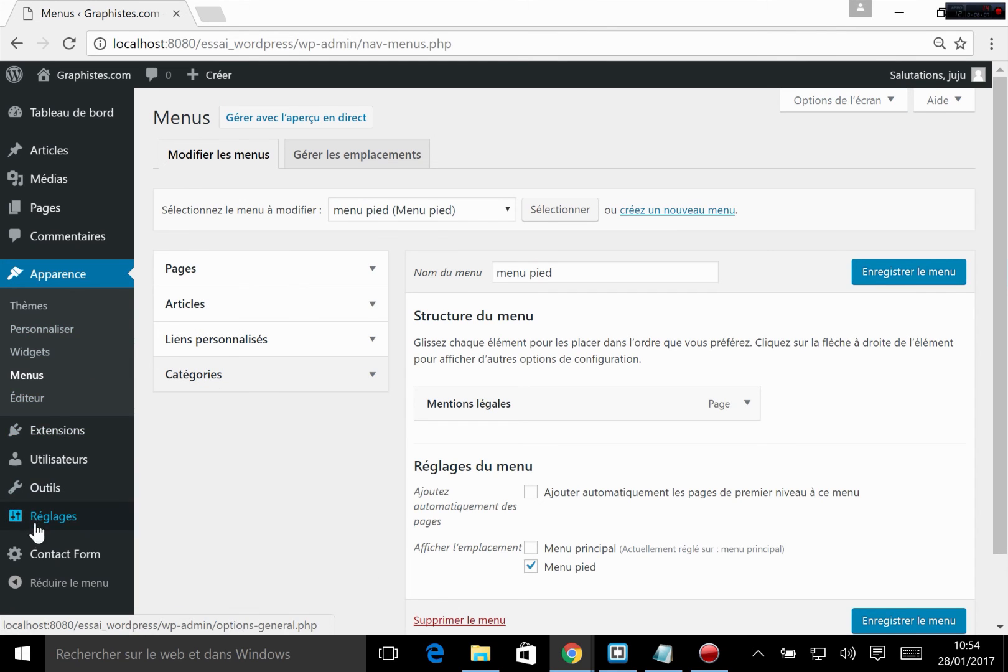
# Step: Open the Contact Form extension's list of forms and select the Contact form's shortcode [sform id='26']
pyautogui.moveTo(52, 558)
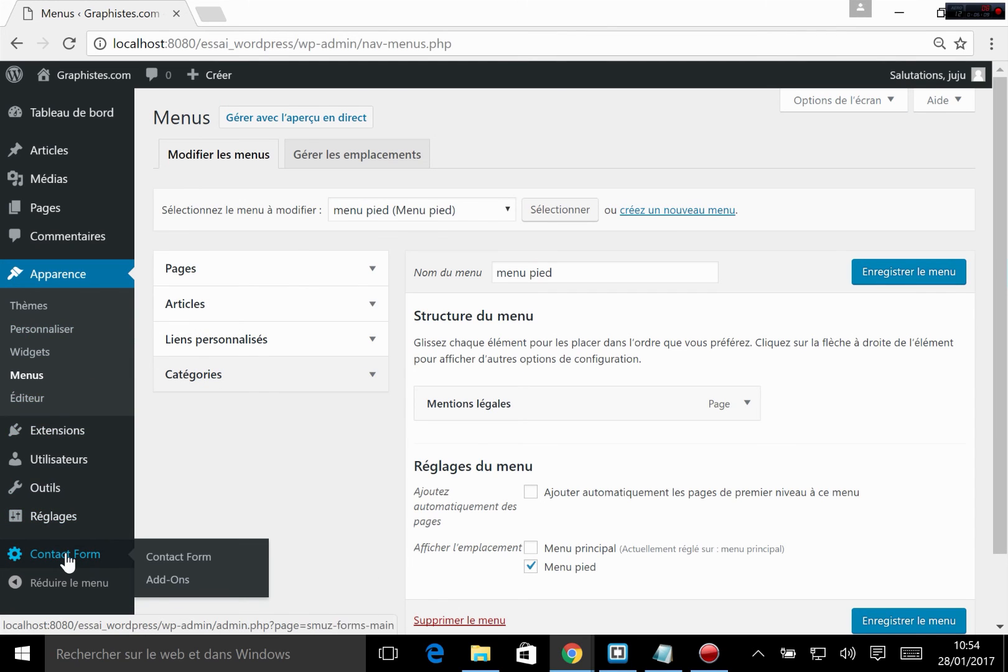
pyautogui.click(179, 563)
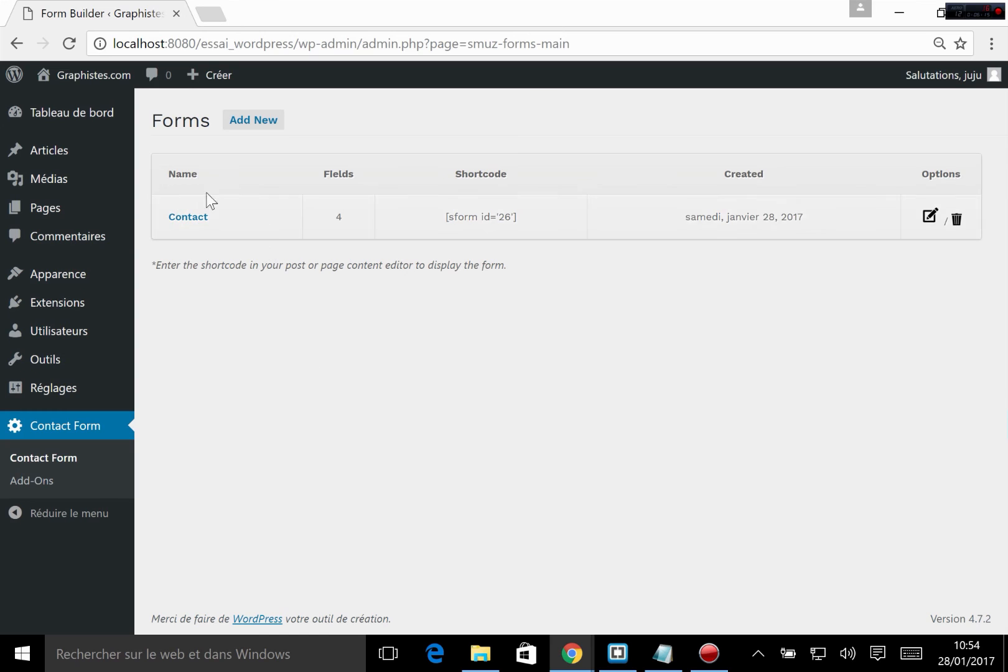
pyautogui.click(363, 484)
pyautogui.moveTo(440, 169); pyautogui.dragTo(530, 234)
pyautogui.click(498, 182)
pyautogui.moveTo(442, 216); pyautogui.dragTo(516, 217)
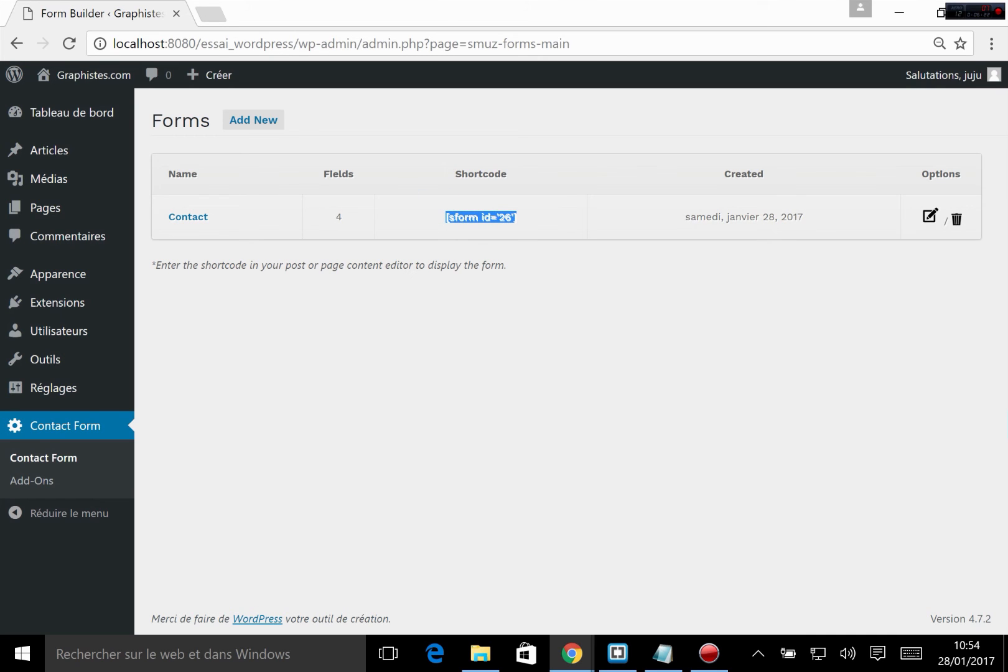
pyautogui.click(470, 242)
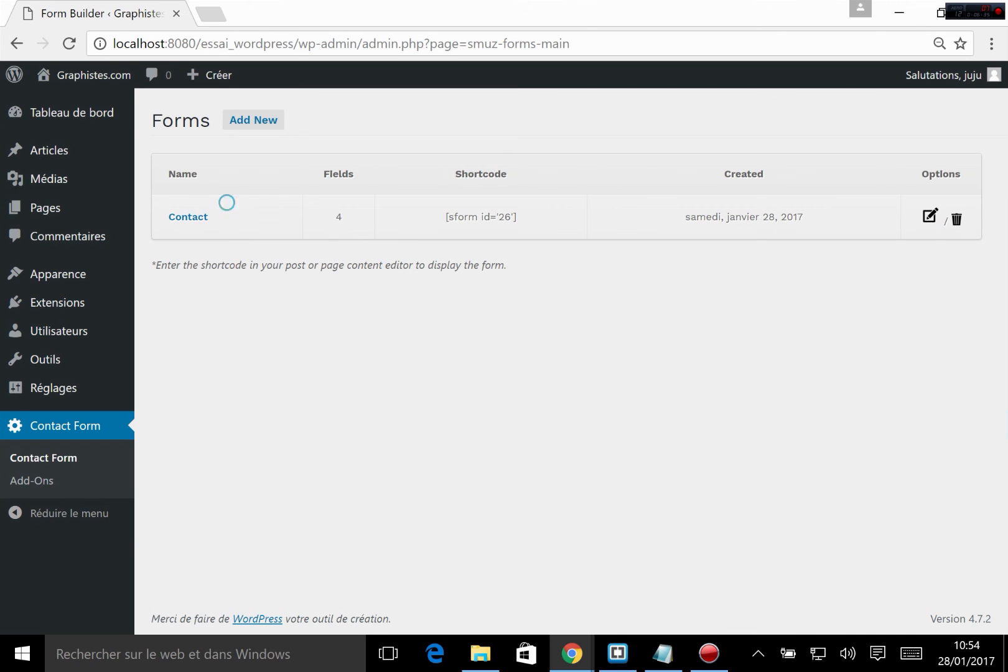
pyautogui.doubleClick(226, 202)
pyautogui.click(303, 319)
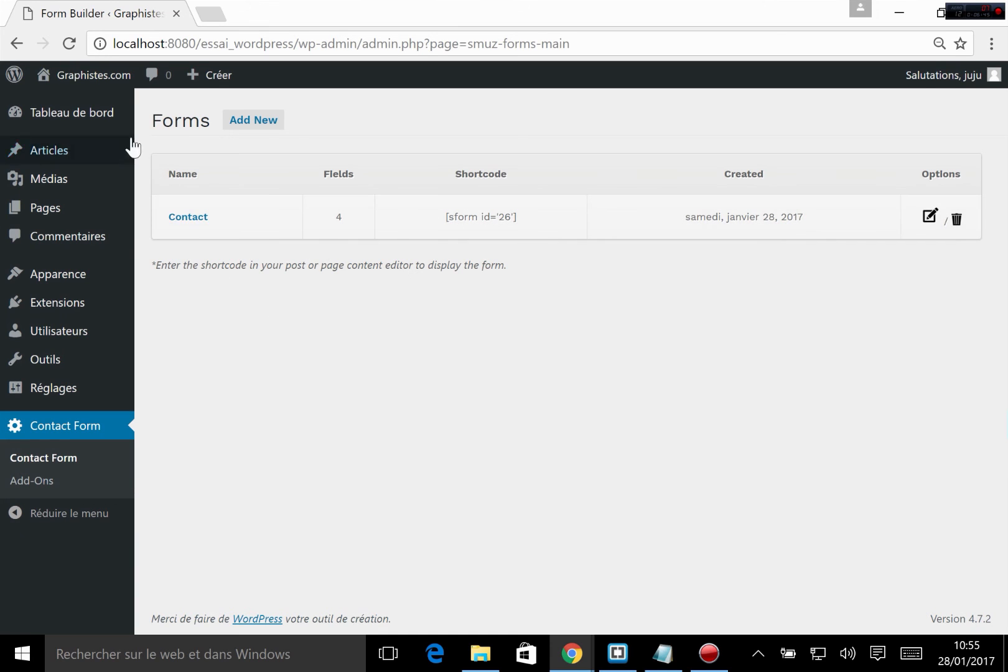
# Step: Add a new page to the site with the title Contact
pyautogui.click(186, 210)
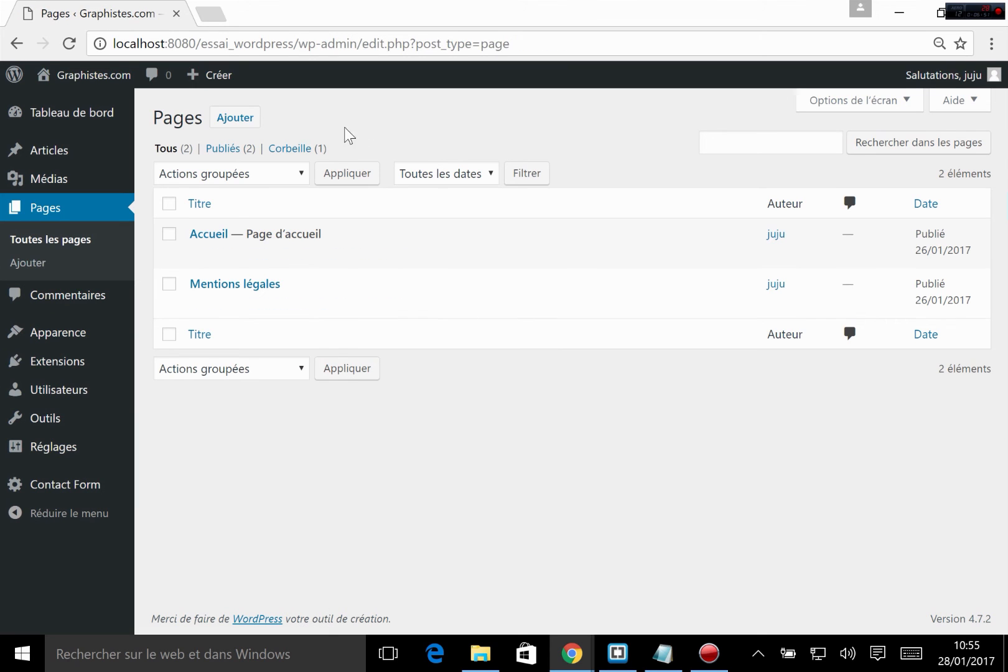
pyautogui.click(238, 121)
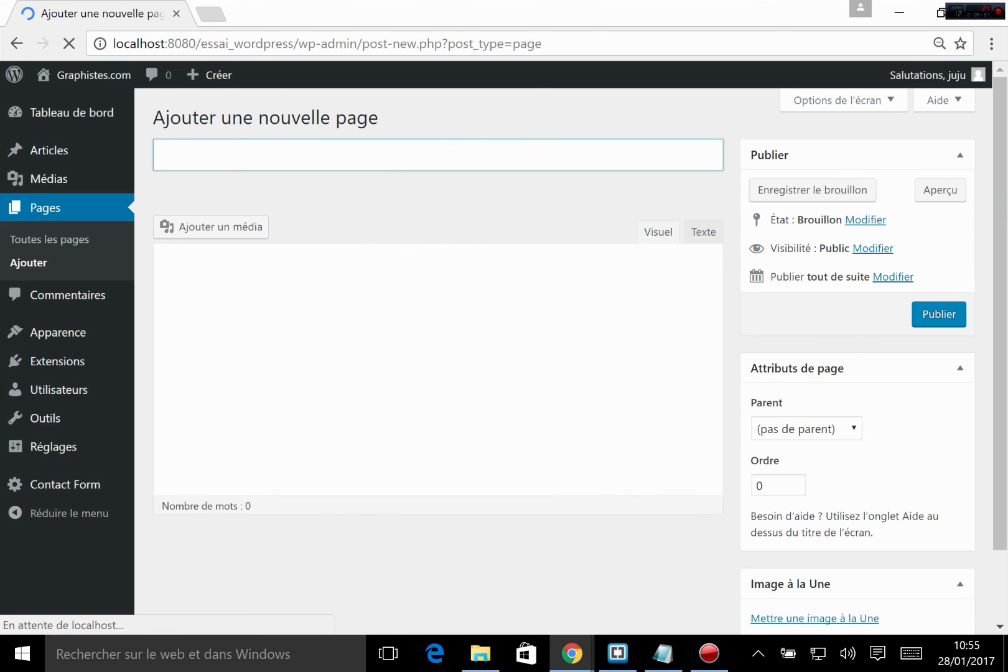
pyautogui.write('Cont')
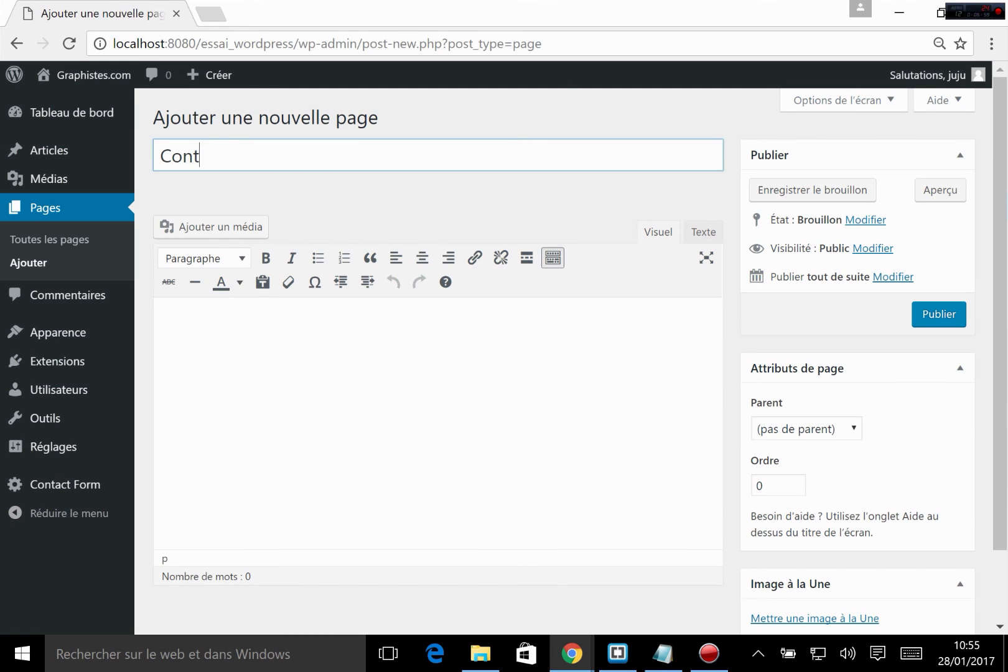
pyautogui.write('act')
# Step: Paste the form shortcode [sform id='26'] into the Contact page's content and publish the page
pyautogui.click(214, 329)
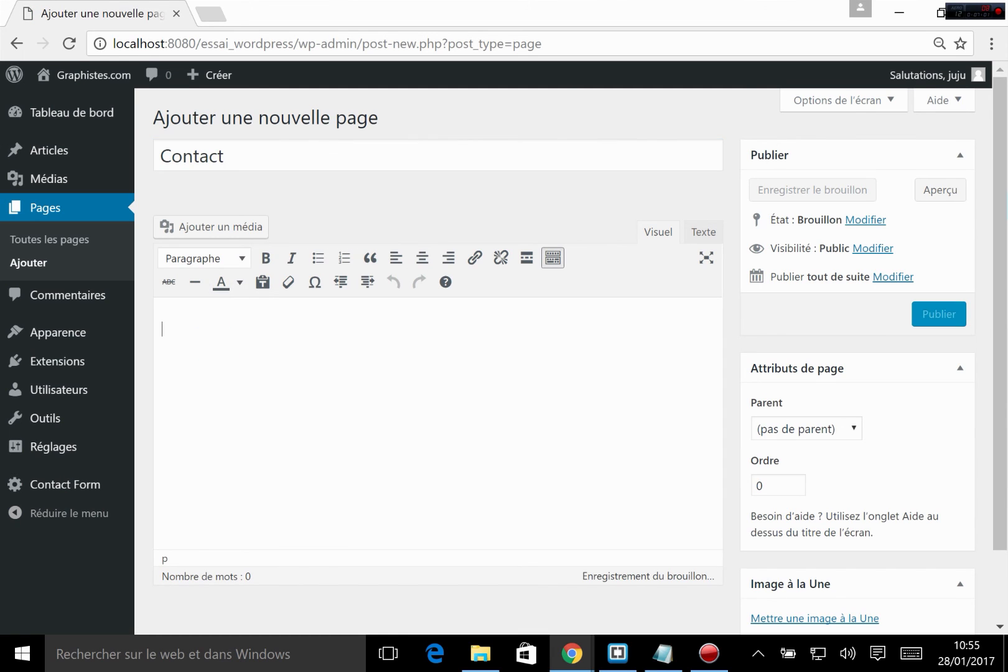
pyautogui.rightClick(232, 334)
pyautogui.click(284, 451)
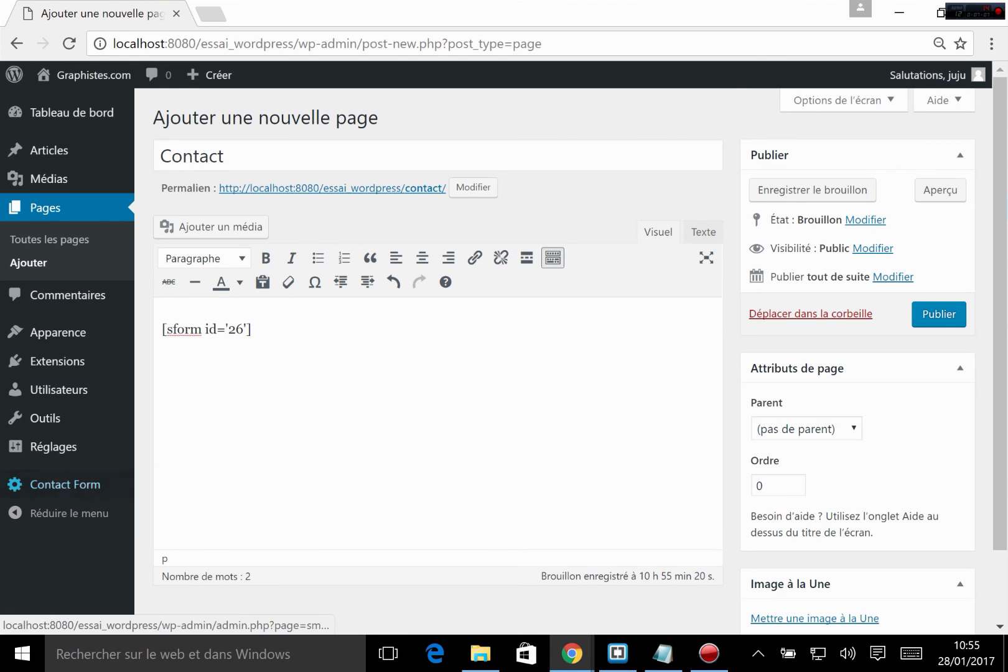
pyautogui.click(938, 313)
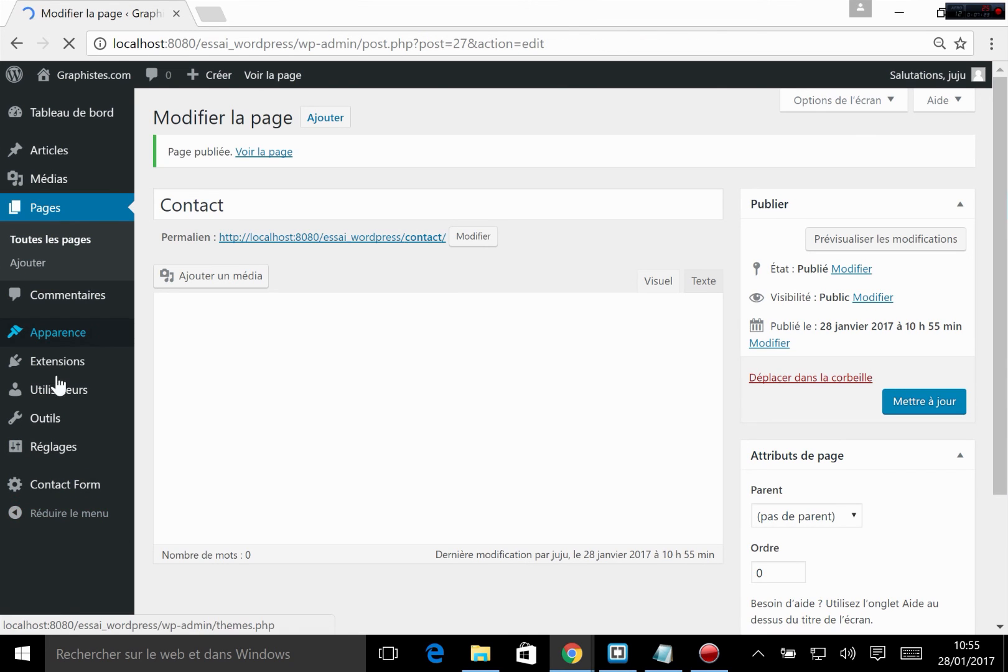
# Step: Open the site's menu editor and load "menu principal (Menu principal)" for editing
pyautogui.moveTo(63, 371)
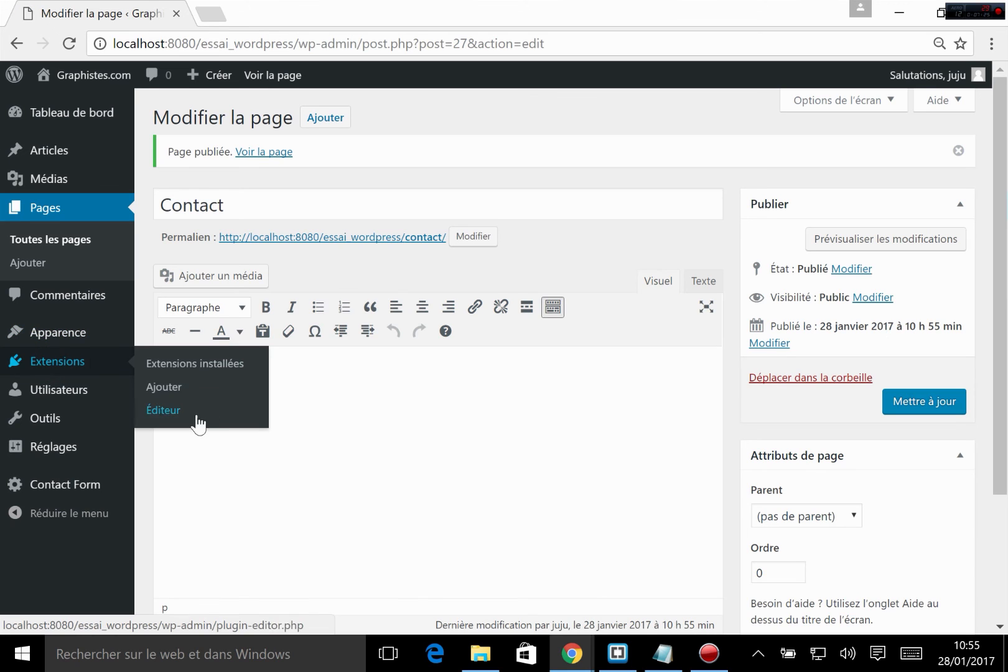
pyautogui.click(56, 329)
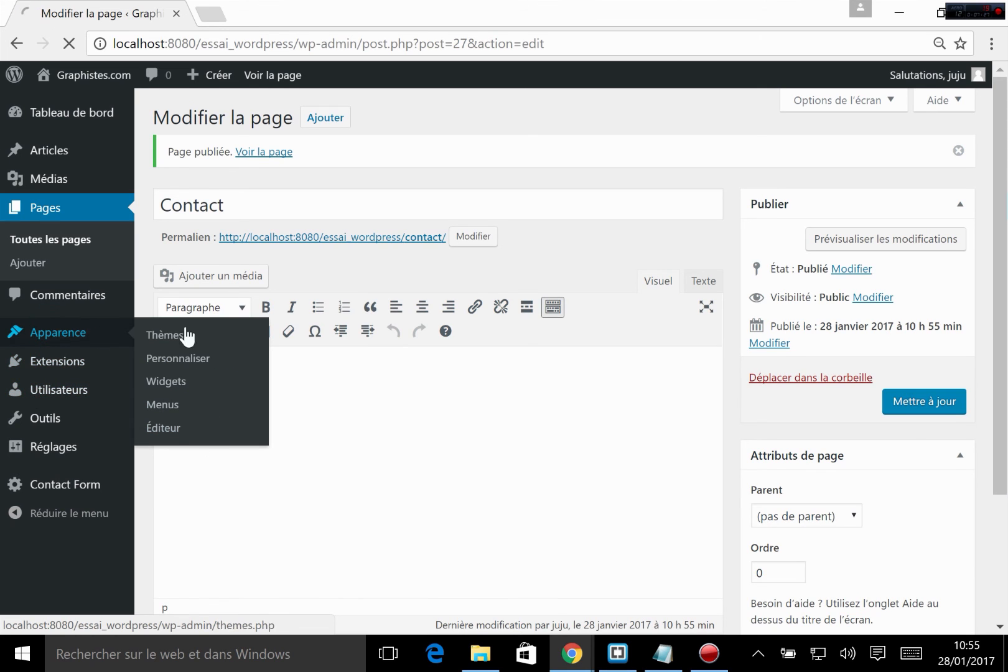
pyautogui.click(169, 403)
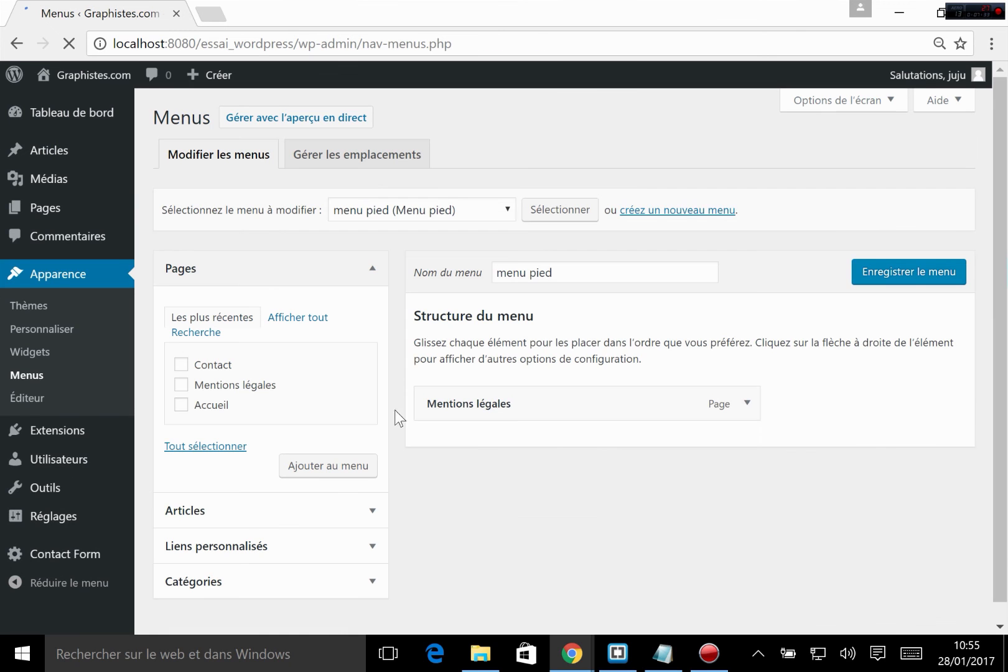
pyautogui.scroll(-1, 391, 423)
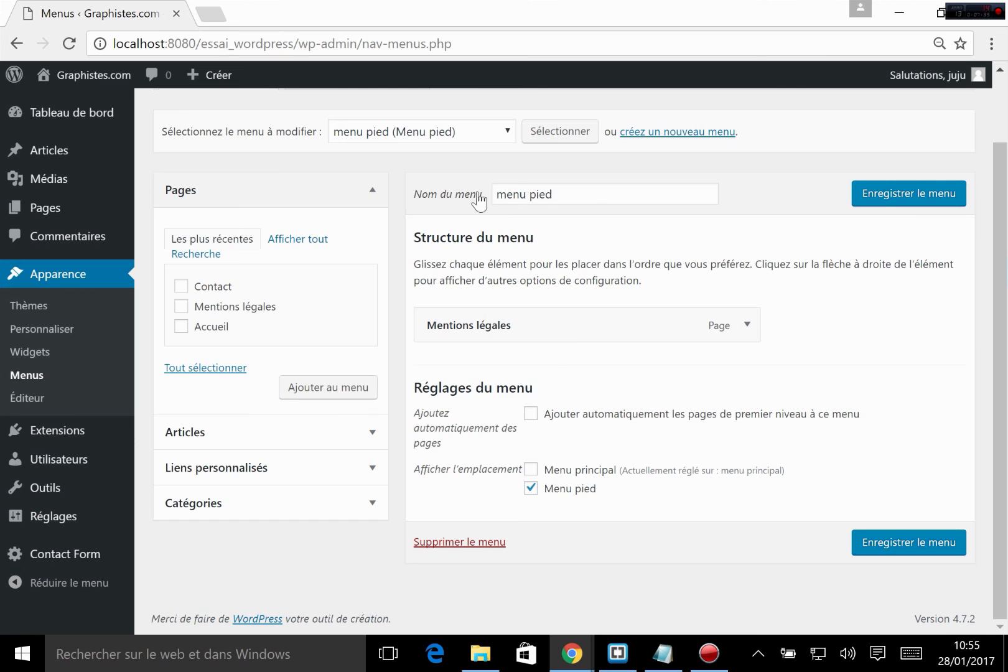
pyautogui.scroll(2, 479, 198)
pyautogui.click(377, 213)
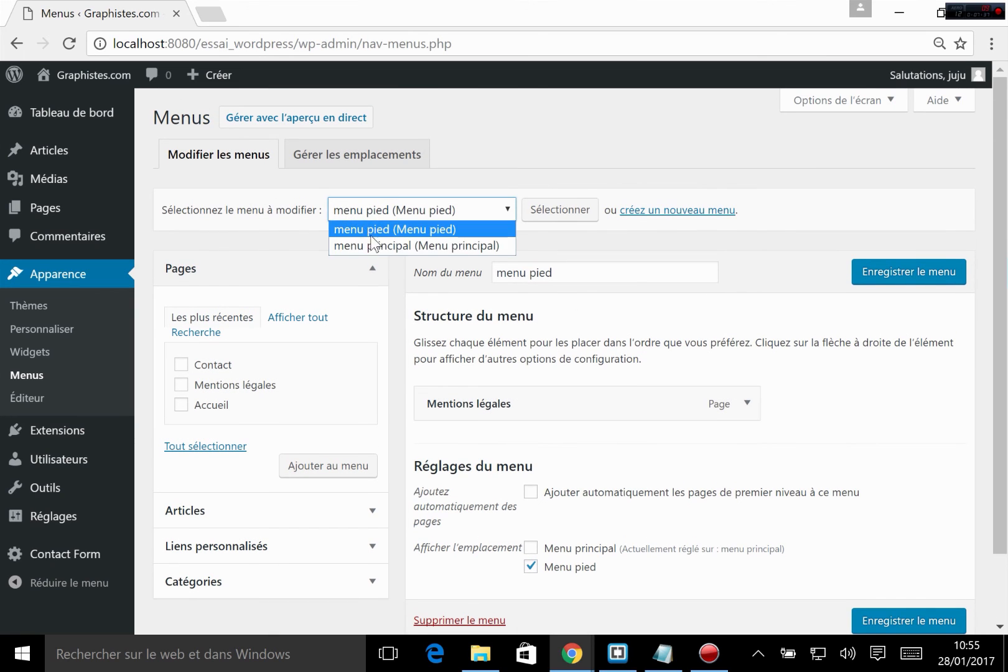
pyautogui.click(383, 247)
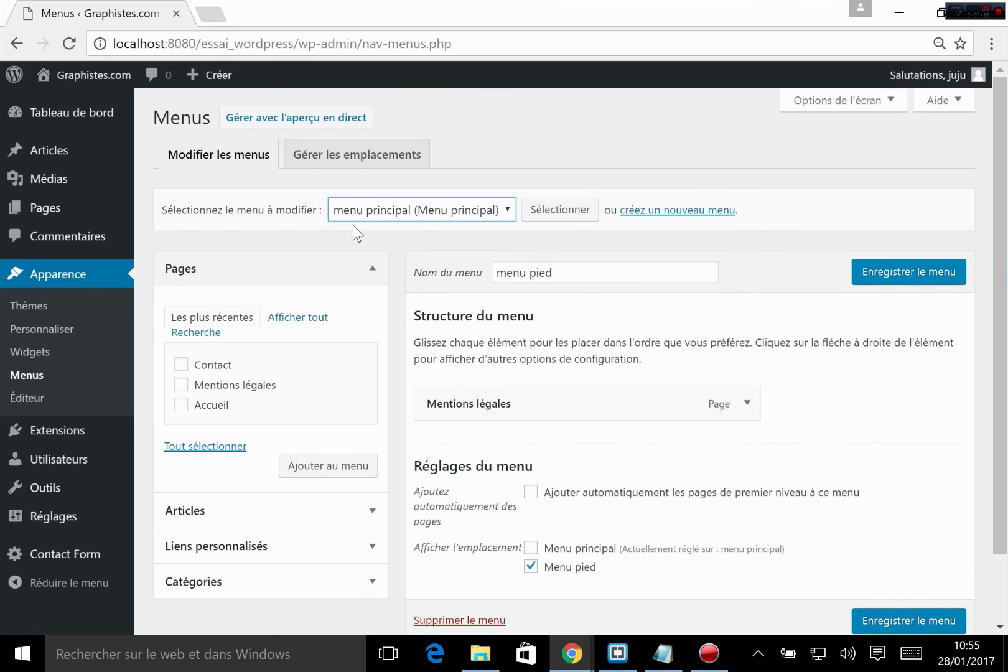
pyautogui.click(545, 210)
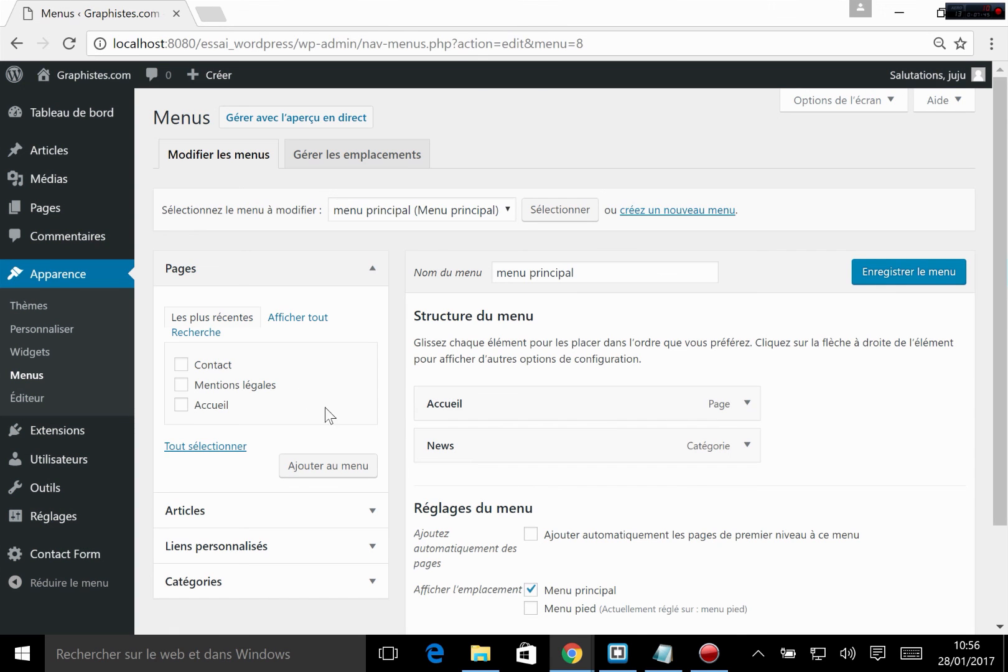
# Step: Add the Contact page to the main menu and save the menu
pyautogui.click(181, 367)
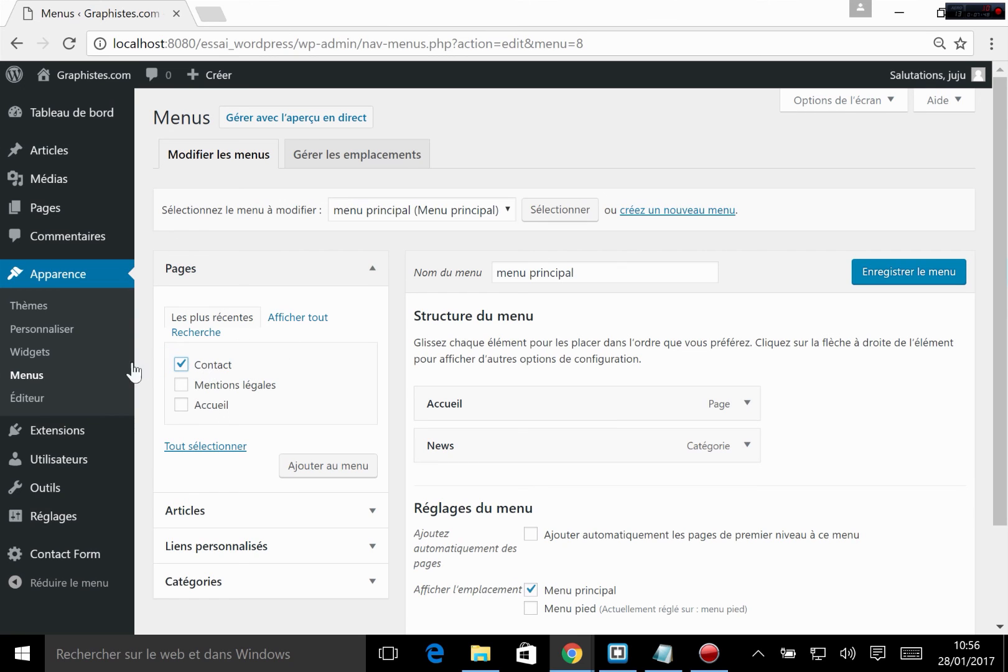
pyautogui.click(318, 466)
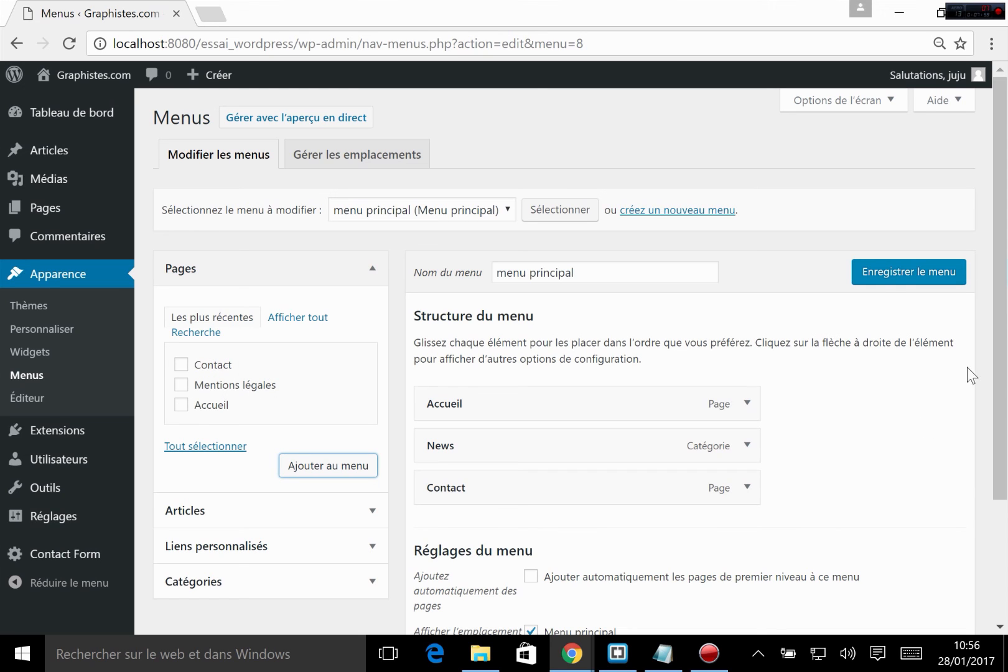
pyautogui.click(889, 274)
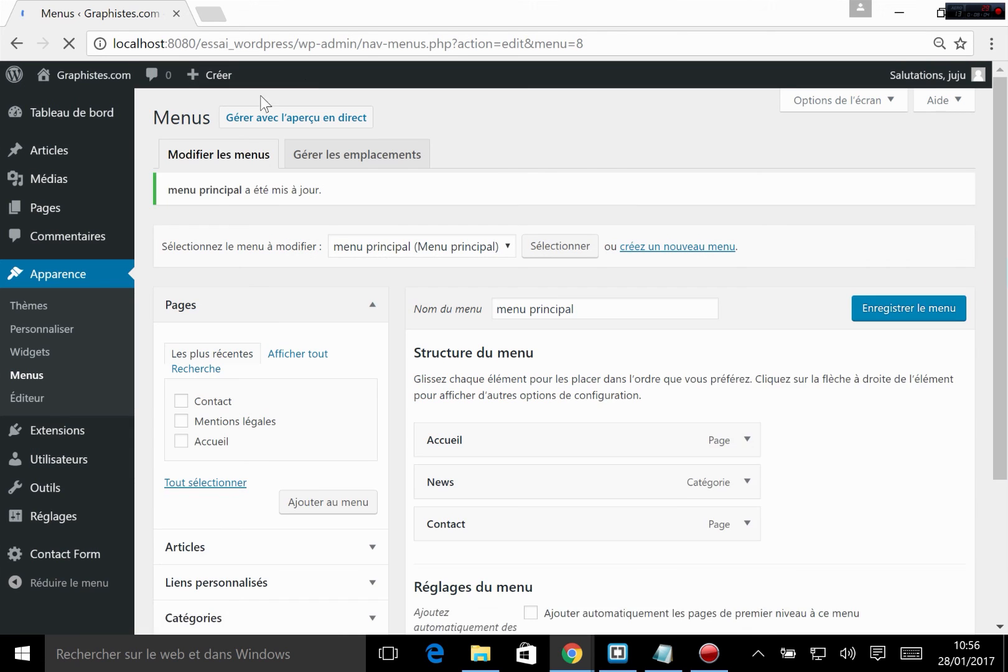
# Step: Check the form on the live site's Contact page in a new tab and return to the Accueil page
pyautogui.moveTo(84, 78)
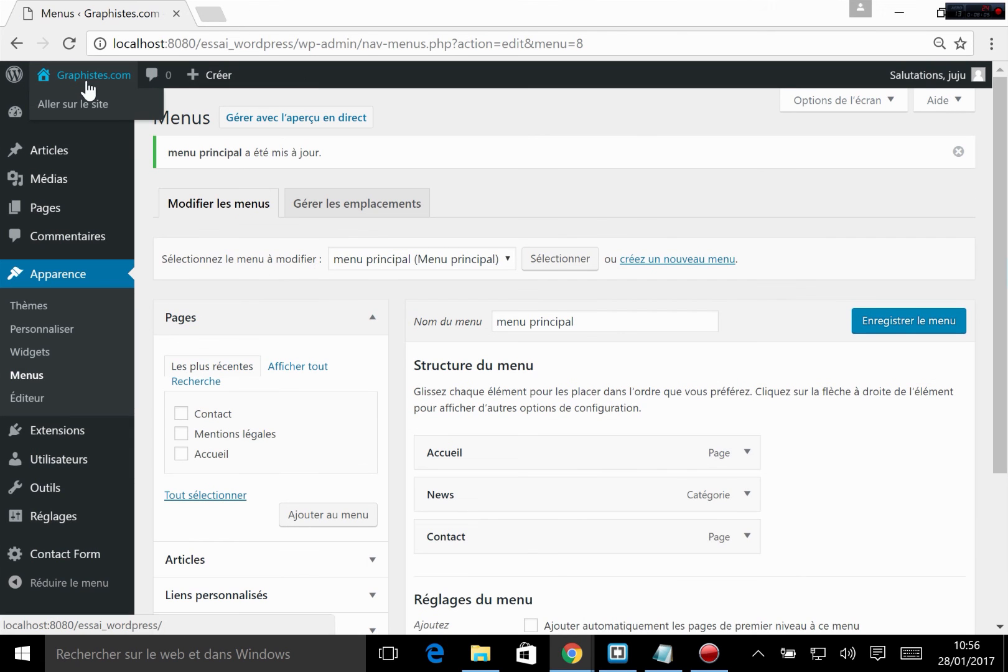
pyautogui.click(91, 109)
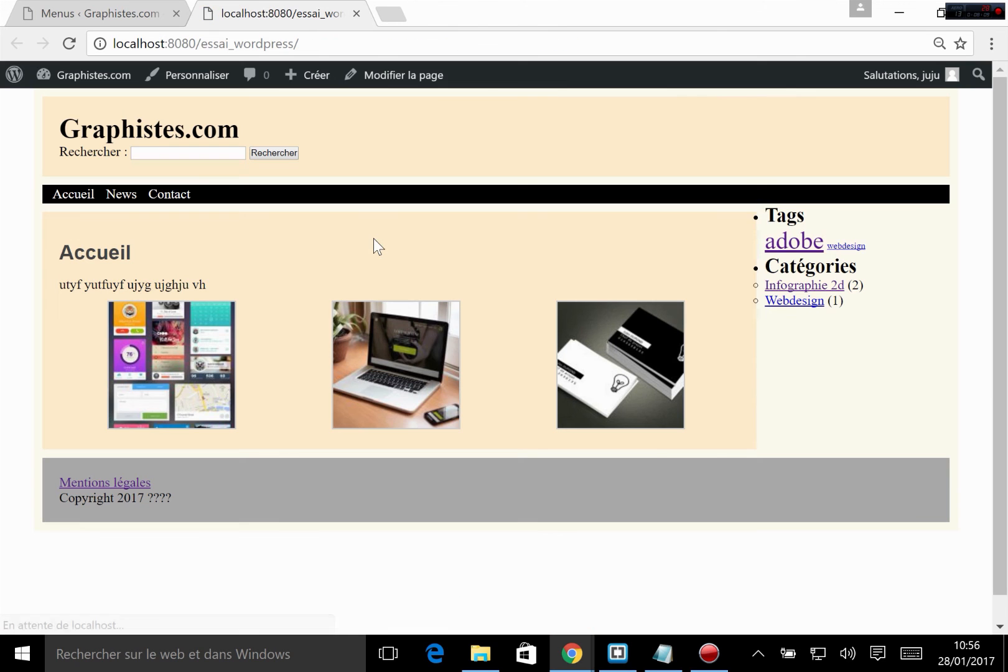
pyautogui.click(163, 195)
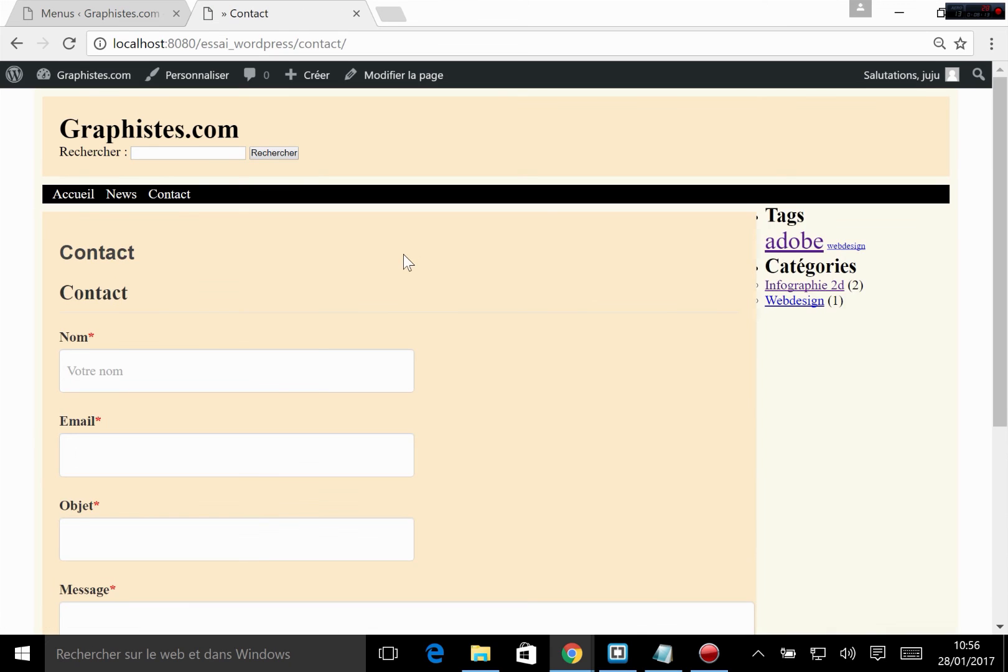
pyautogui.scroll(-3, 403, 261)
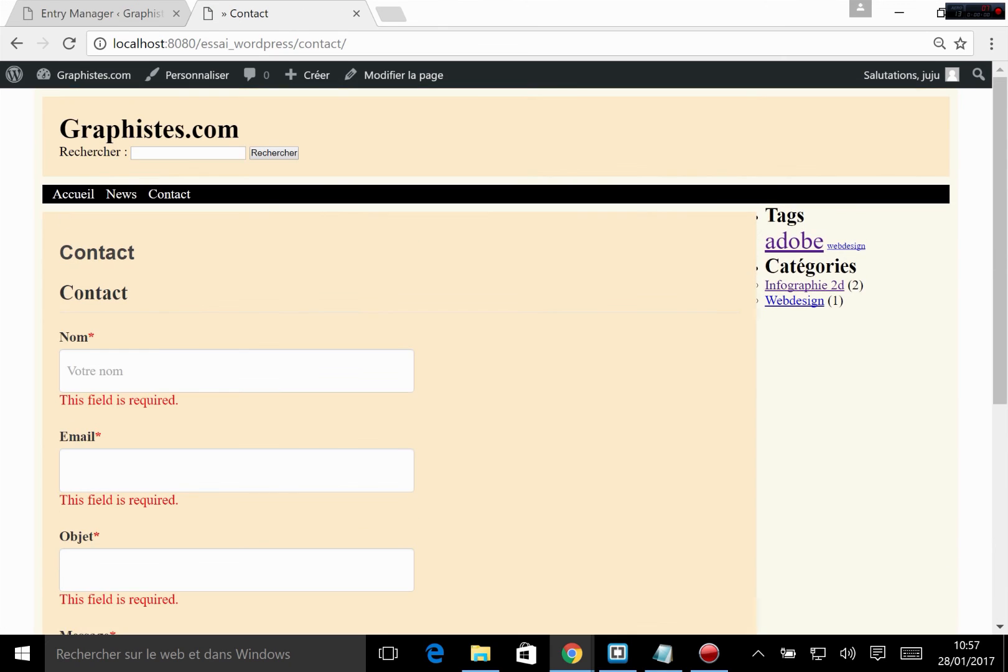
pyautogui.click(76, 196)
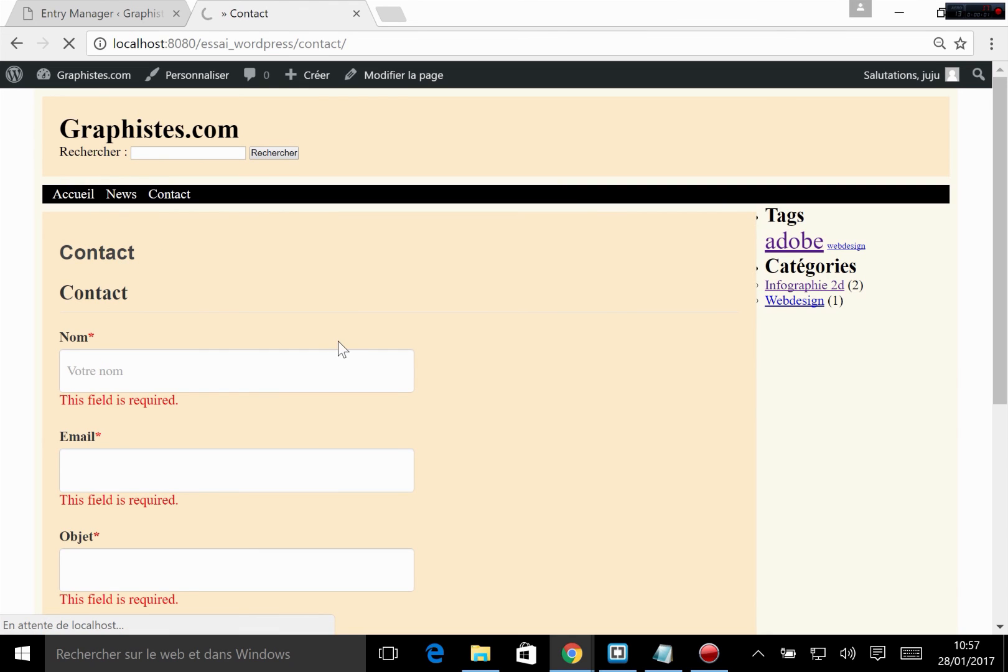